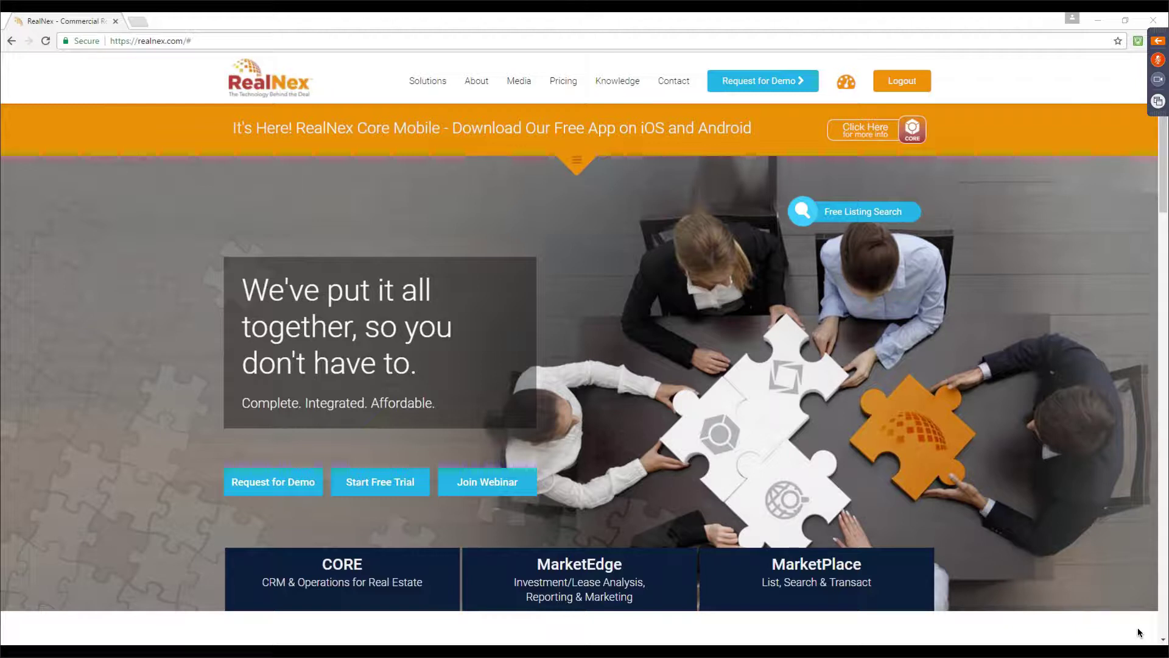
Check the desktop screen recorder's controls and close them without changes
mouse_move(1146, 655)
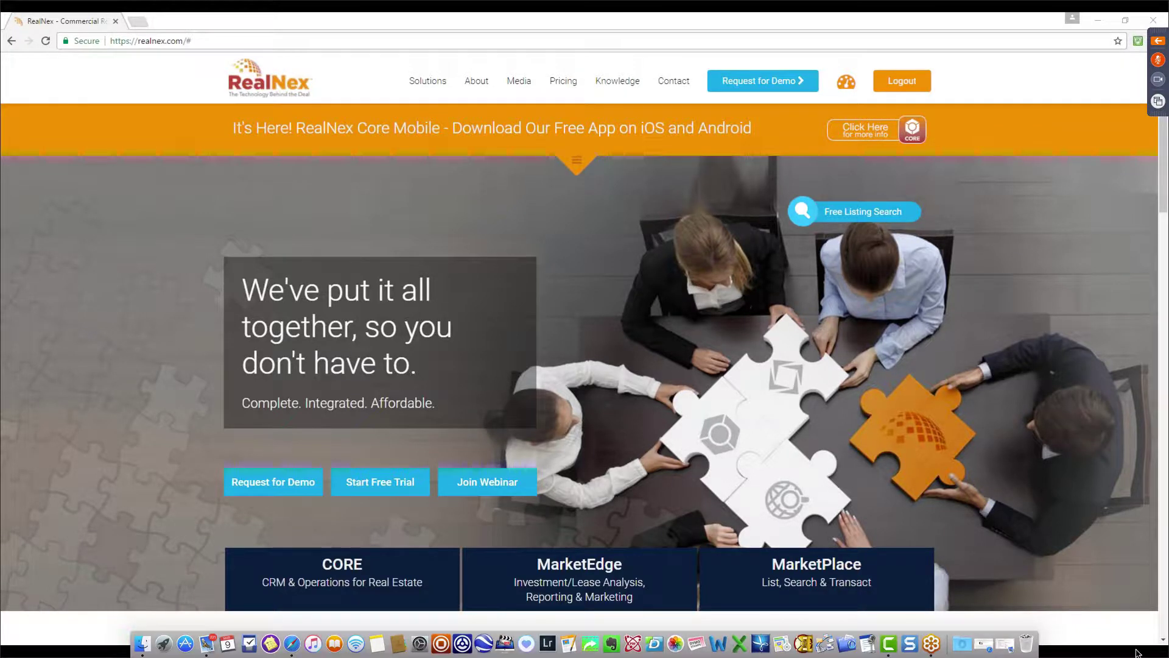
mouse_move(740, 3)
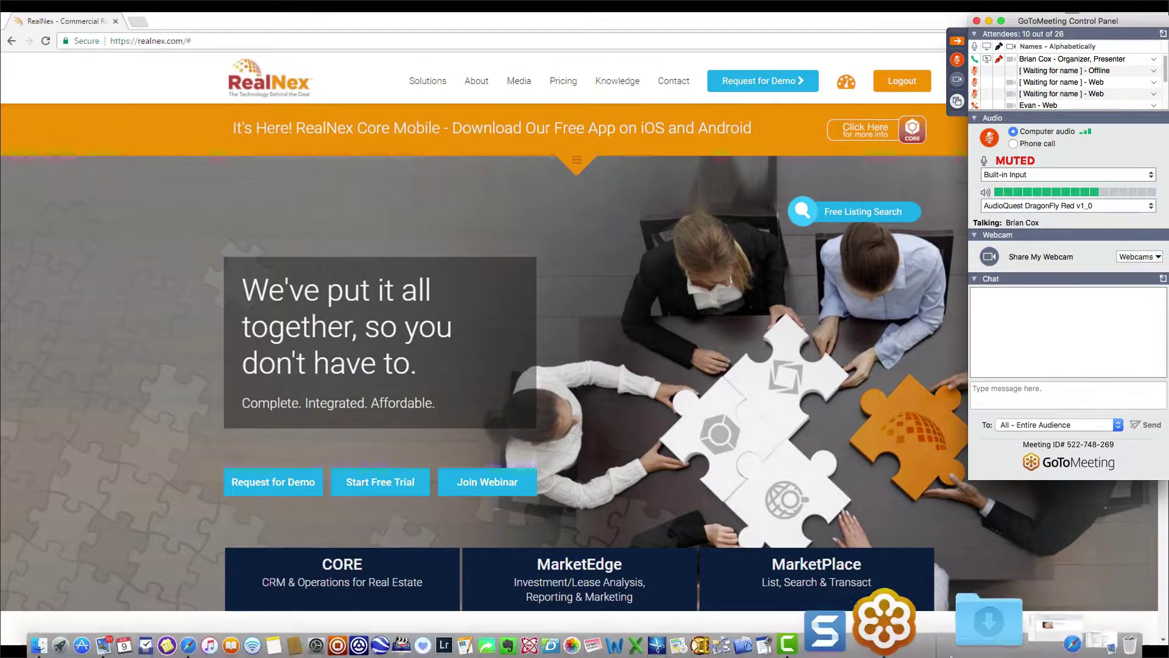
left_click(894, 636)
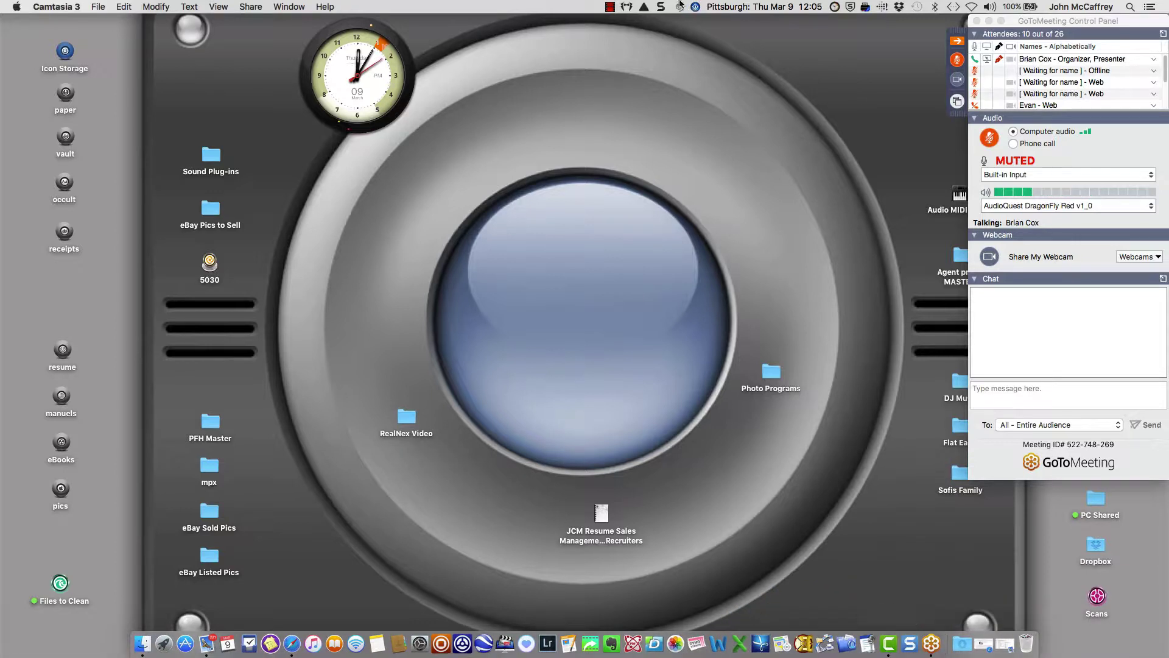
left_click(610, 7)
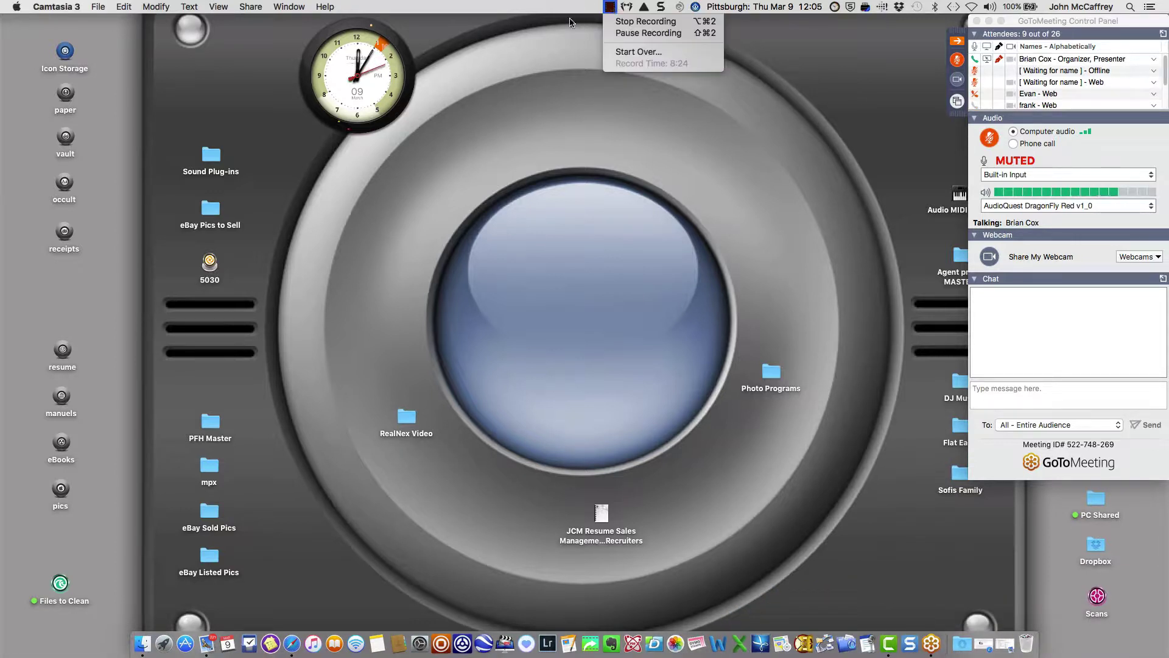
left_click(889, 524)
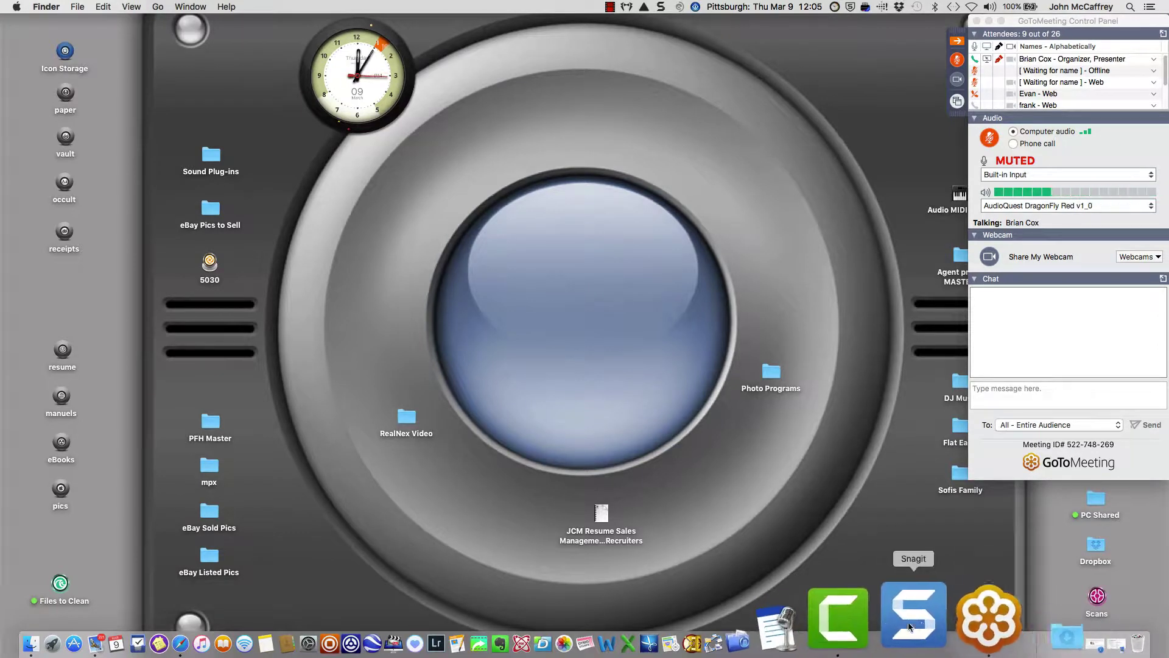
Return to the full-screen browser, collapse the meeting panel, and go to the RealNex dashboard
key("ctrl+Right")
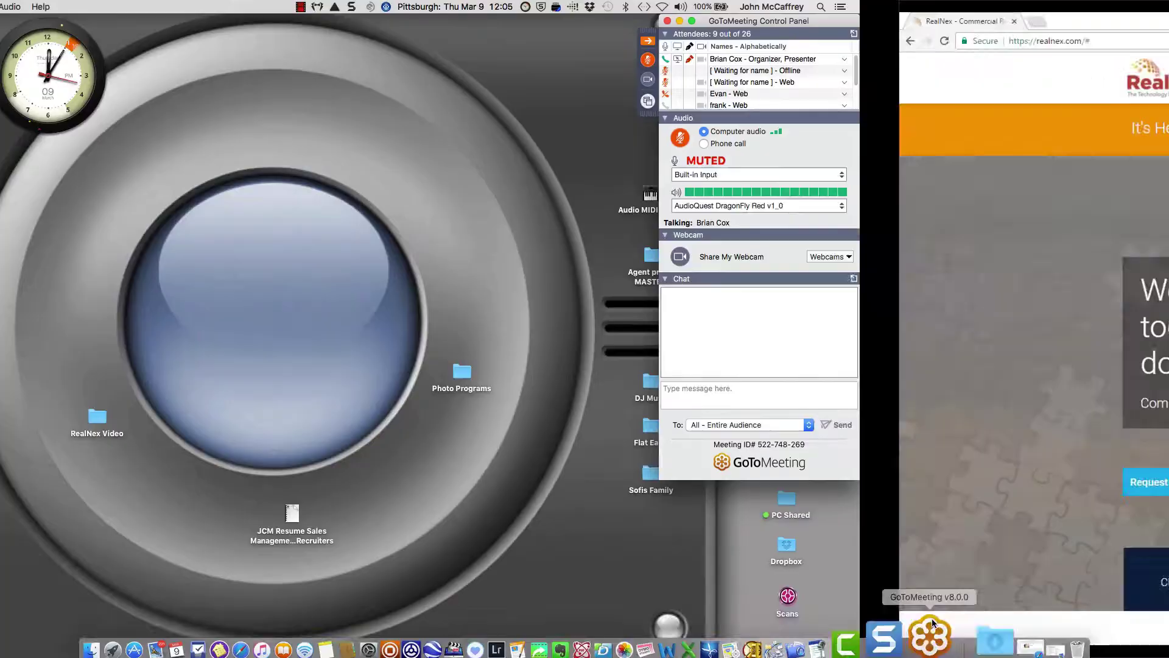
left_click(955, 41)
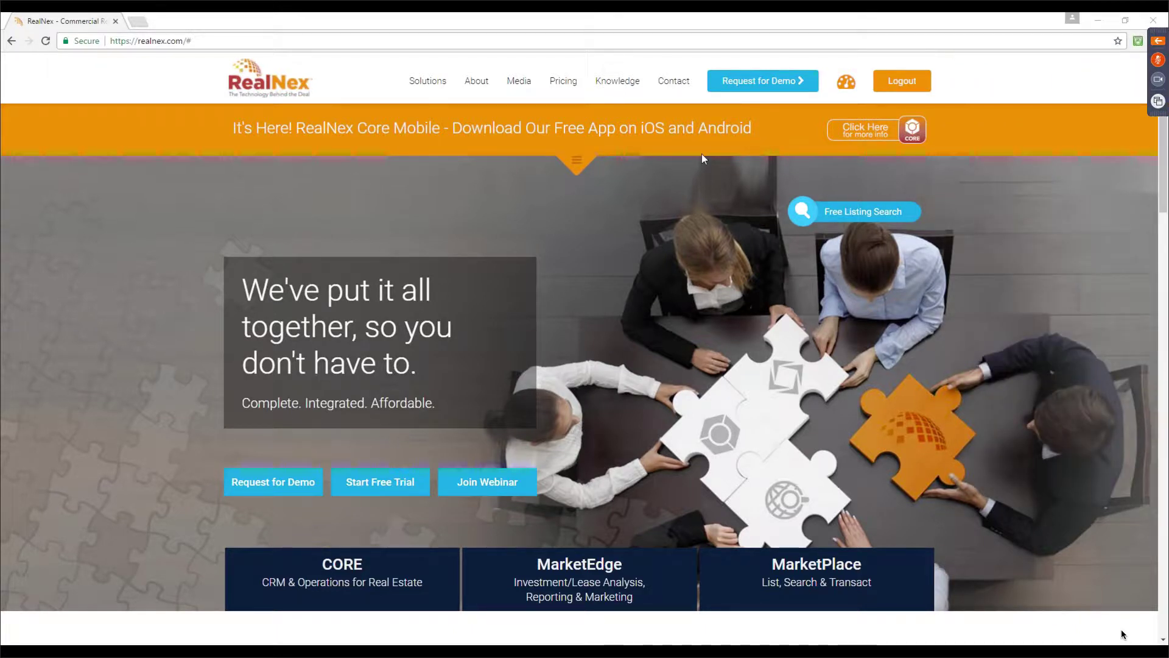
left_click(844, 86)
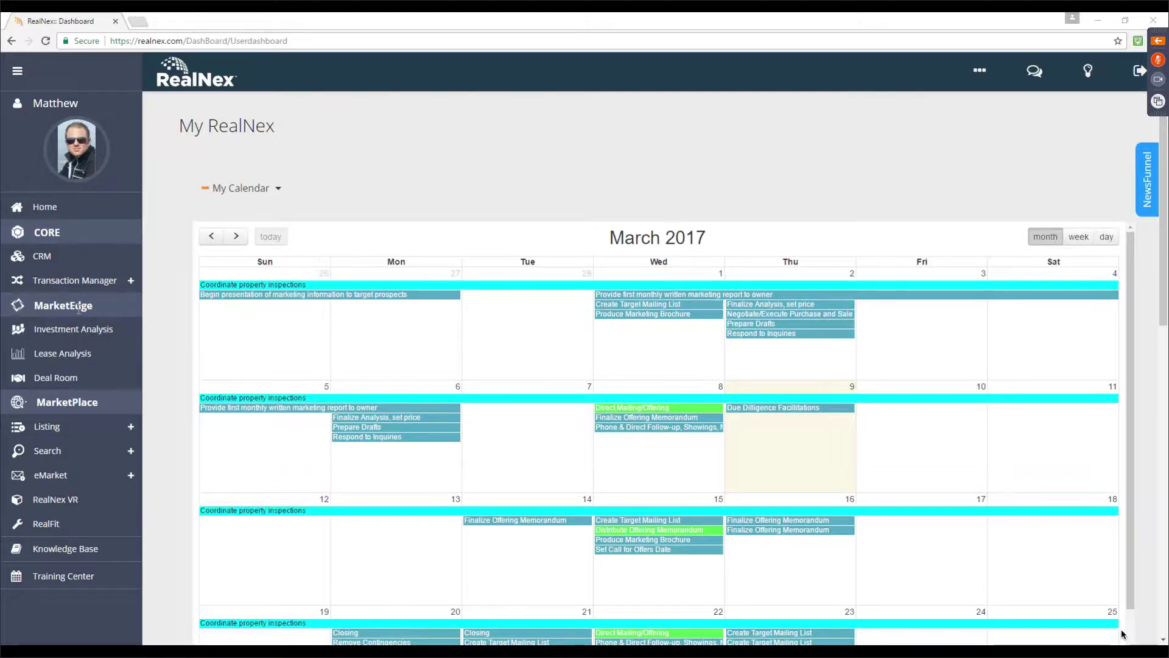
Open CRM from the sidebar to reach the Realnex Deal Management account's module choices
left_click(72, 266)
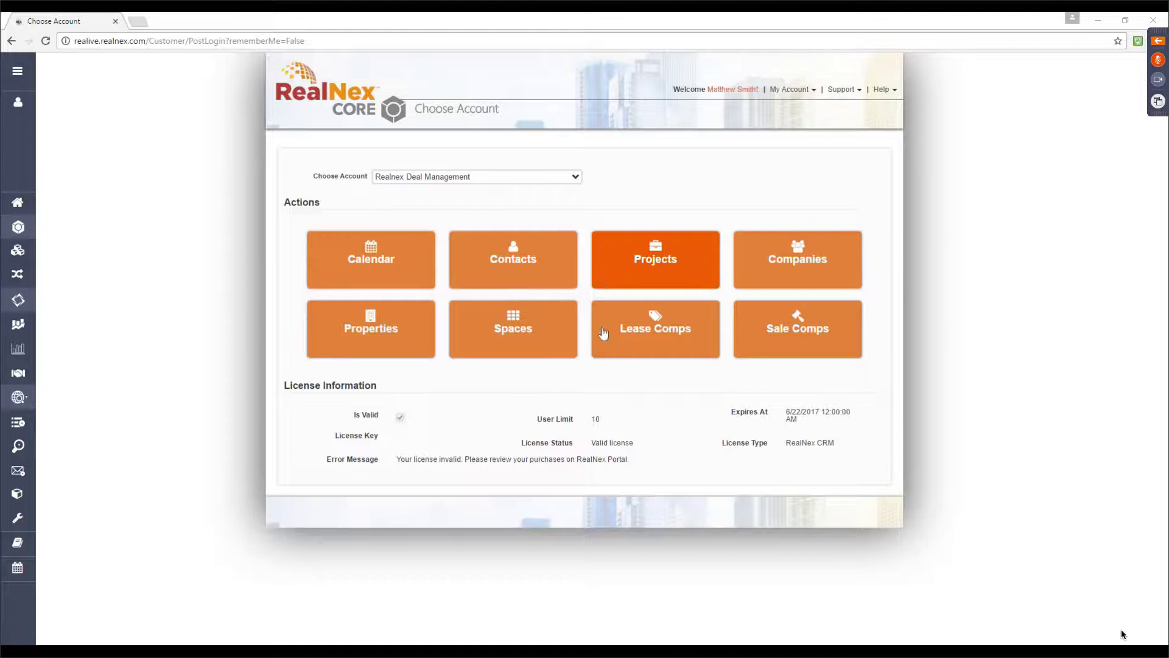
Open the Contacts tile to list contact cards sorted by last name, 15 per page
left_click(564, 250)
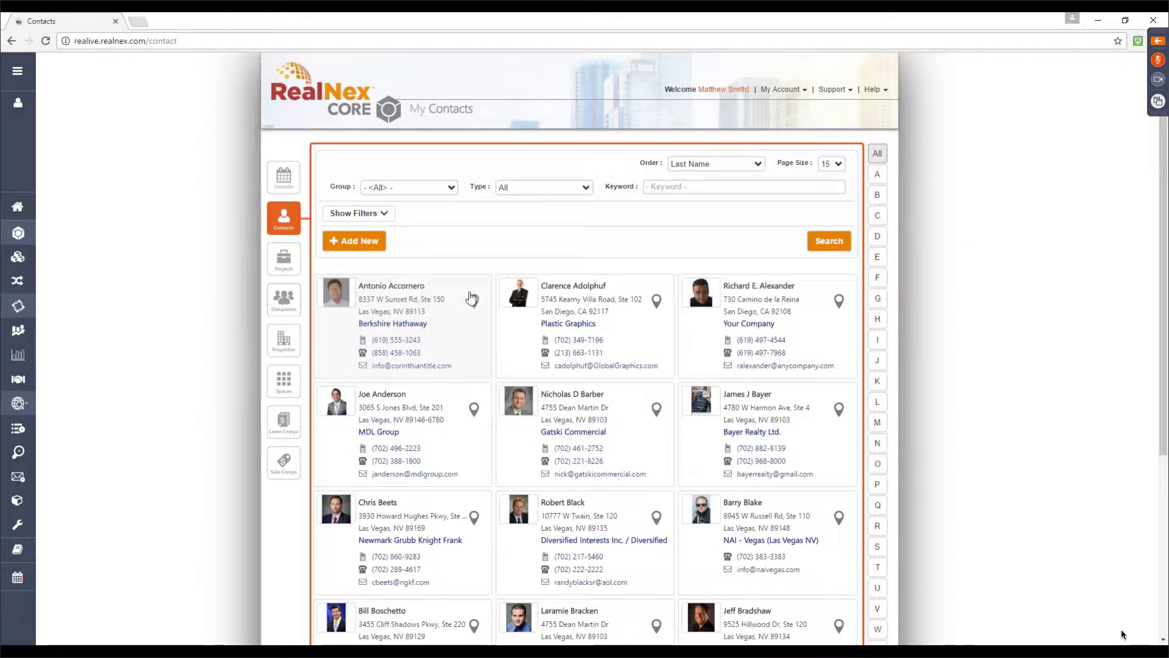
left_click(368, 249)
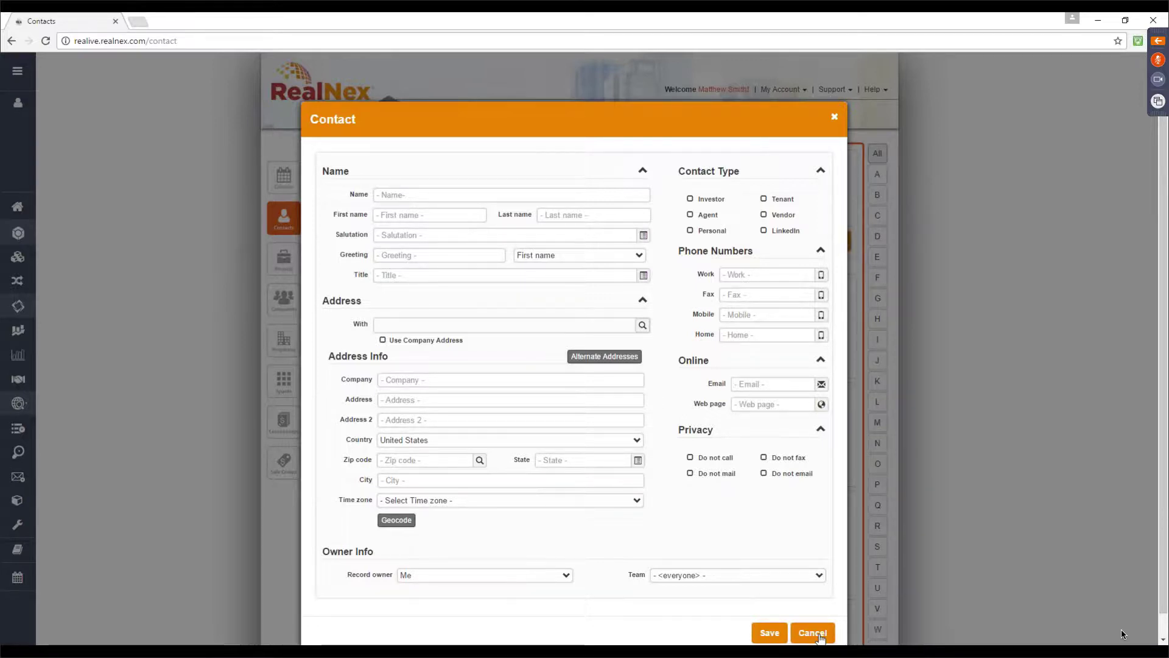
left_click(820, 637)
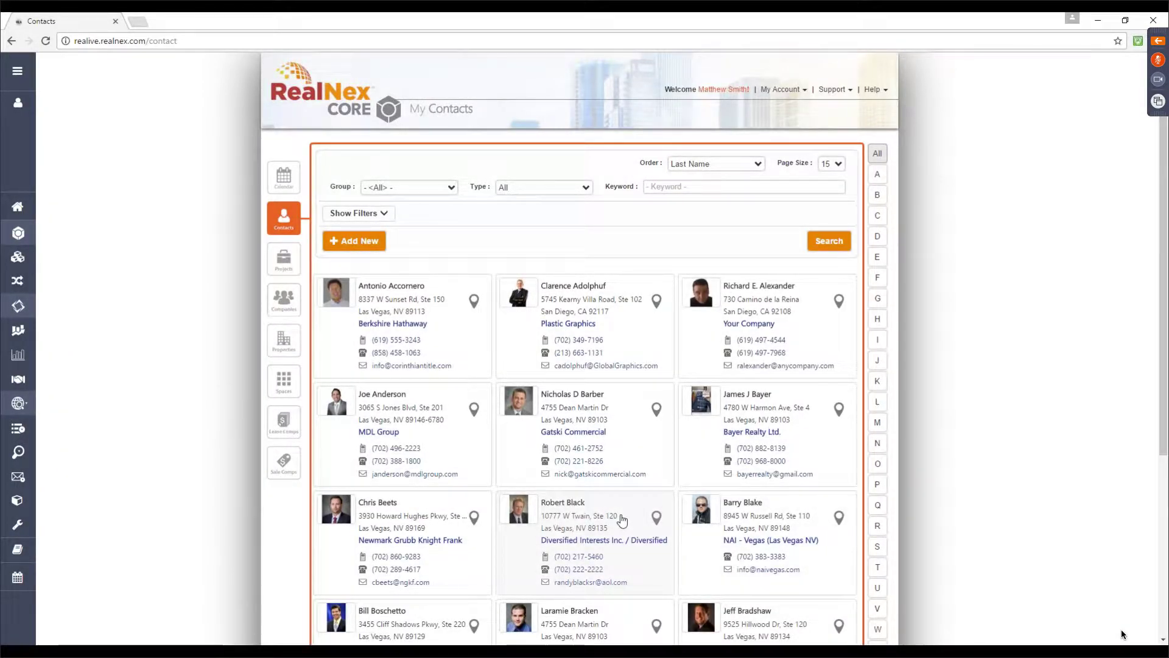
Open the first contact's profile and scroll down to its Investor product and buyer criteria
left_click(458, 336)
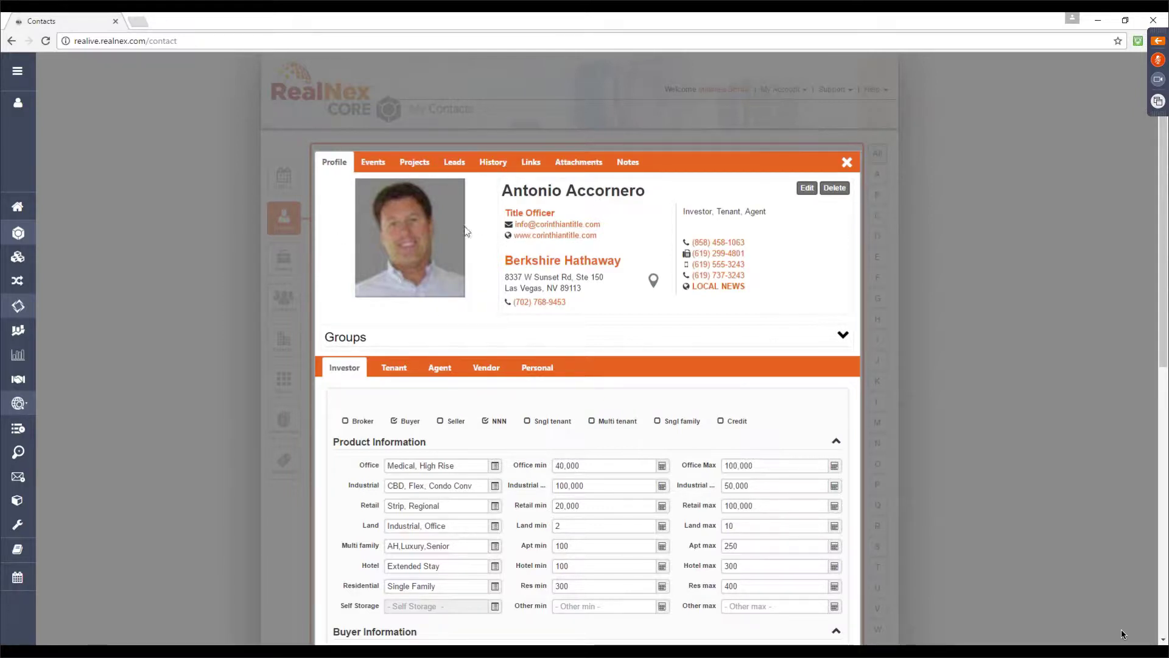
mouse_move(376, 200)
scroll(875, 335, "down", 3)
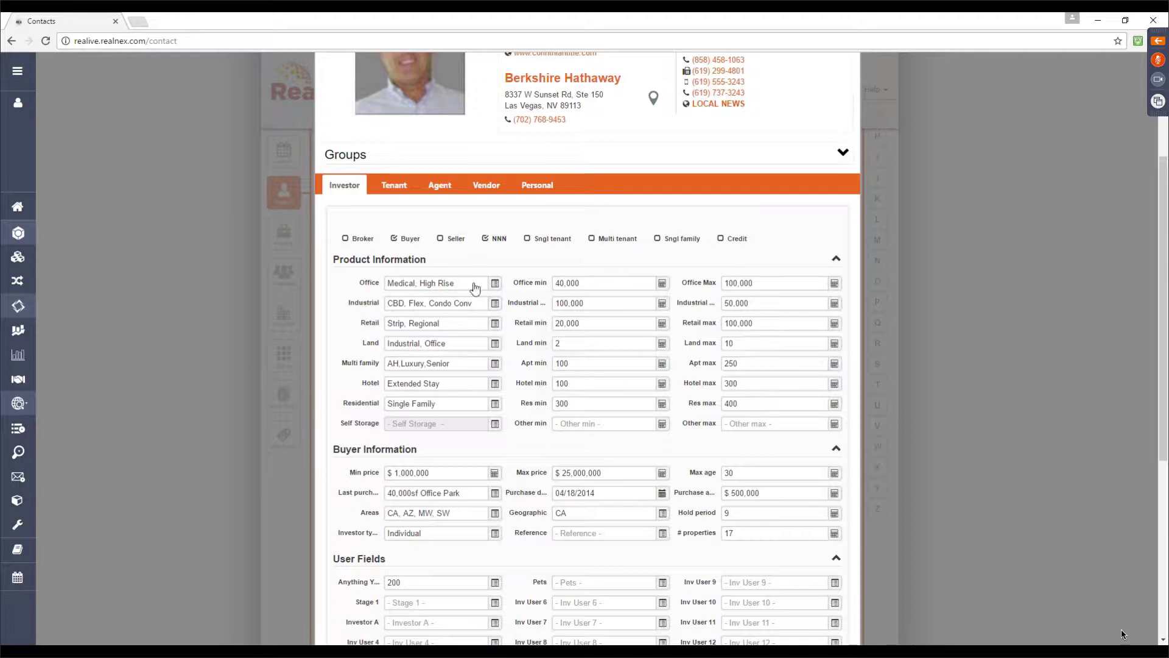
left_click(495, 284)
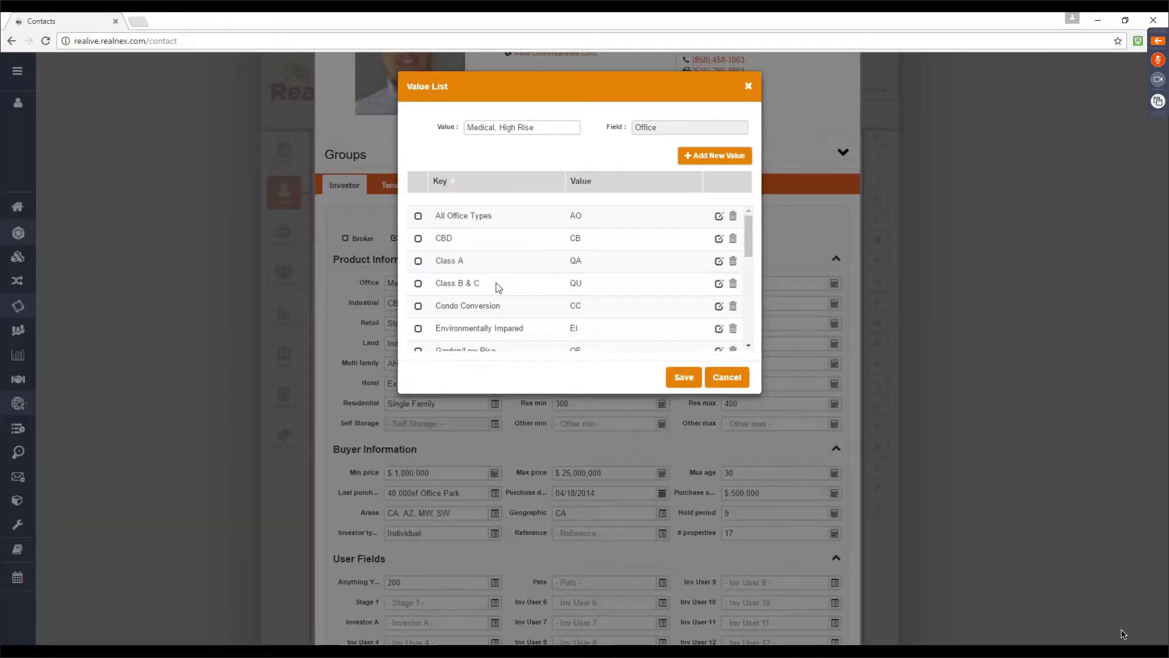
scroll(491, 262, "down", 3)
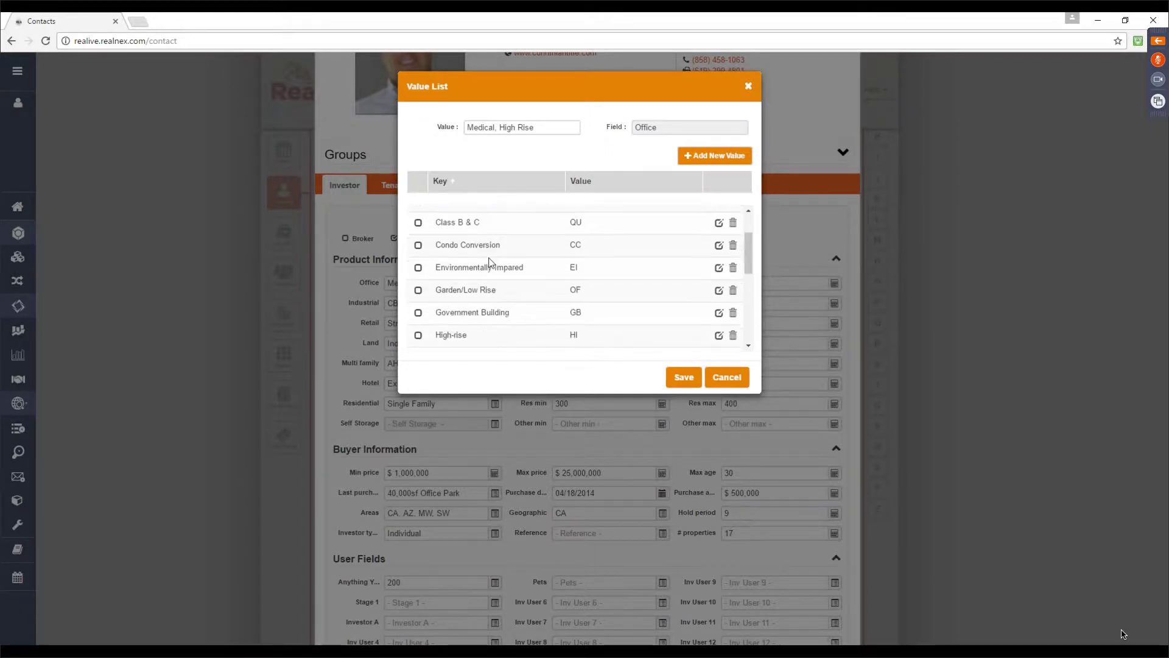
scroll(499, 268, "down", 2)
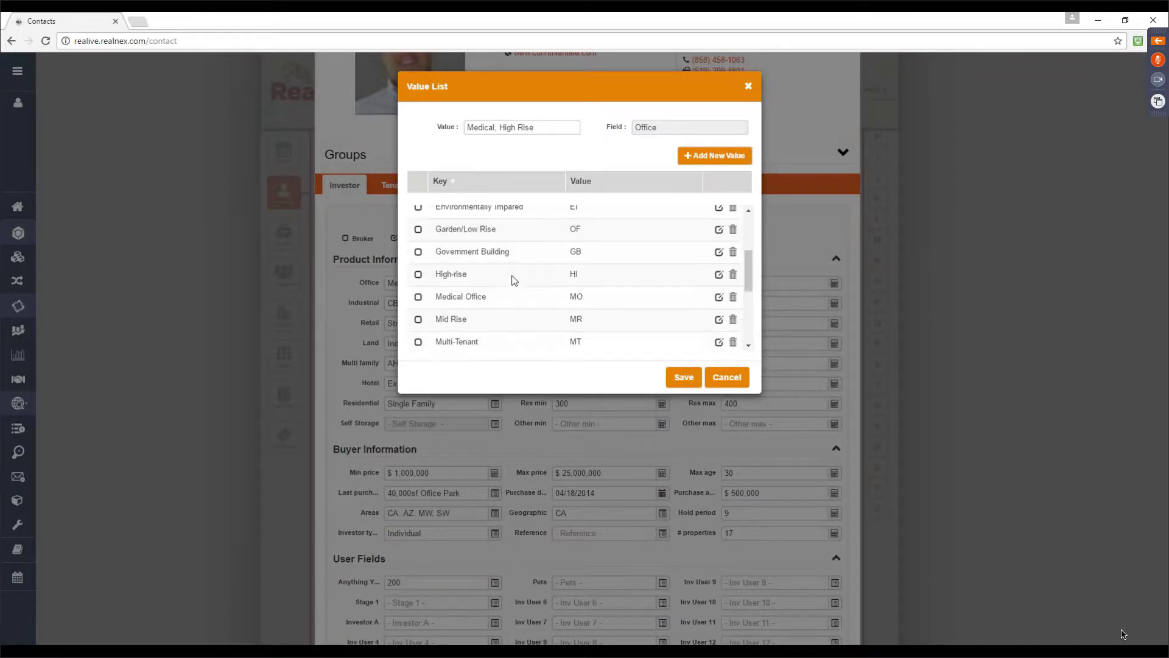
scroll(523, 251, "down", 3)
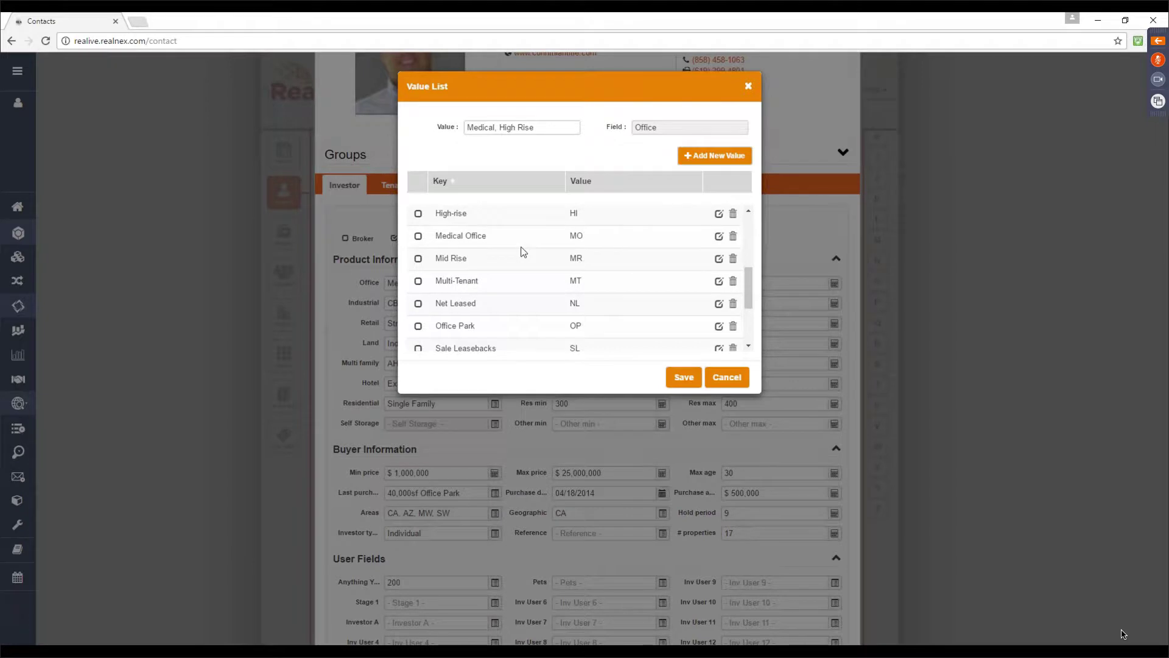
scroll(522, 251, "down", 3)
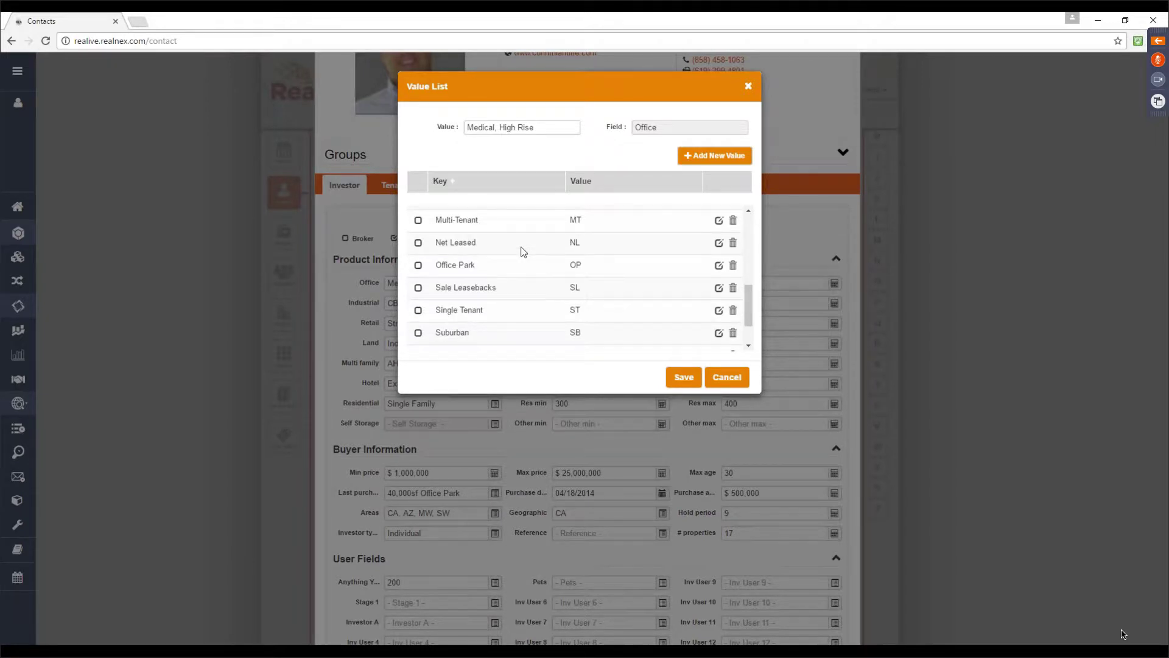
scroll(522, 250, "down", 3)
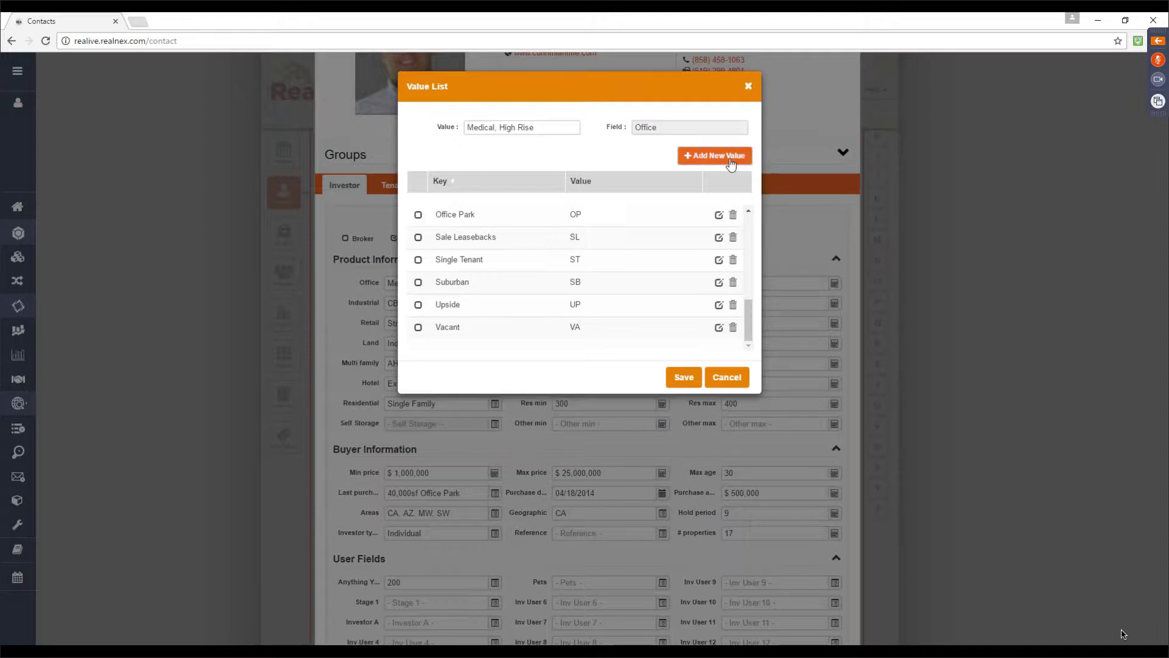
left_click(734, 378)
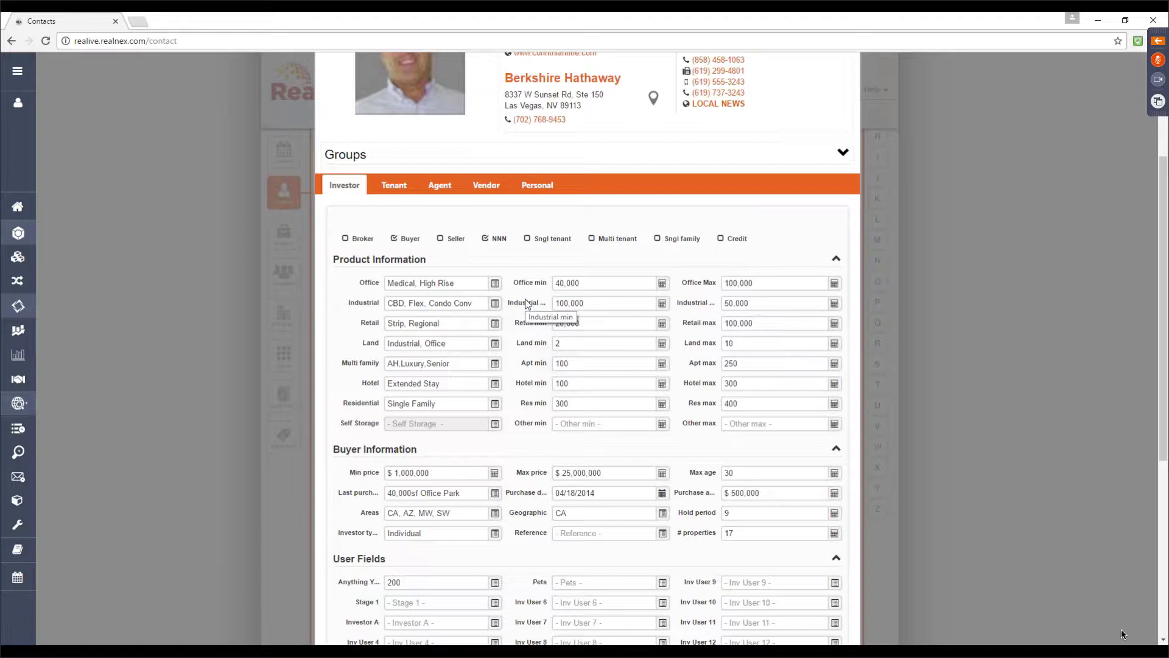
left_click(594, 284)
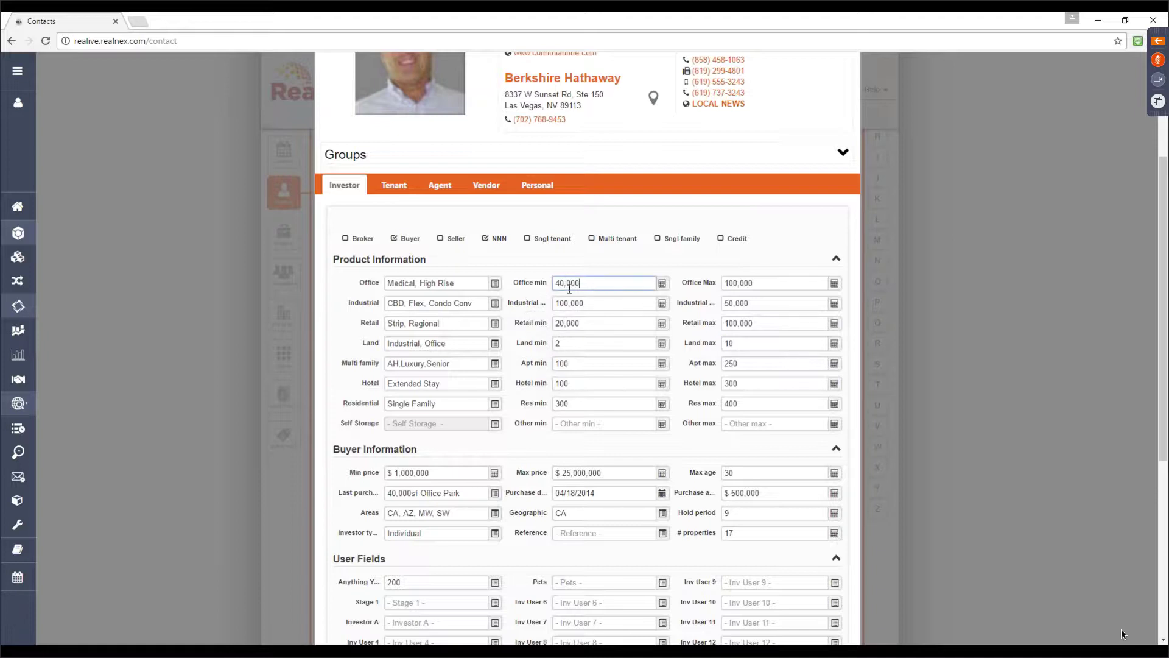
triple_click(570, 285)
left_click(565, 451)
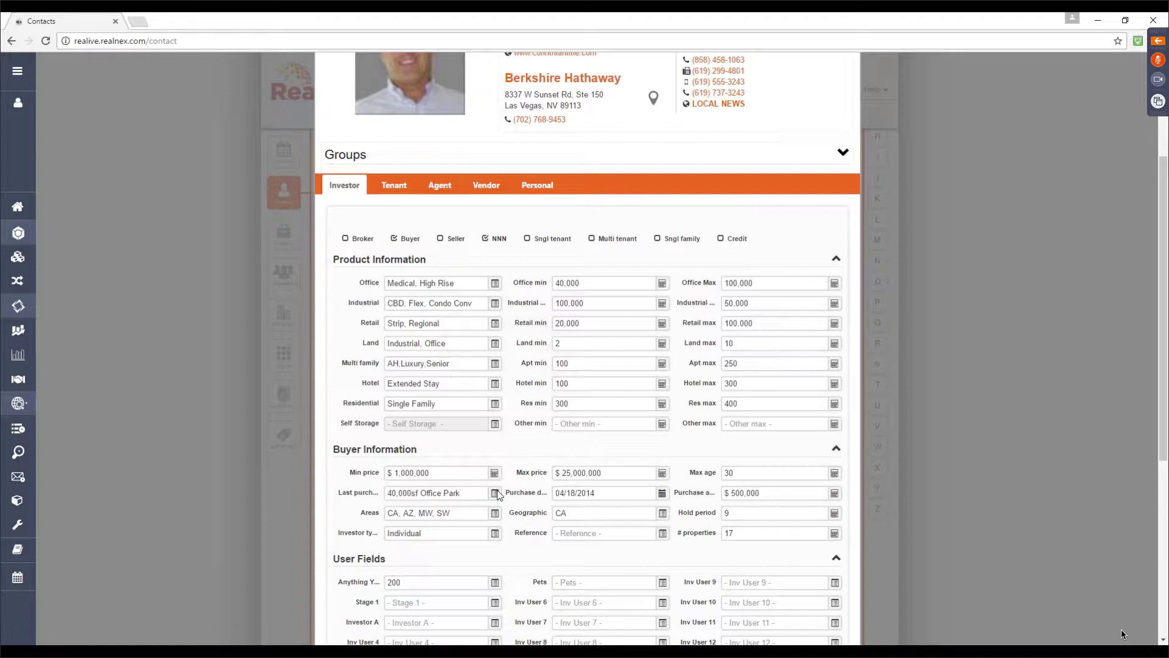
scroll(498, 494, "down", 2)
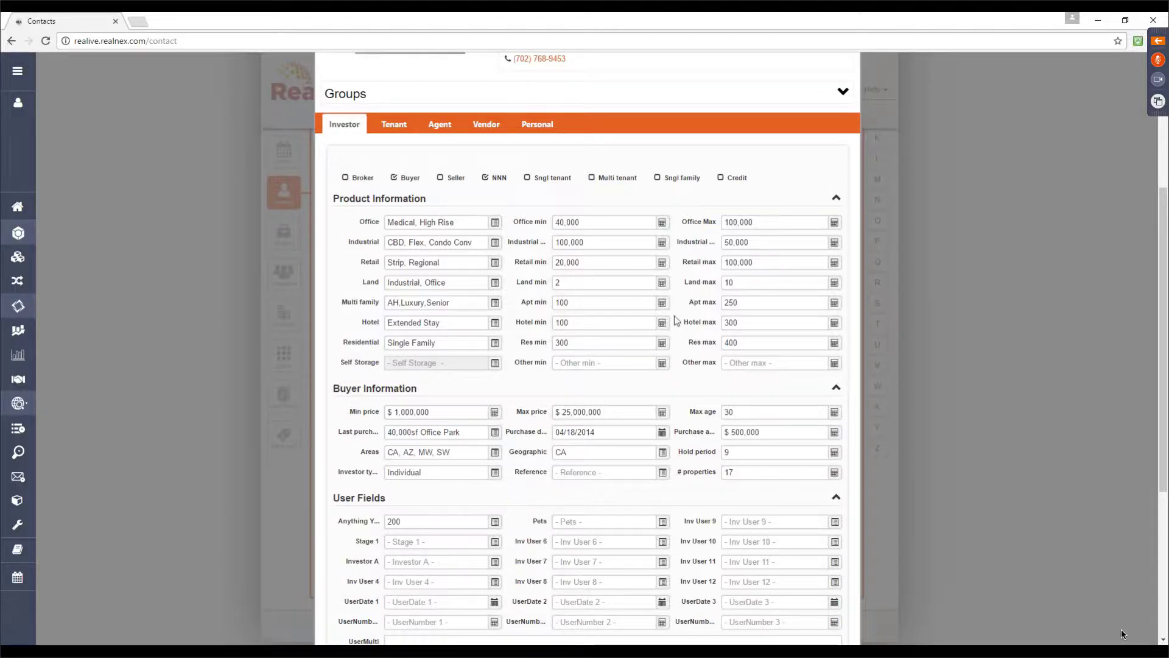
scroll(668, 340, "up", 1)
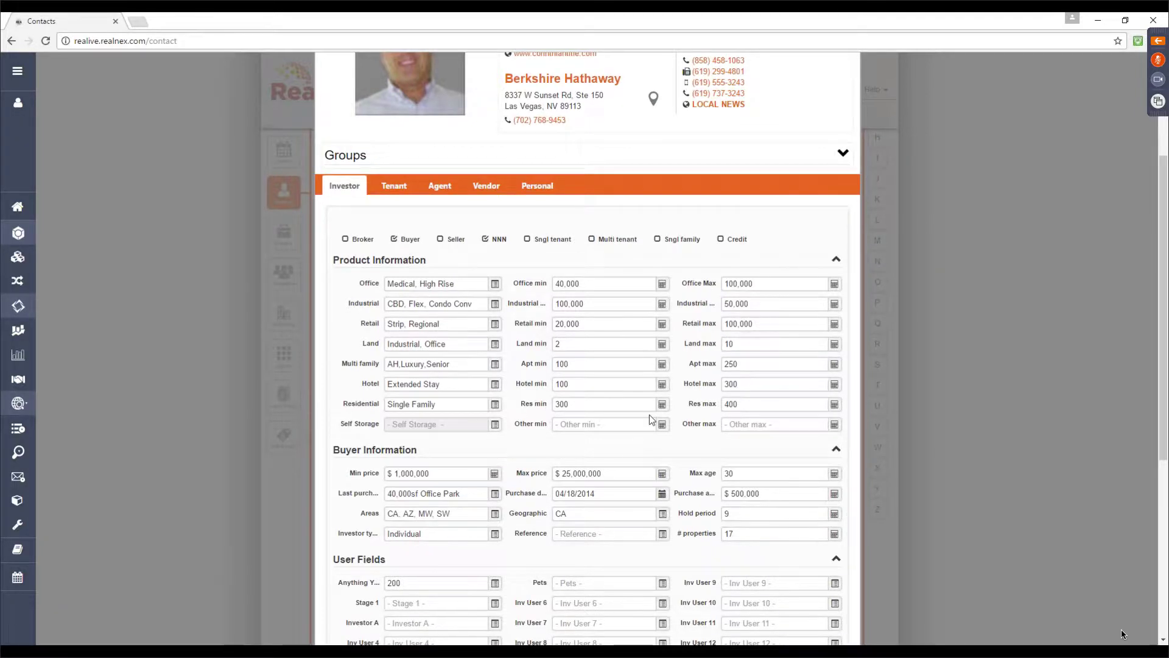
Scroll to the top of the contact record and show its History tab
scroll(434, 242, "up", 3)
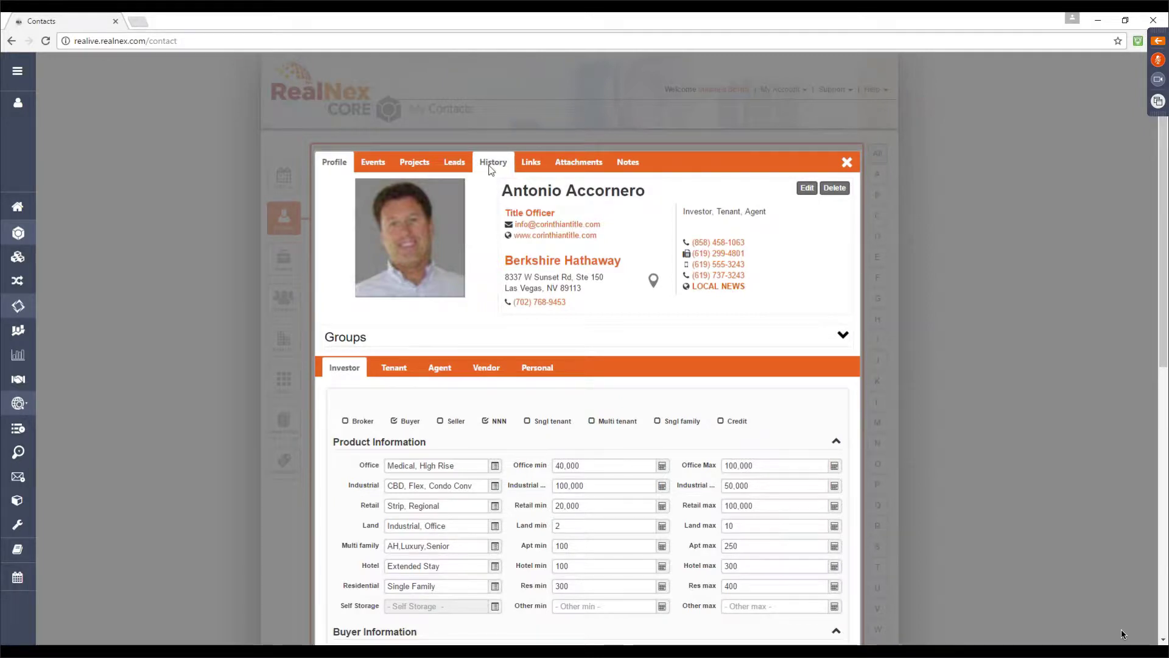
left_click(490, 169)
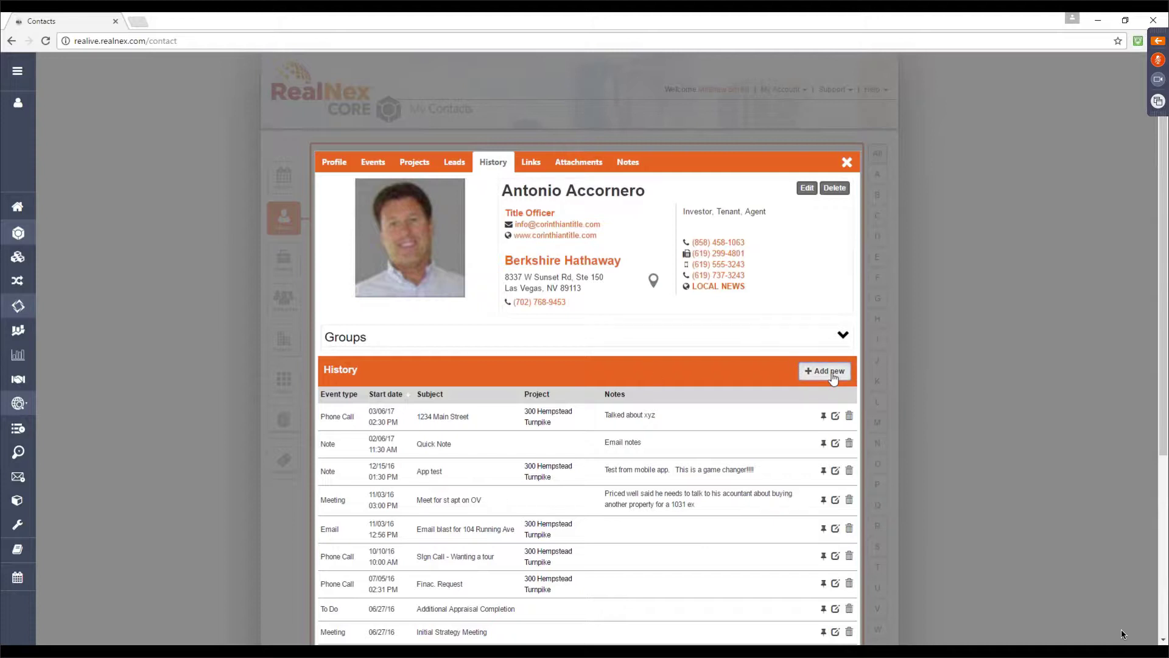
left_click(830, 372)
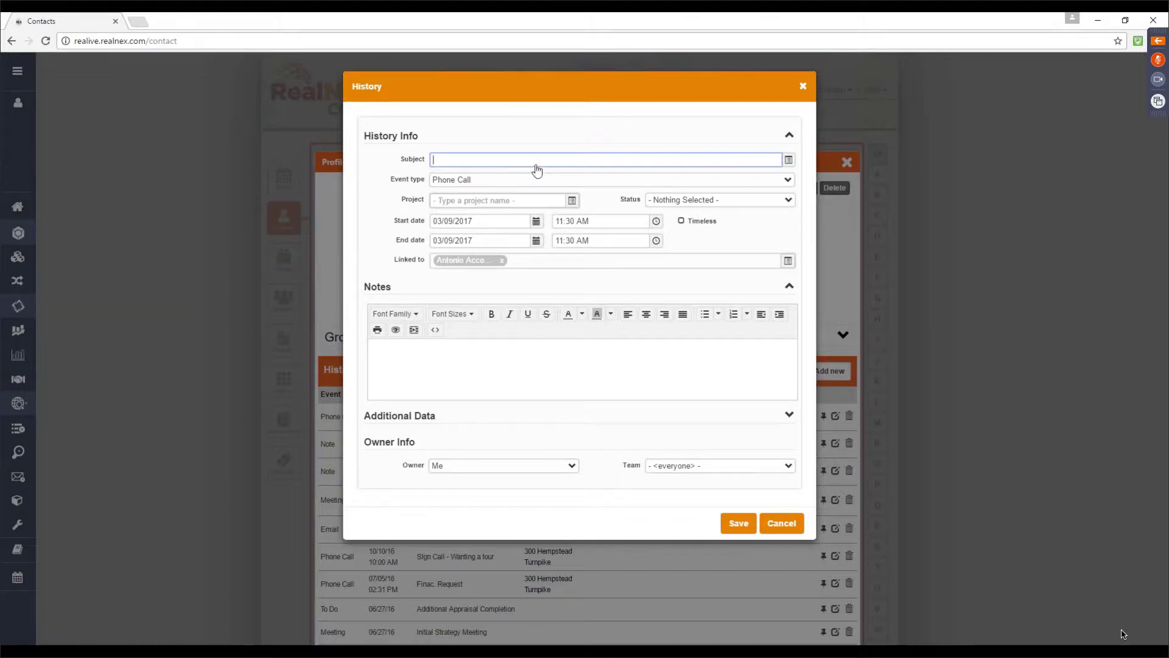
key("Tab")
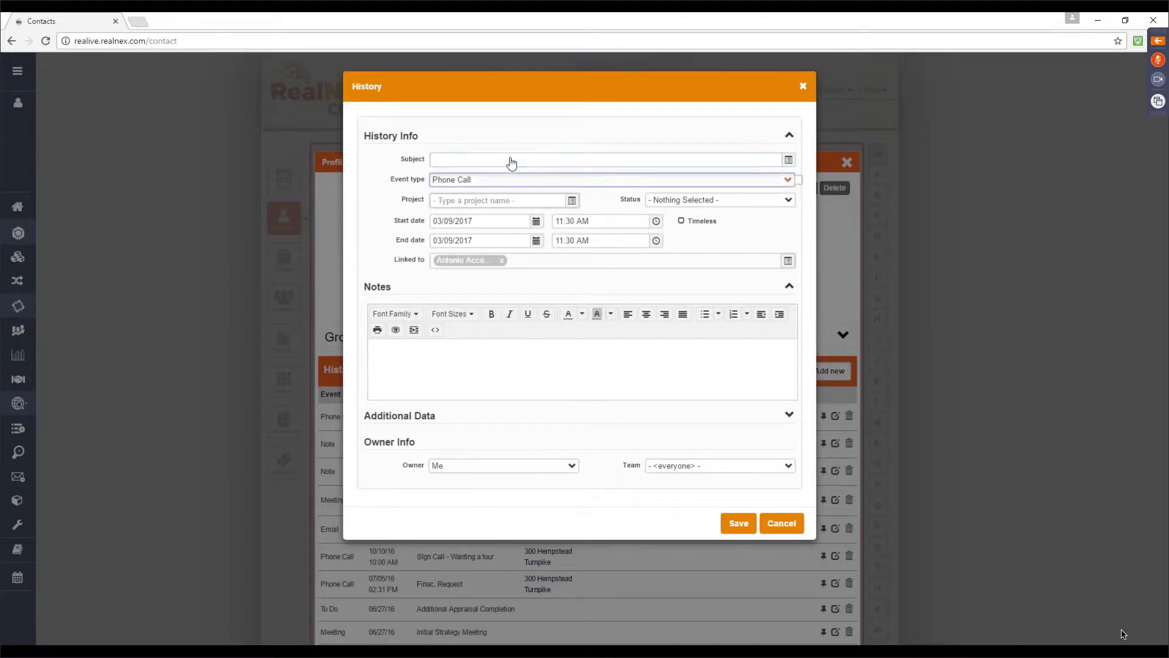
key("alt+Down")
key("Escape")
left_click(477, 203)
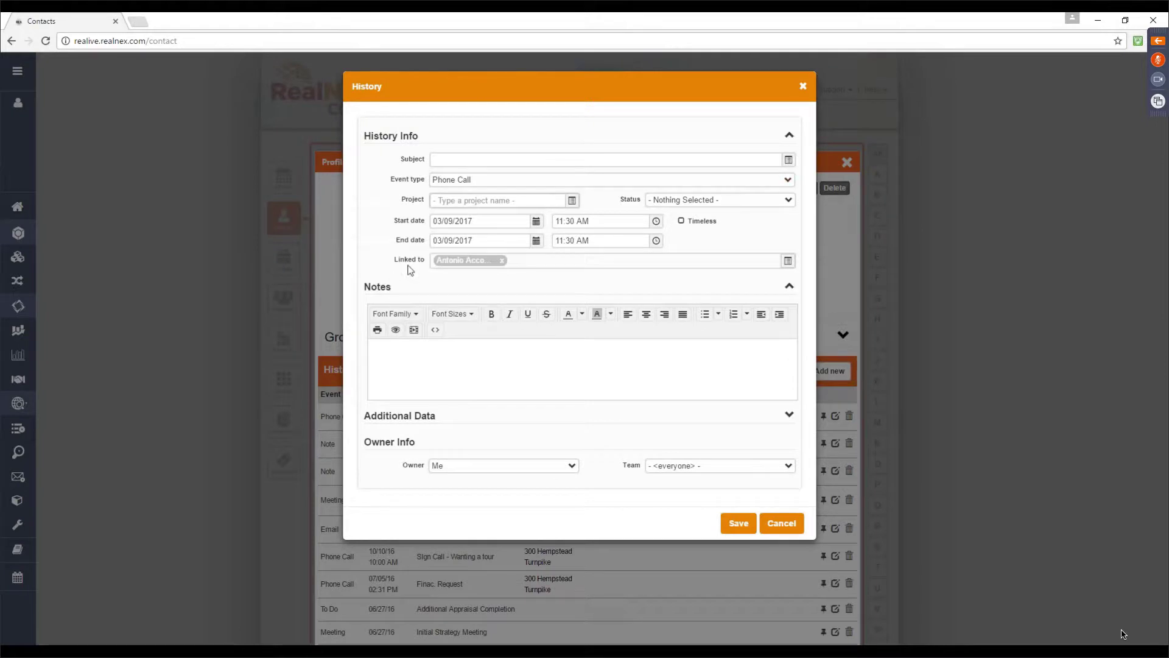
left_click(785, 261)
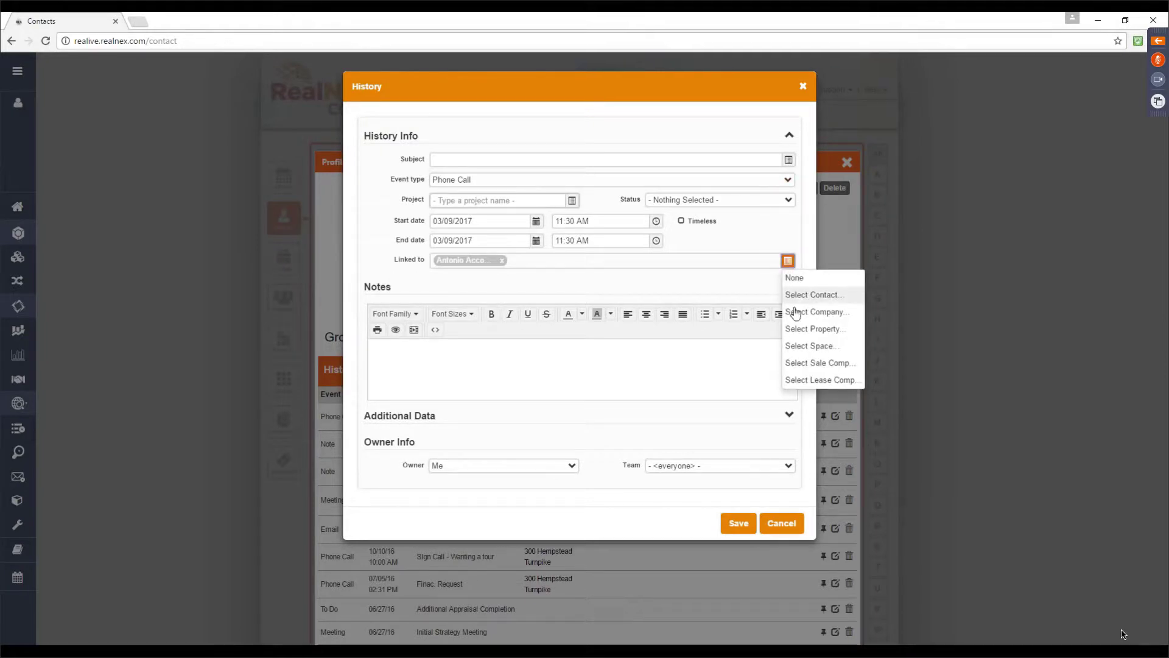
left_click(745, 284)
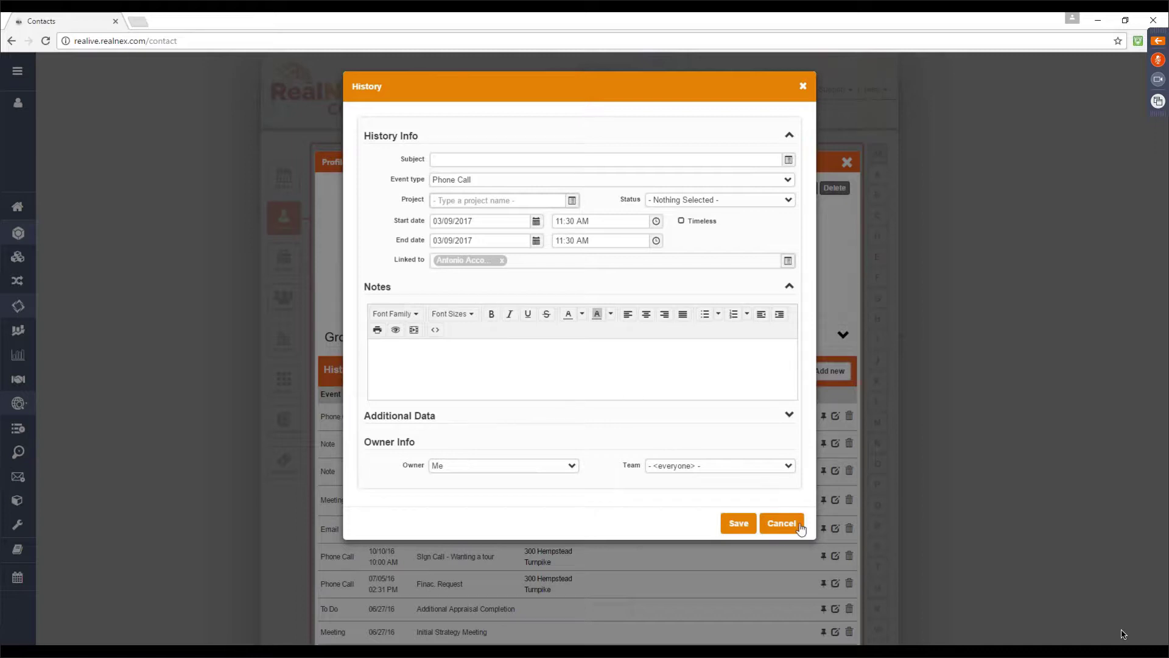
left_click(781, 523)
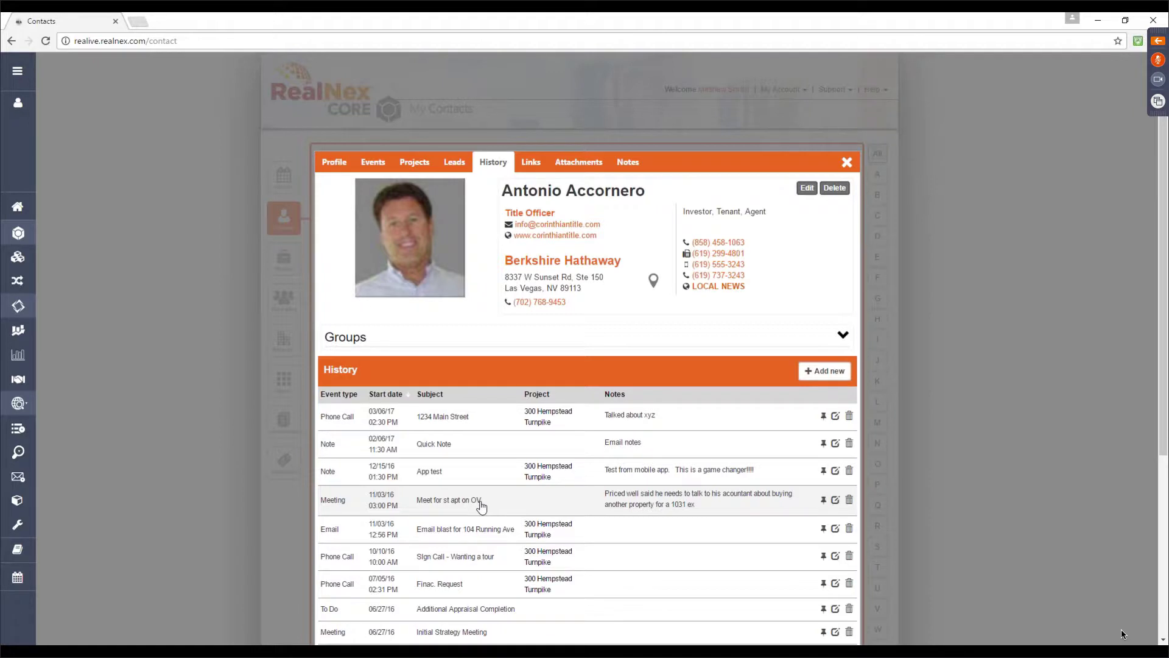
Sort the History by event type, then newest first by start date, and switch to Events
left_click(348, 392)
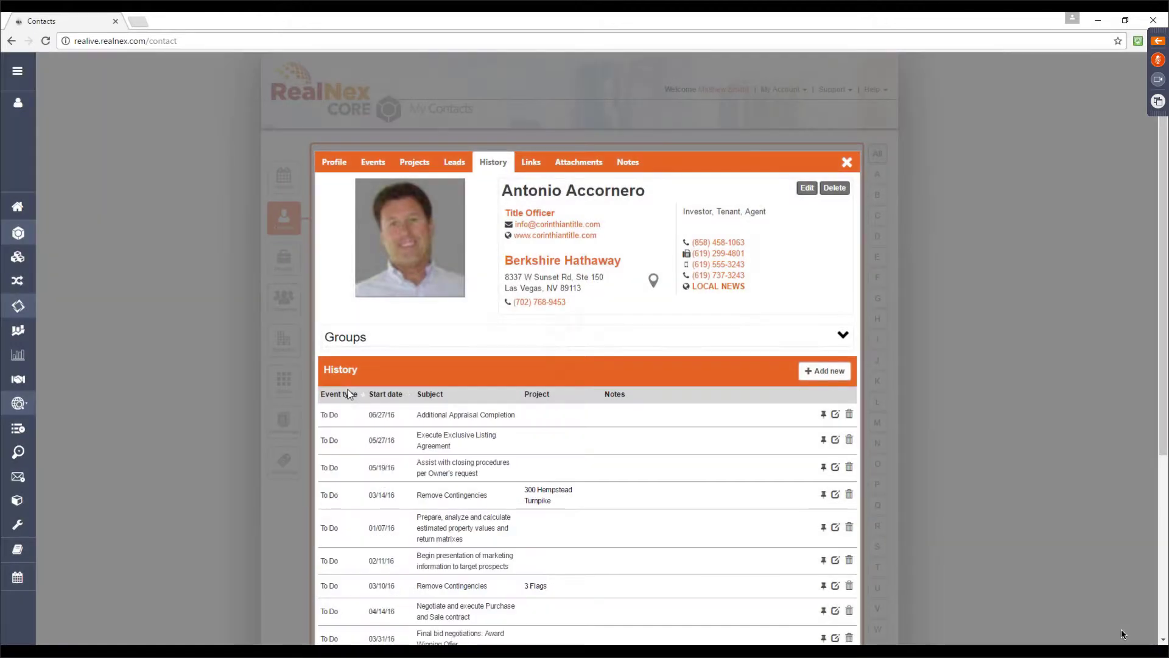
left_click(348, 393)
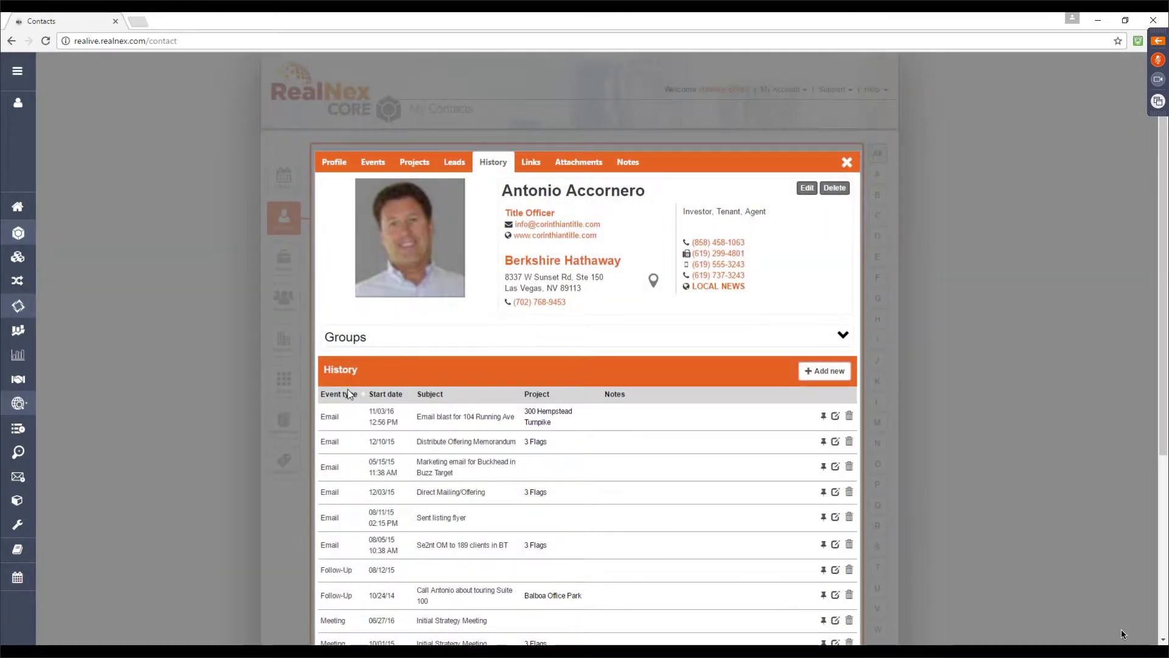
left_click(348, 394)
left_click(348, 394)
left_click(403, 395)
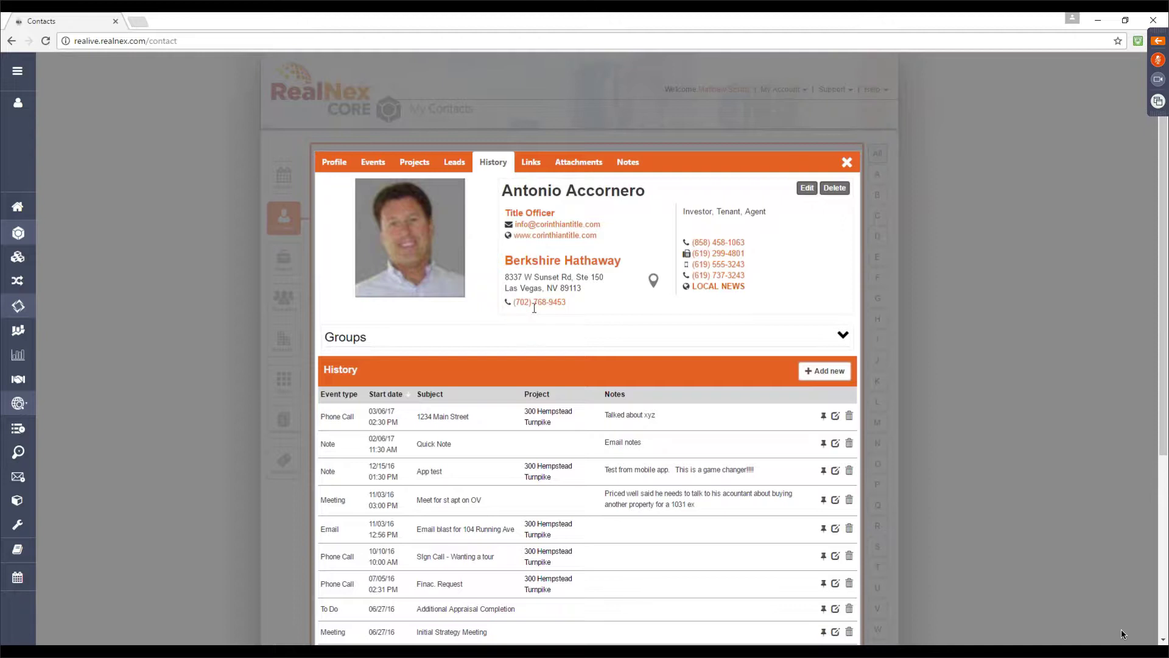
left_click(381, 172)
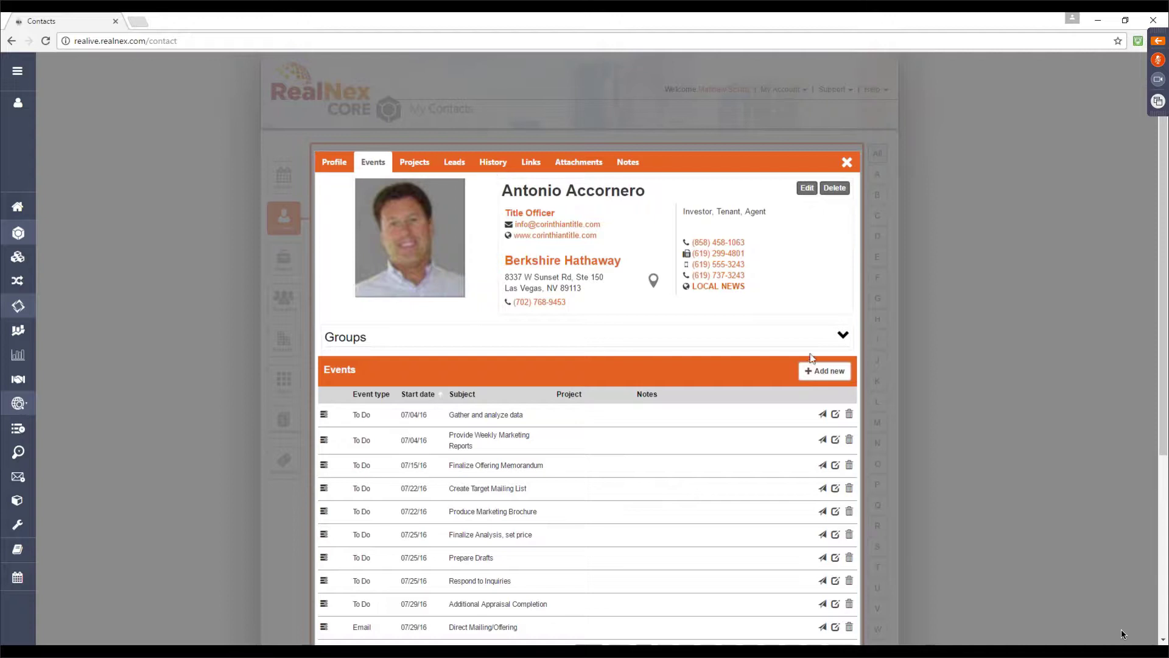
Add a new event for the contact, prefilled as a Phone Call at 03/09/2017 11:30 AM
left_click(823, 372)
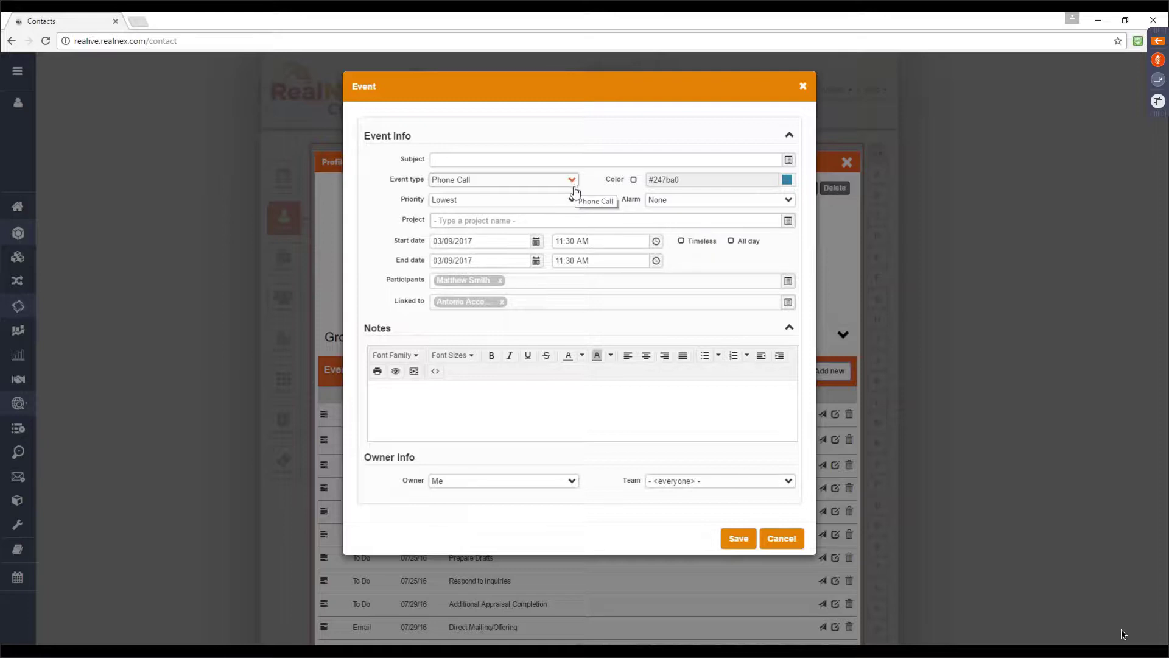
left_click(572, 201)
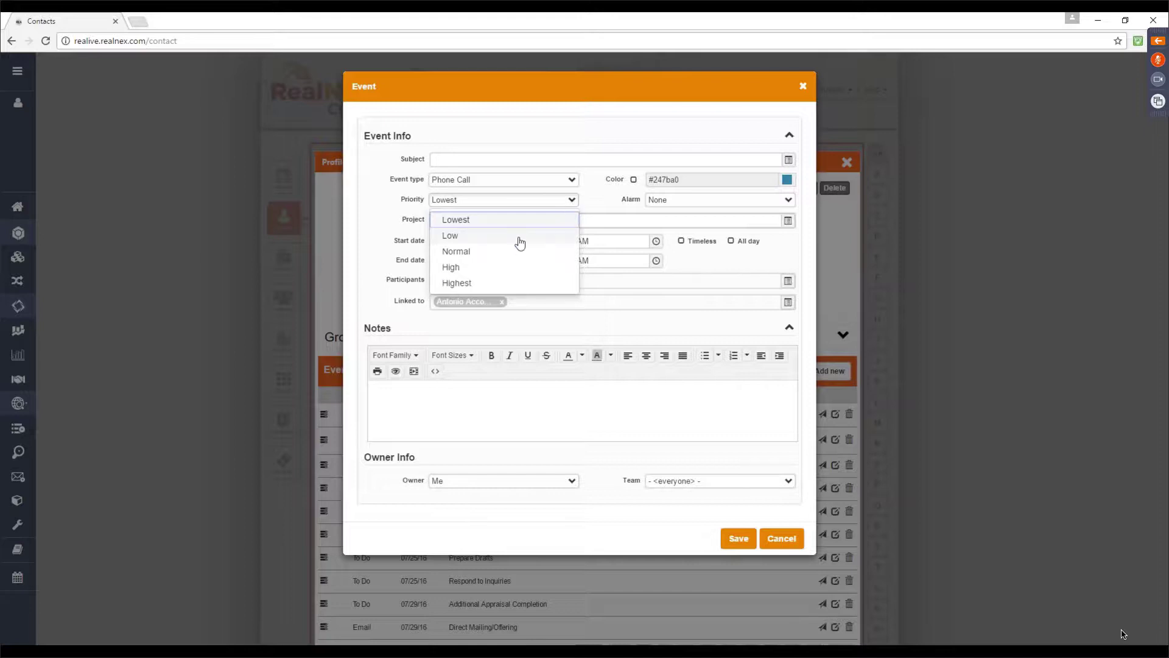
left_click(570, 214)
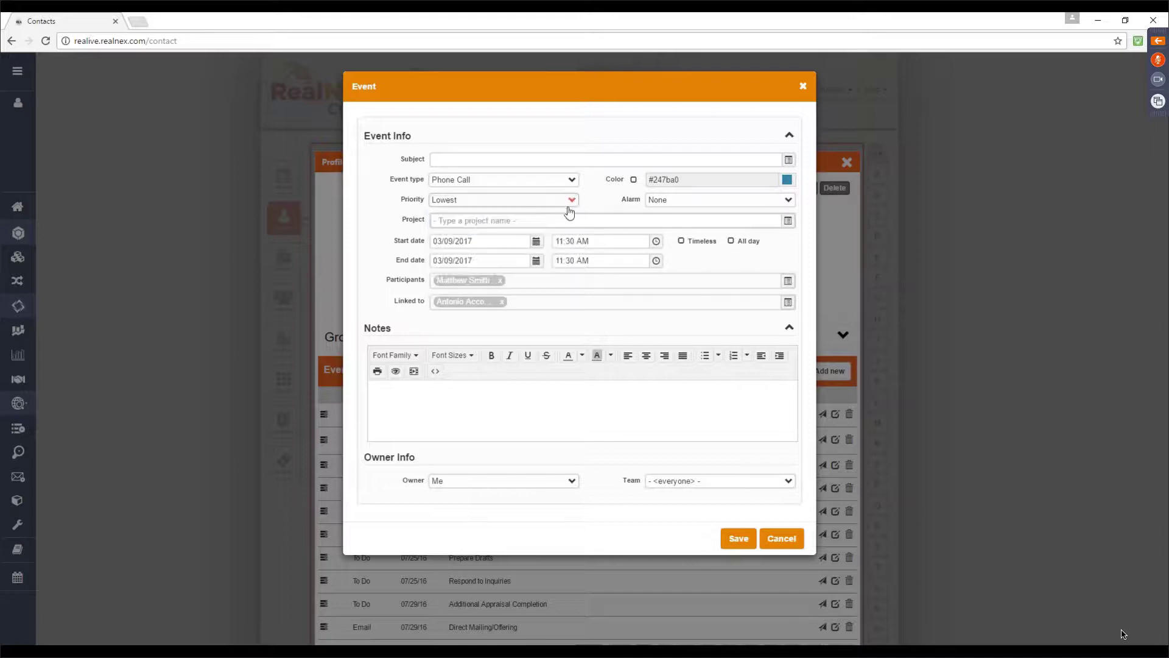
left_click(788, 206)
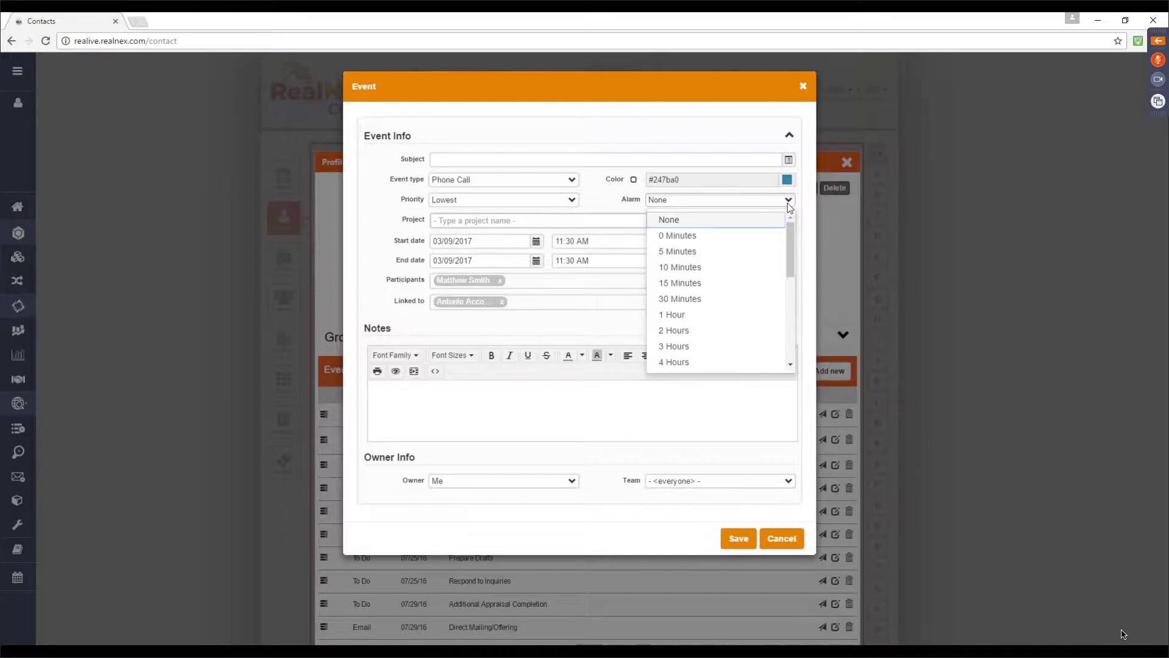
left_click(789, 203)
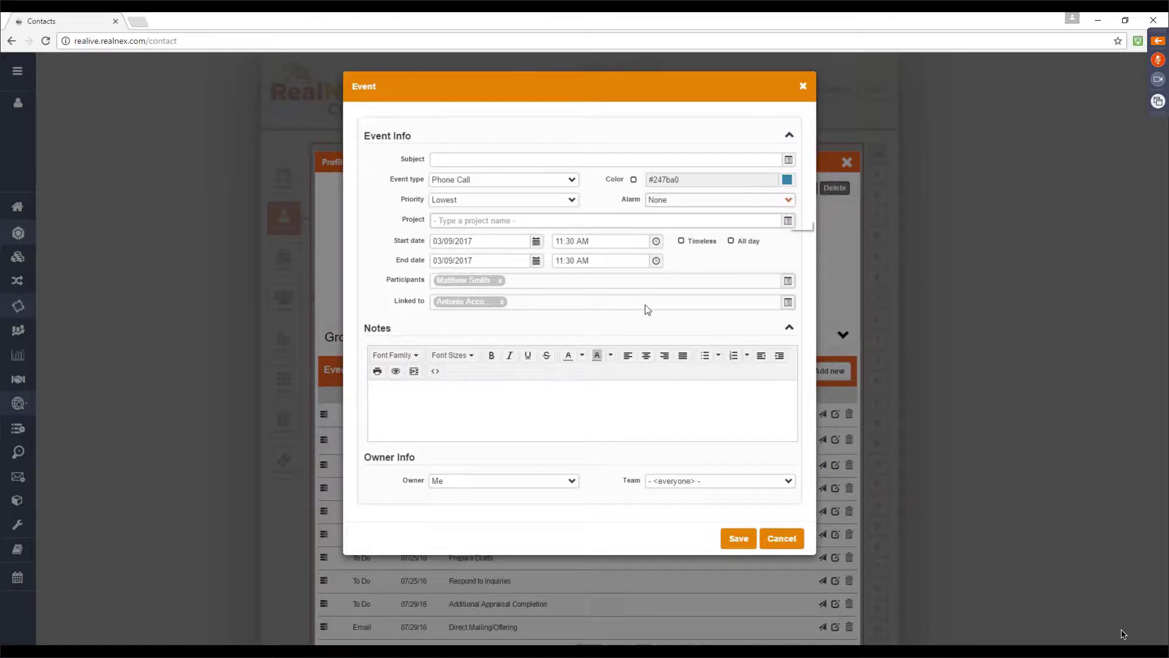
left_click(536, 242)
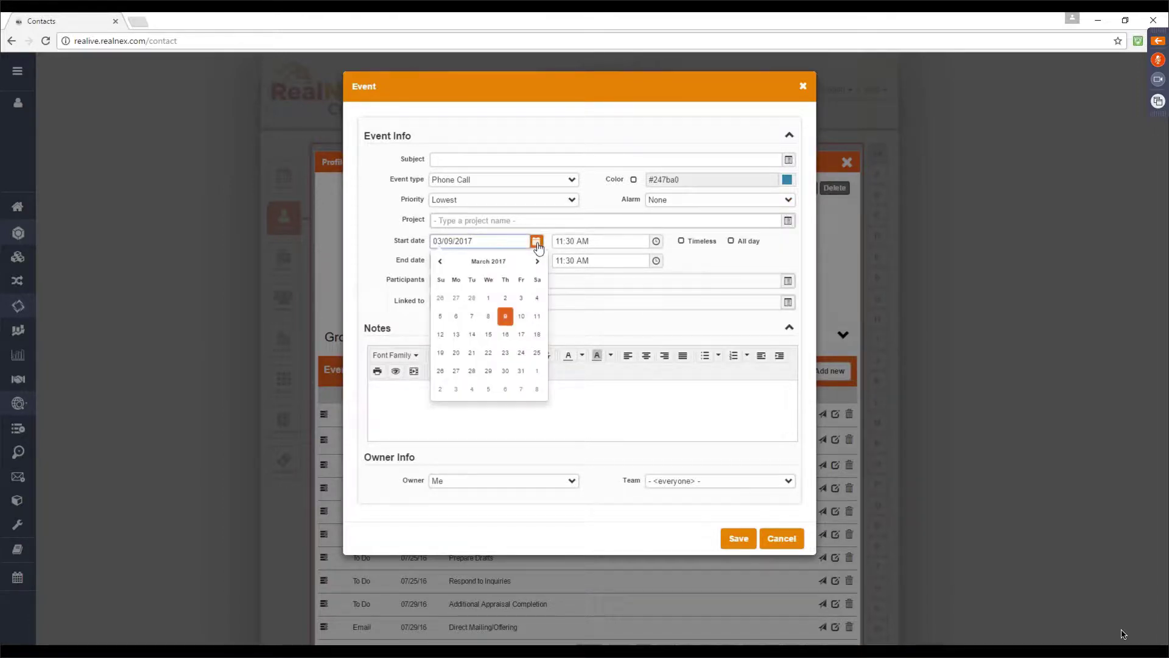
left_click(504, 373)
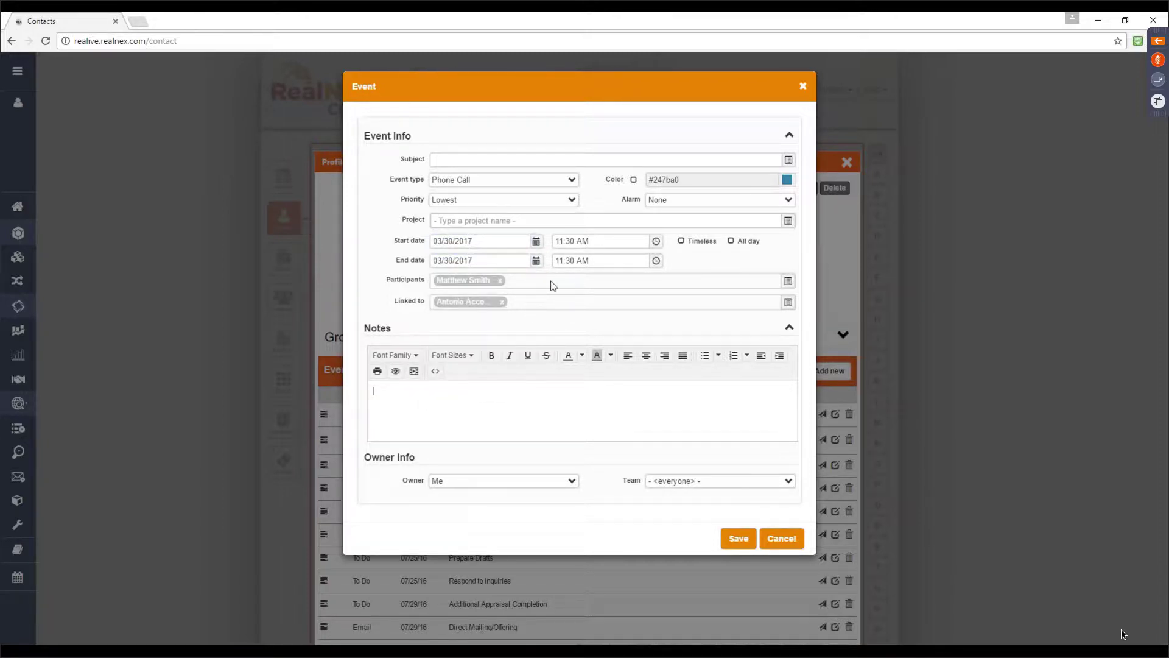
left_click(806, 544)
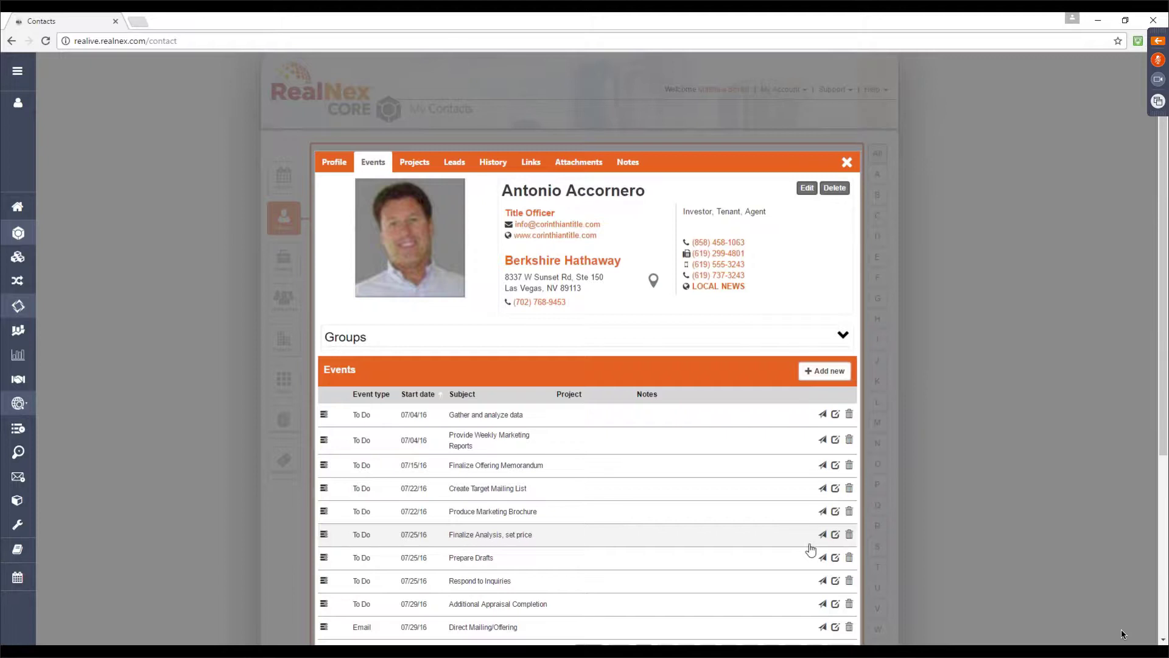
Go from History to the contact's Projects tab listing its five deals
left_click(561, 241)
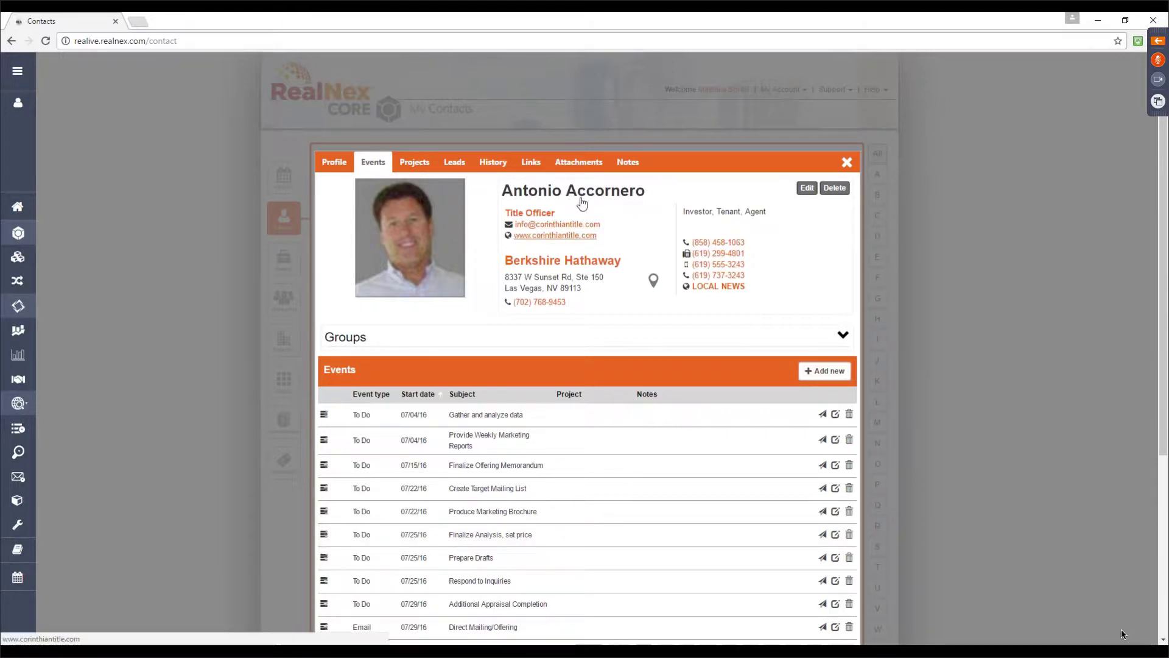
left_click(505, 163)
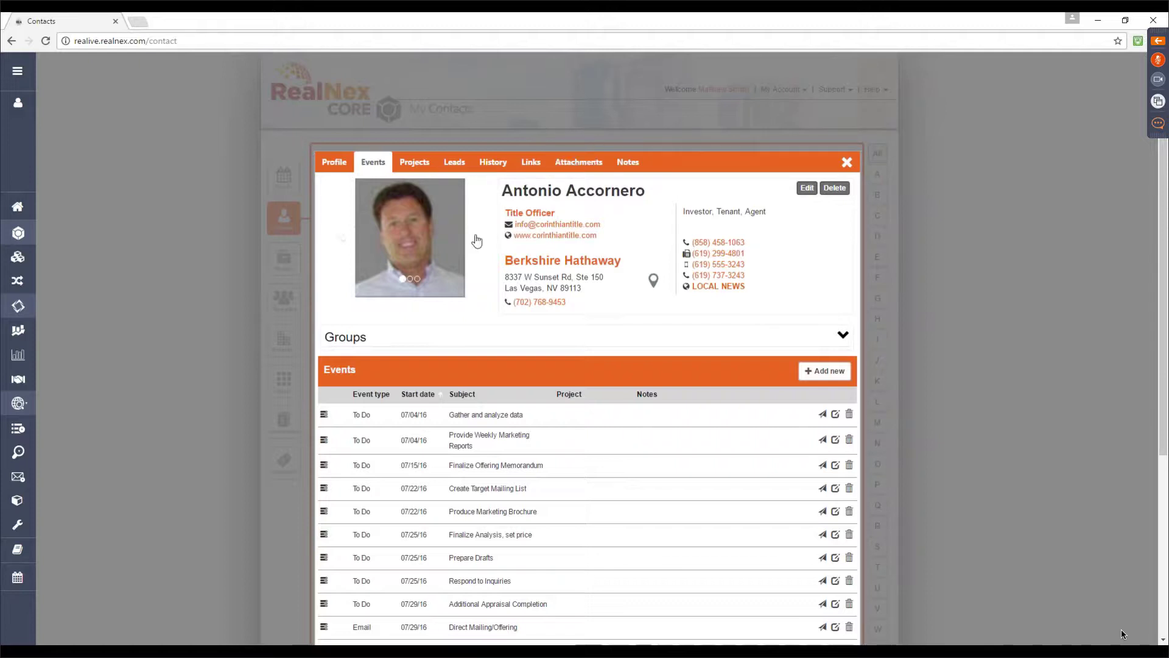
left_click(424, 169)
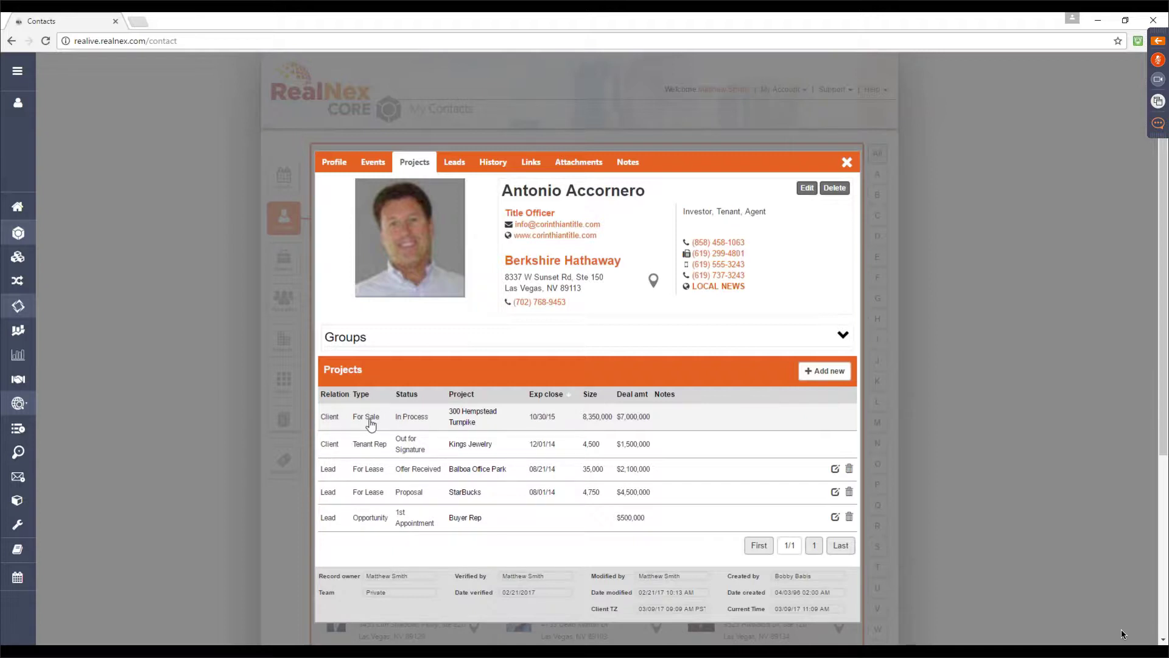
Show the contact's Leads tab with its Tenant Rep leads for Kings Jewelry
left_click(463, 172)
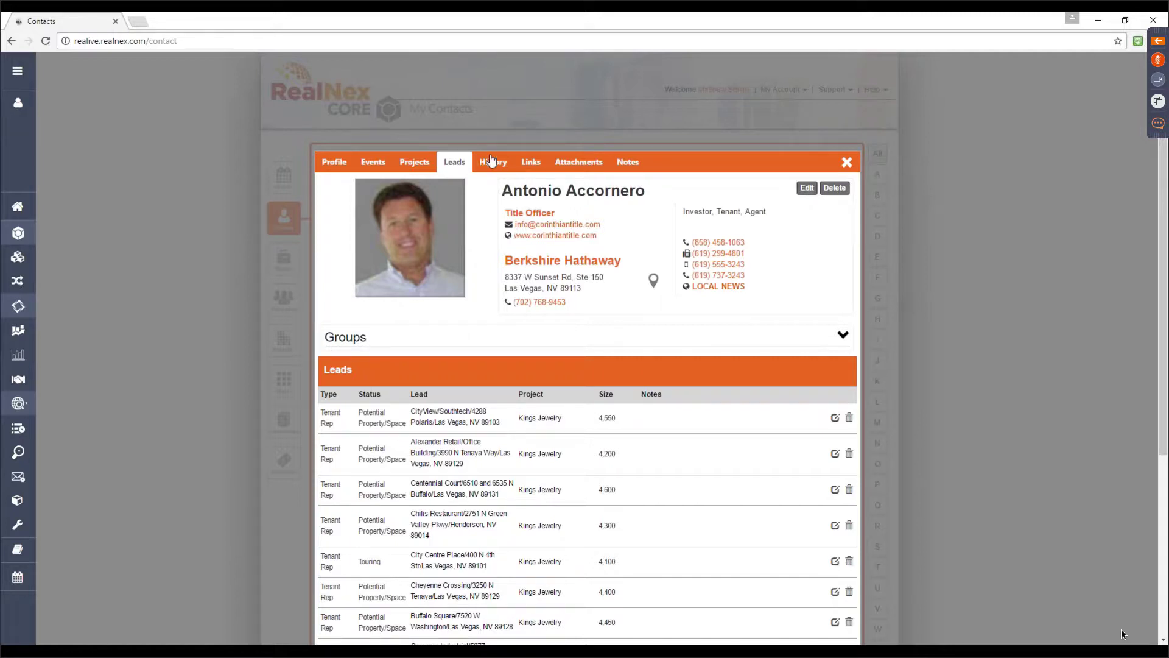
Show the contact's Links tab and dismiss the accidental browser context menu
left_click(535, 162)
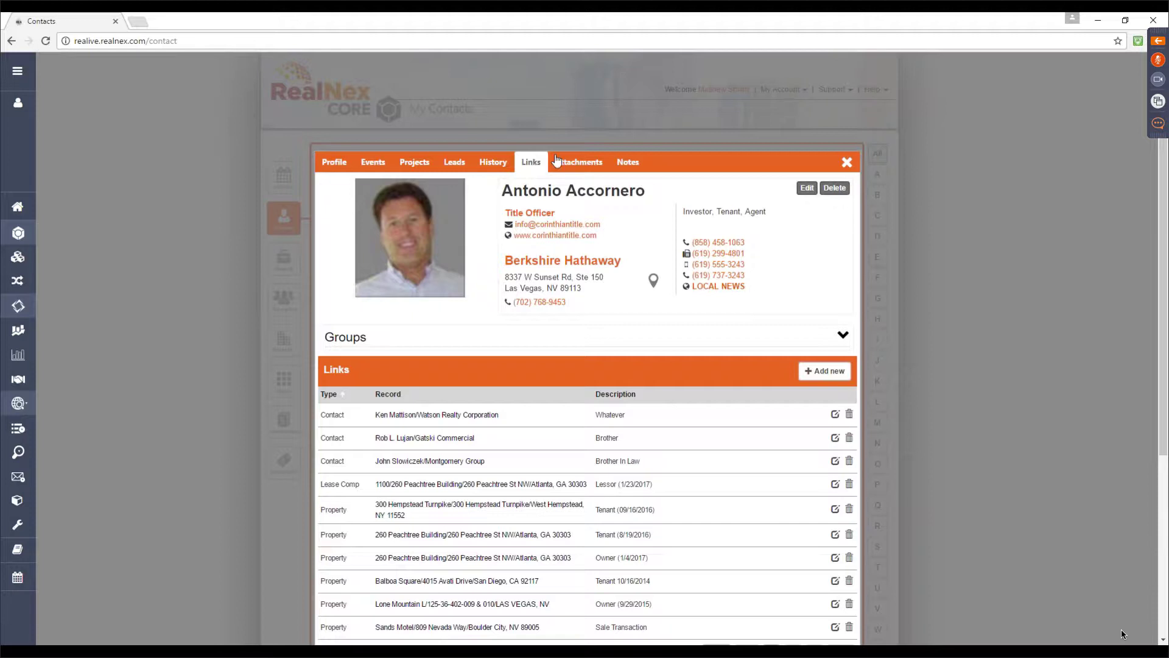
right_click(556, 160)
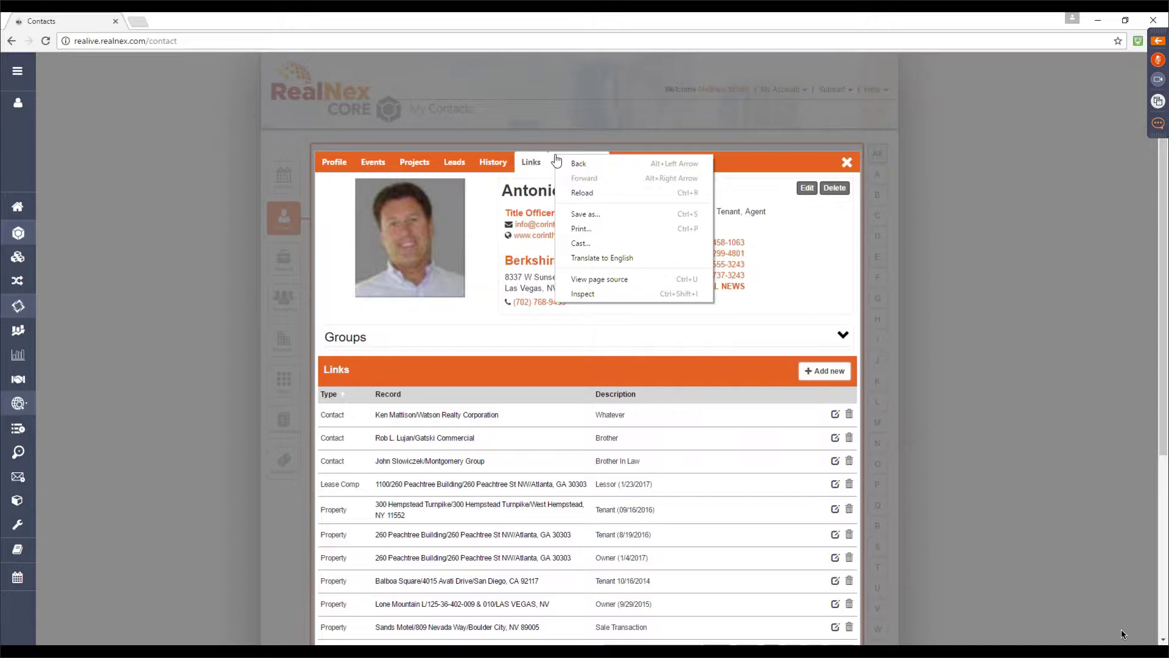
left_click(488, 250)
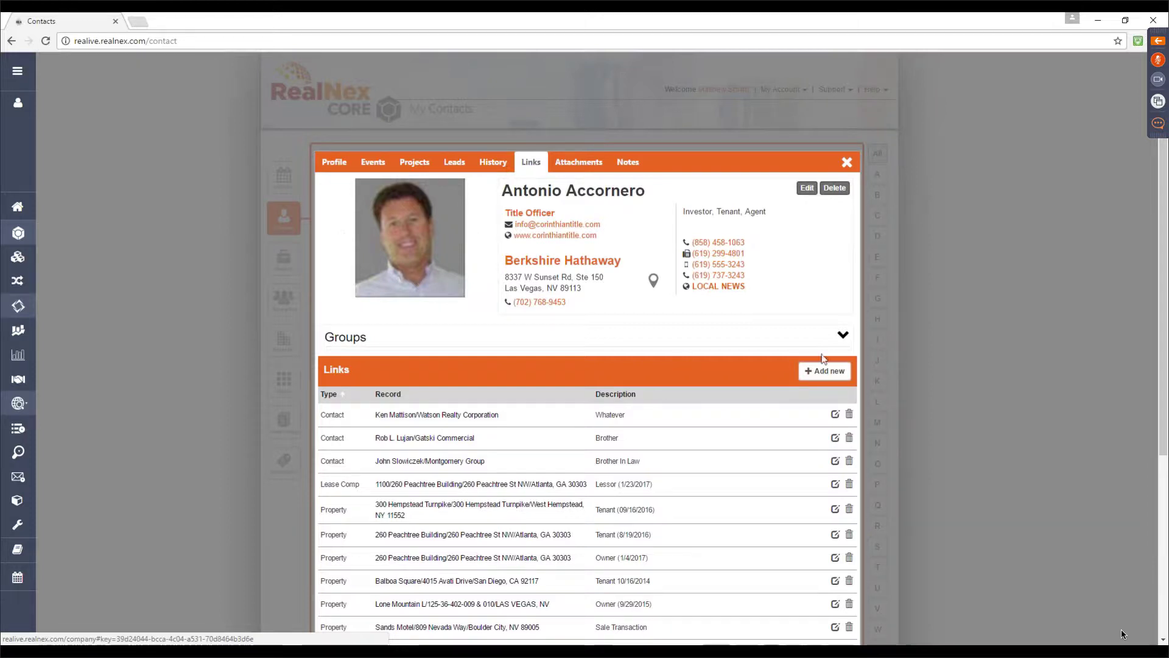
left_click(818, 374)
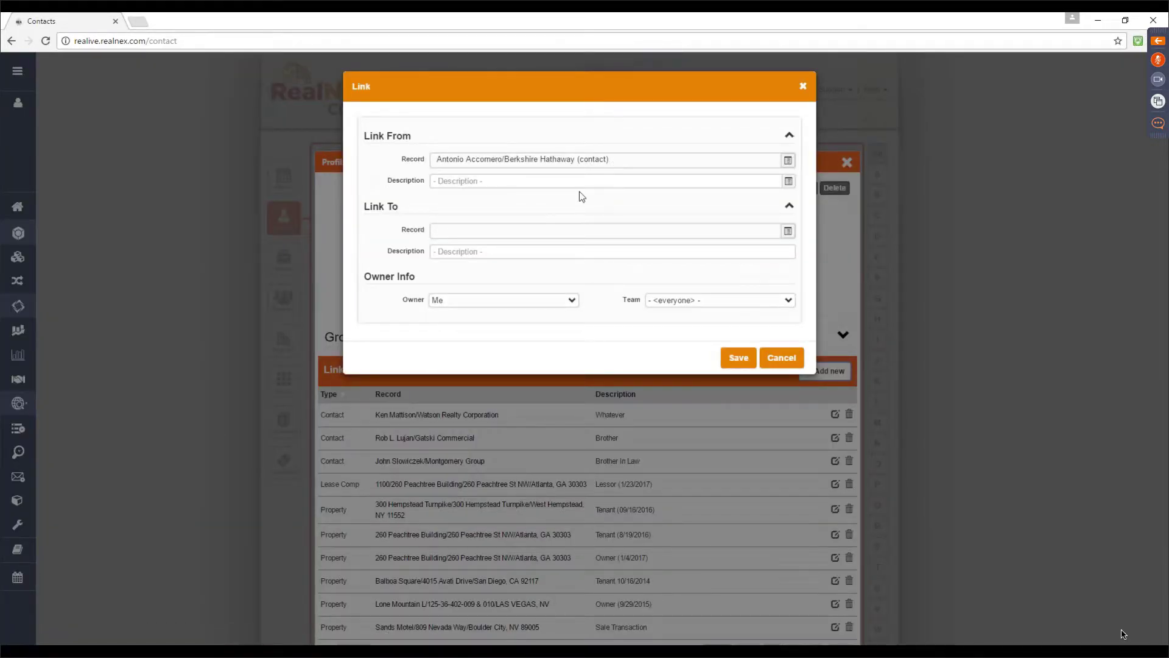
left_click(585, 186)
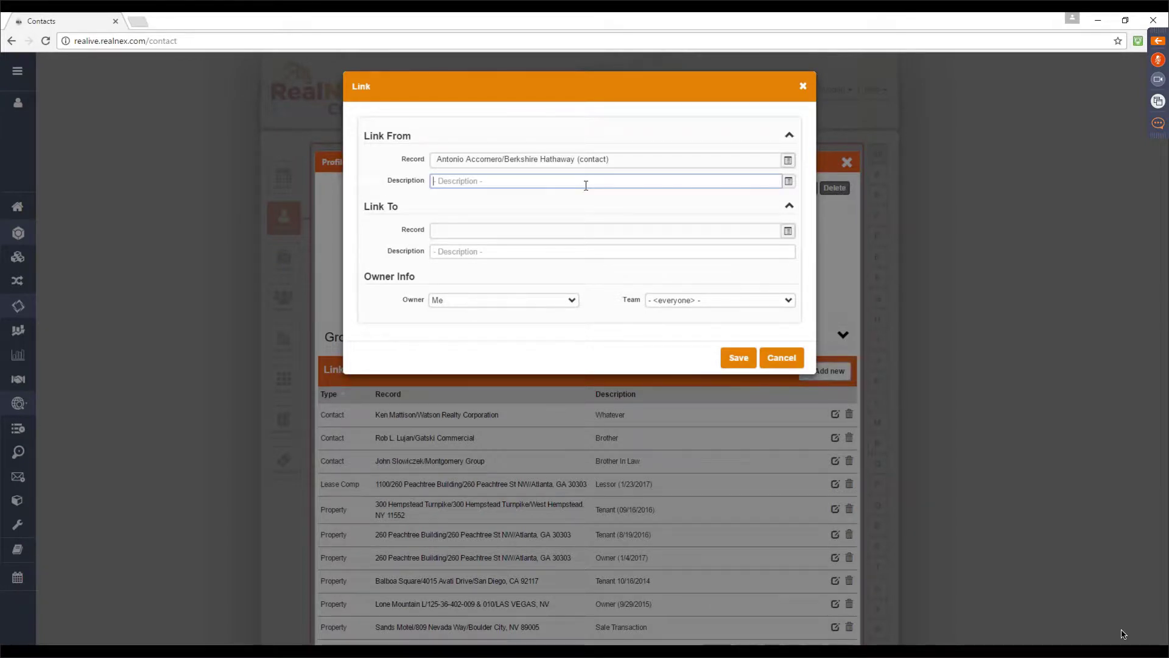
left_click(781, 237)
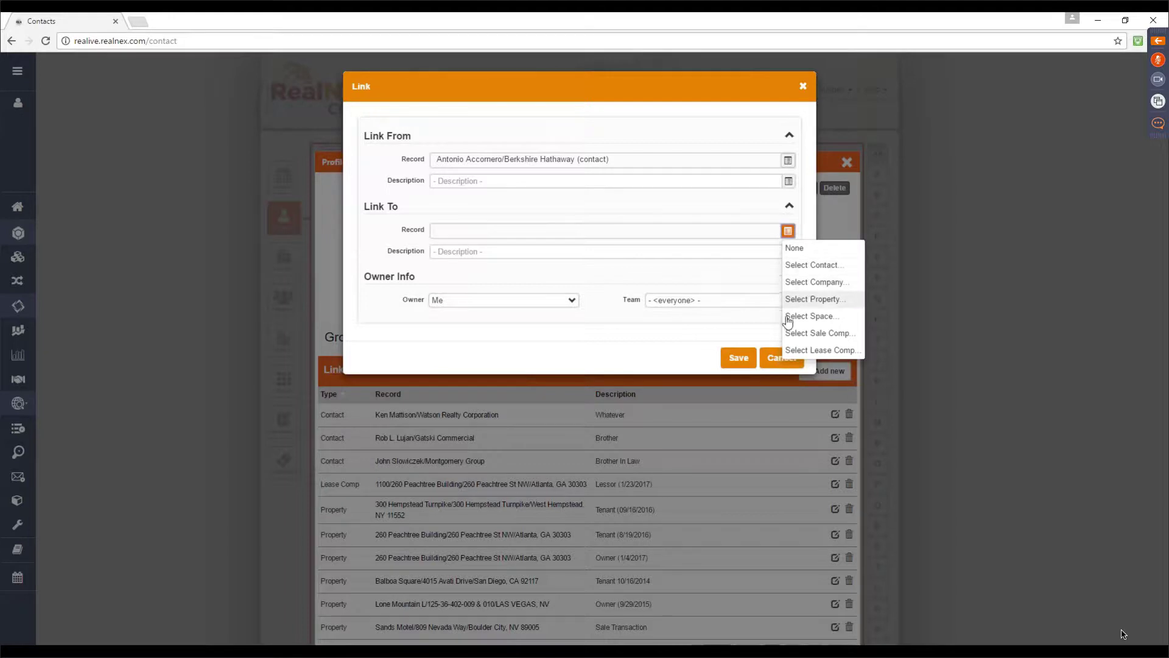
left_click(641, 252)
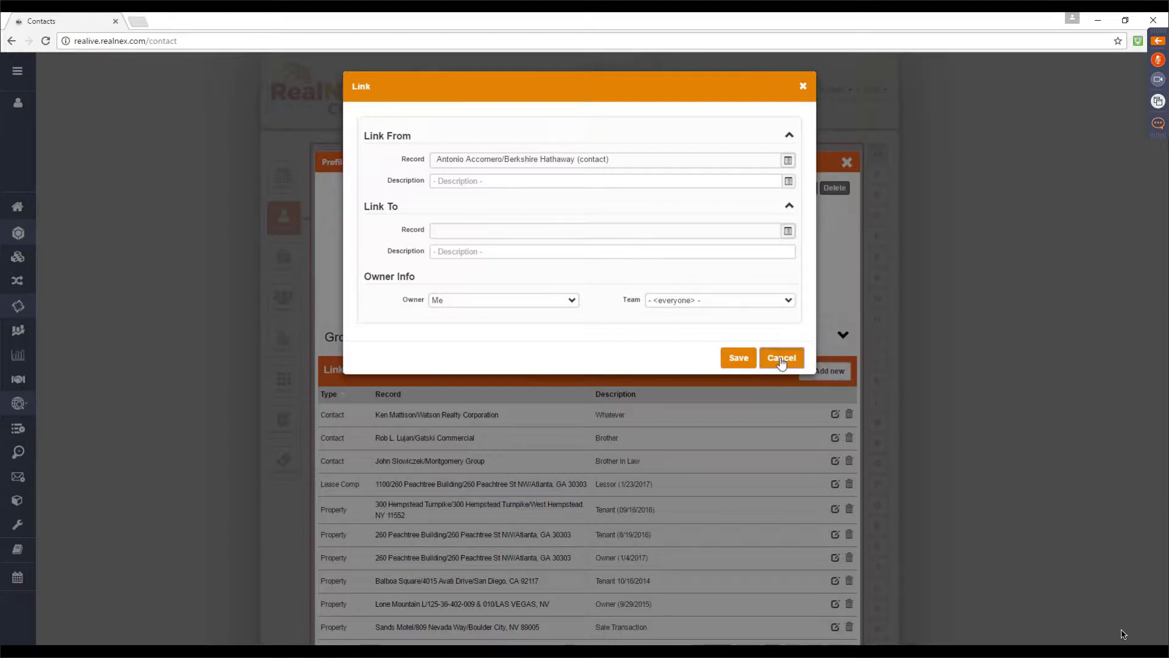
left_click(781, 360)
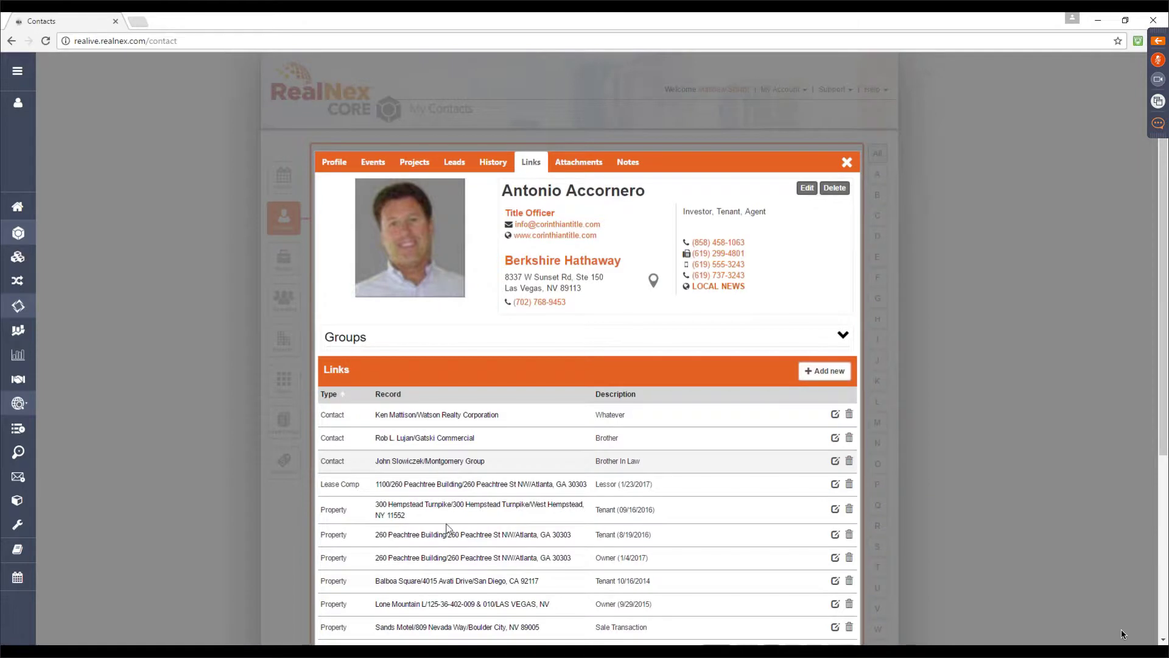
scroll(446, 527, "down", 1)
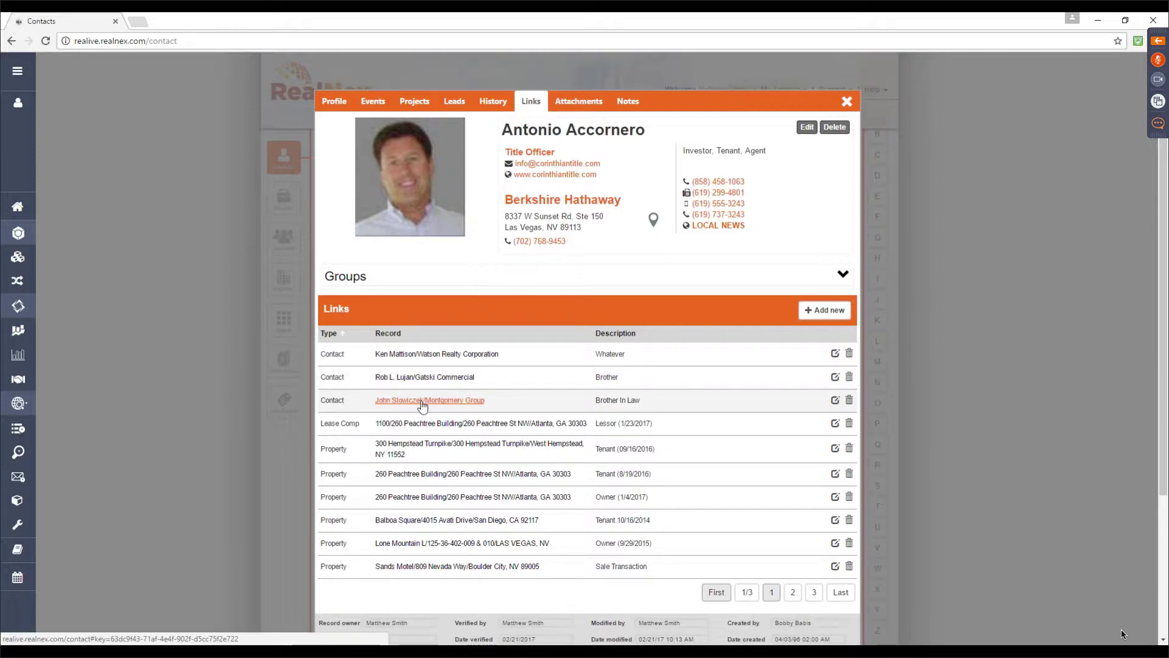
scroll(414, 426, "up", 1)
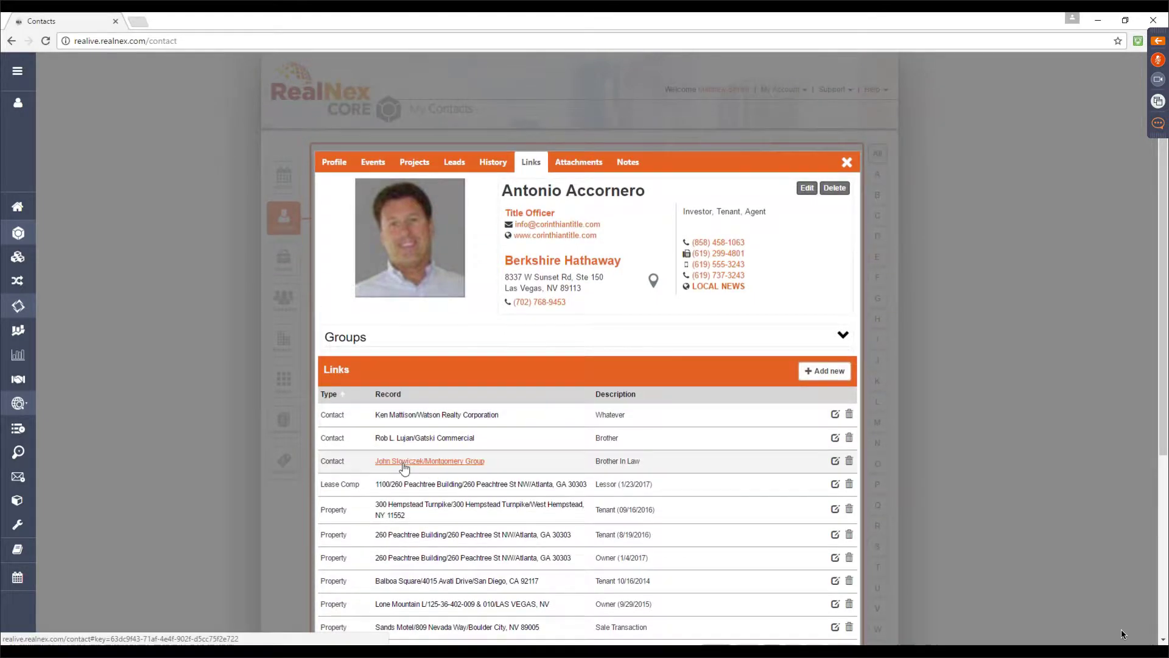
left_click(403, 461)
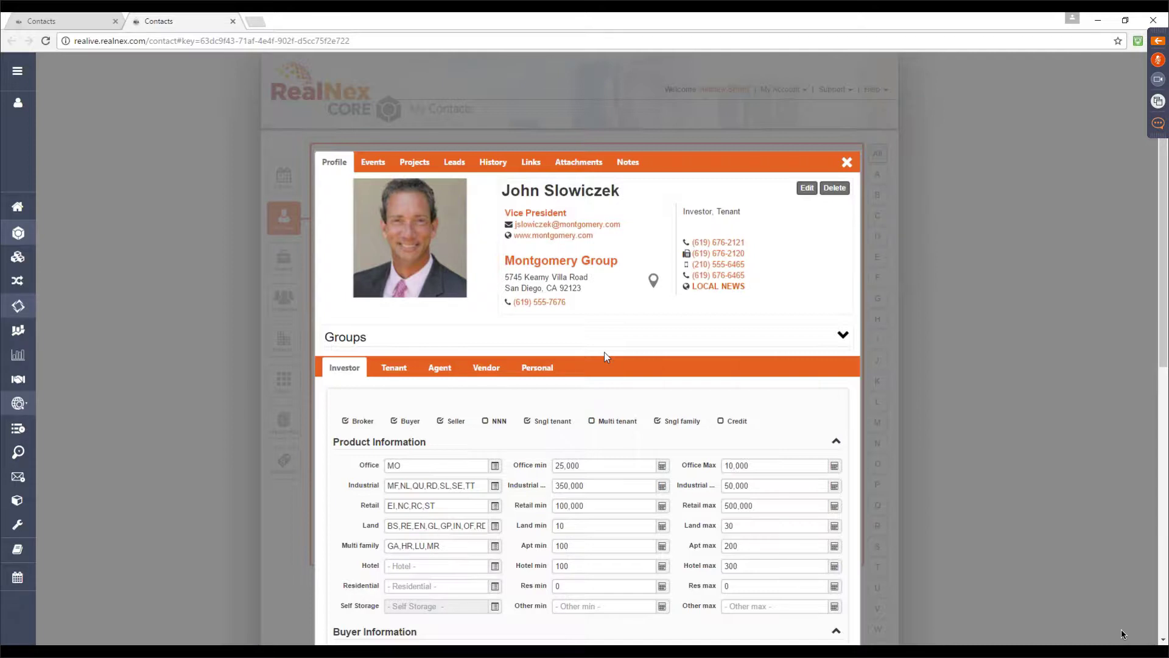
left_click(538, 369)
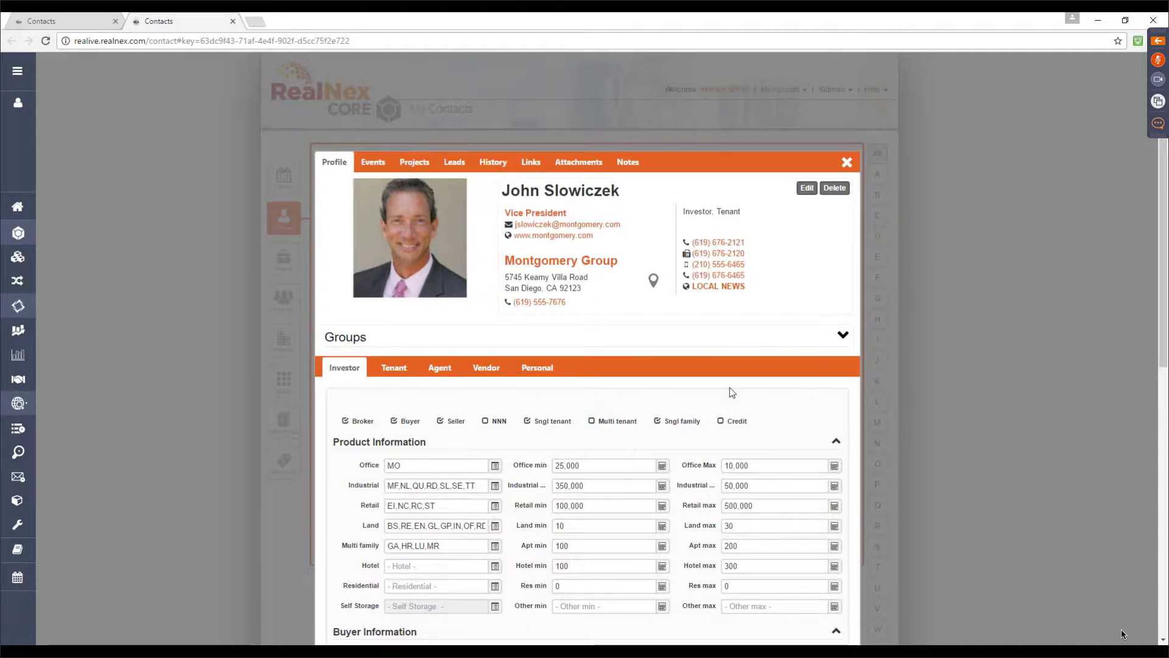
left_click(232, 22)
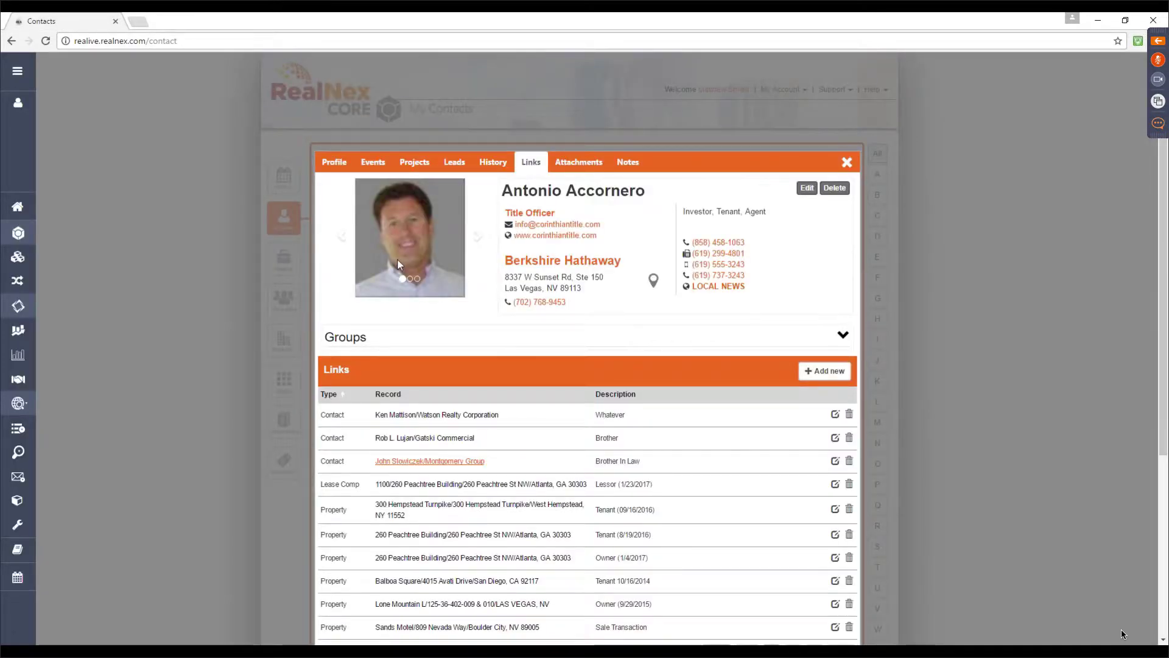
Close the contact record and open Balboa Office Park from the Properties list
left_click(848, 164)
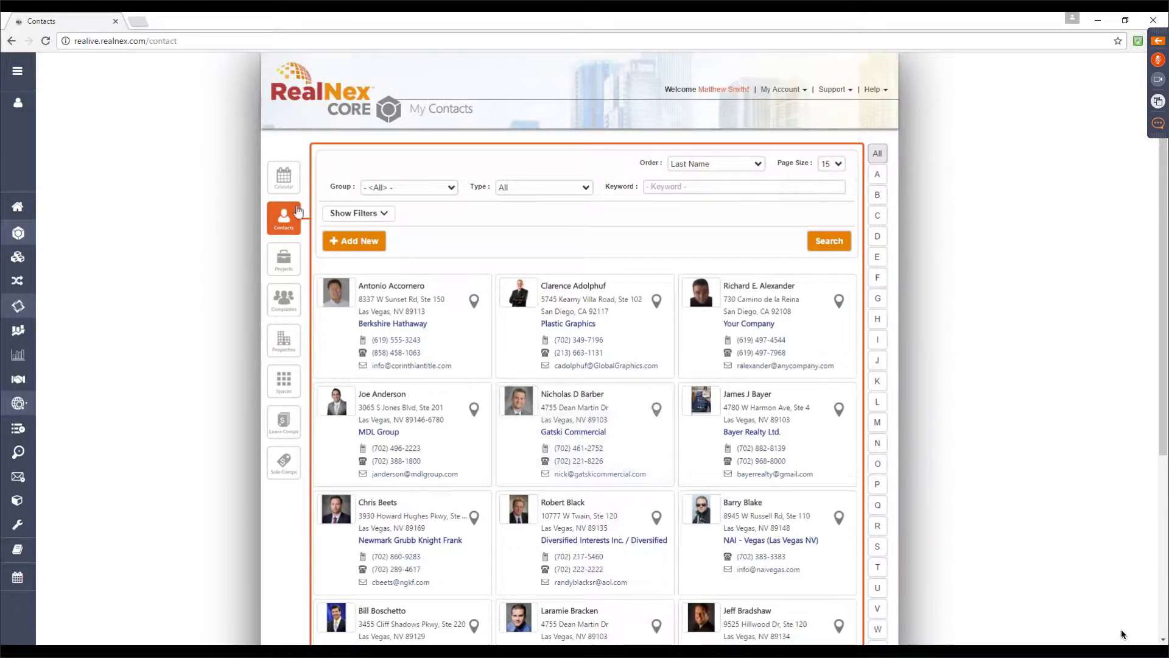
left_click(283, 345)
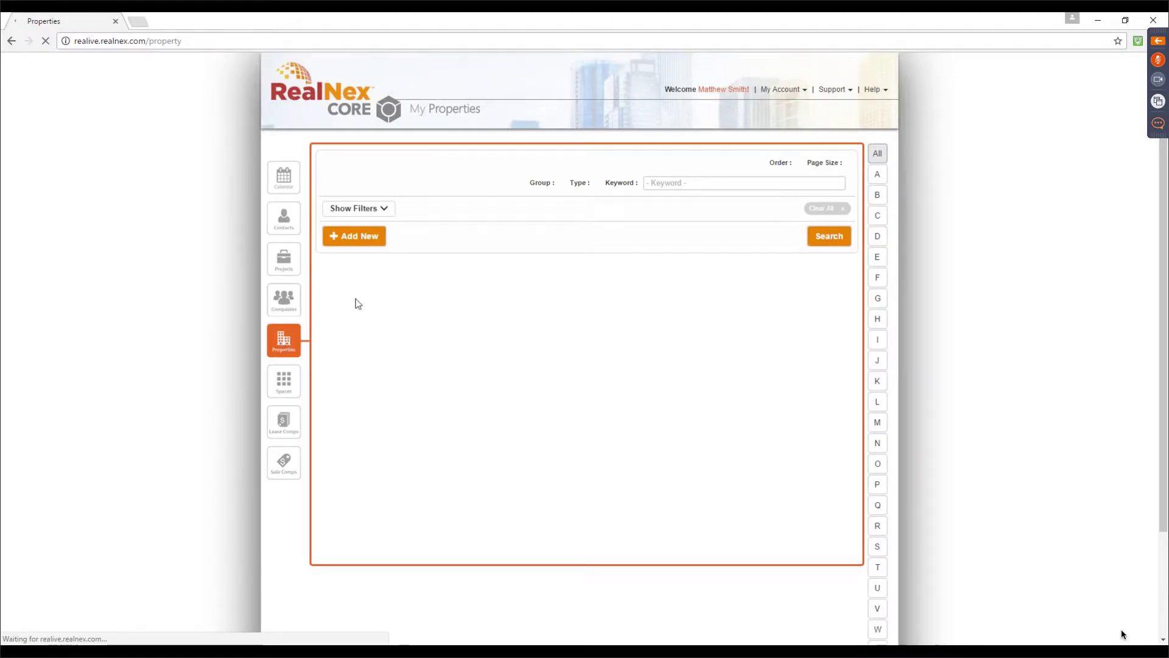
left_click(360, 236)
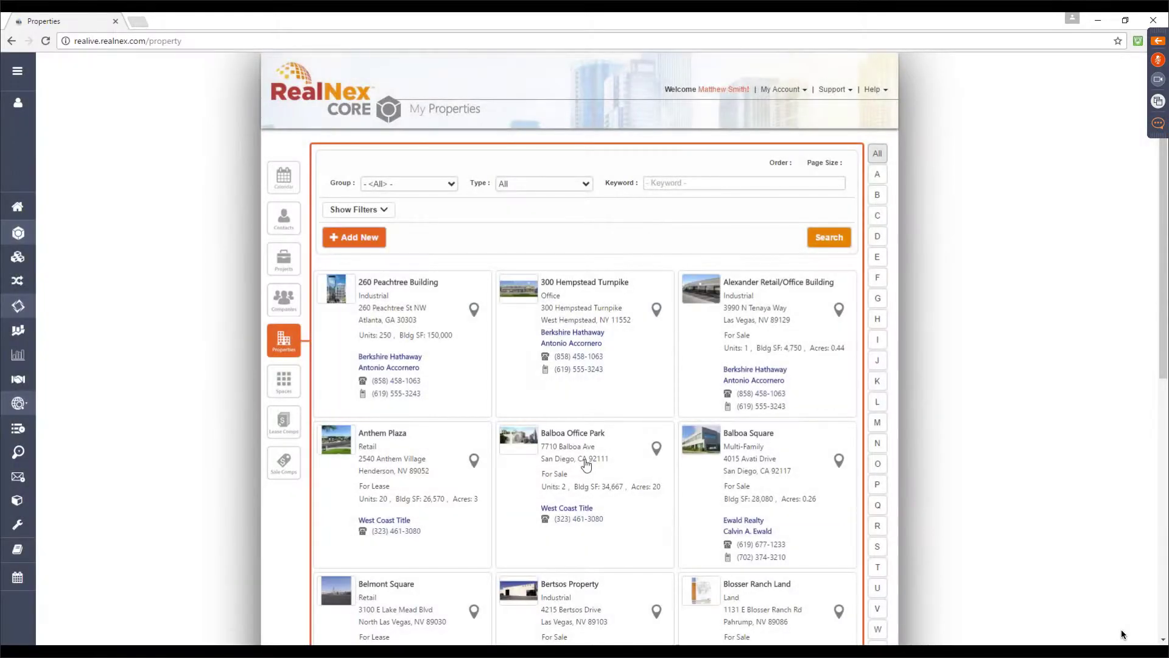
left_click(633, 464)
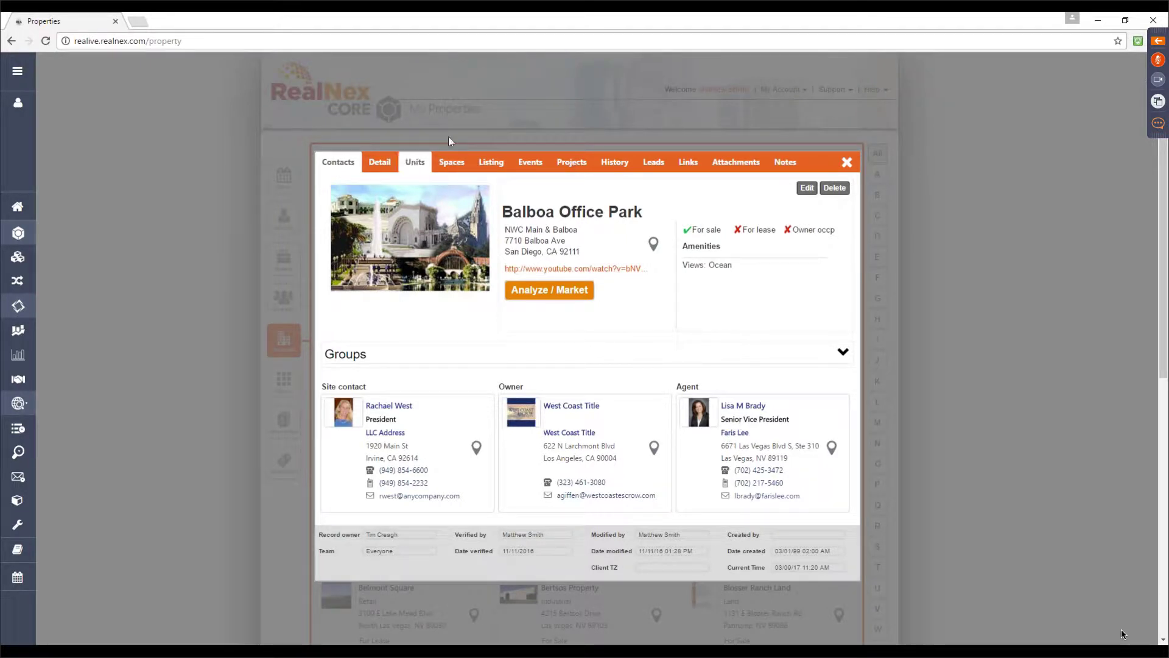
Review Balboa Office Park's Detail fields: Bldg Class A, 34,667 size, built 1945, available
left_click(379, 162)
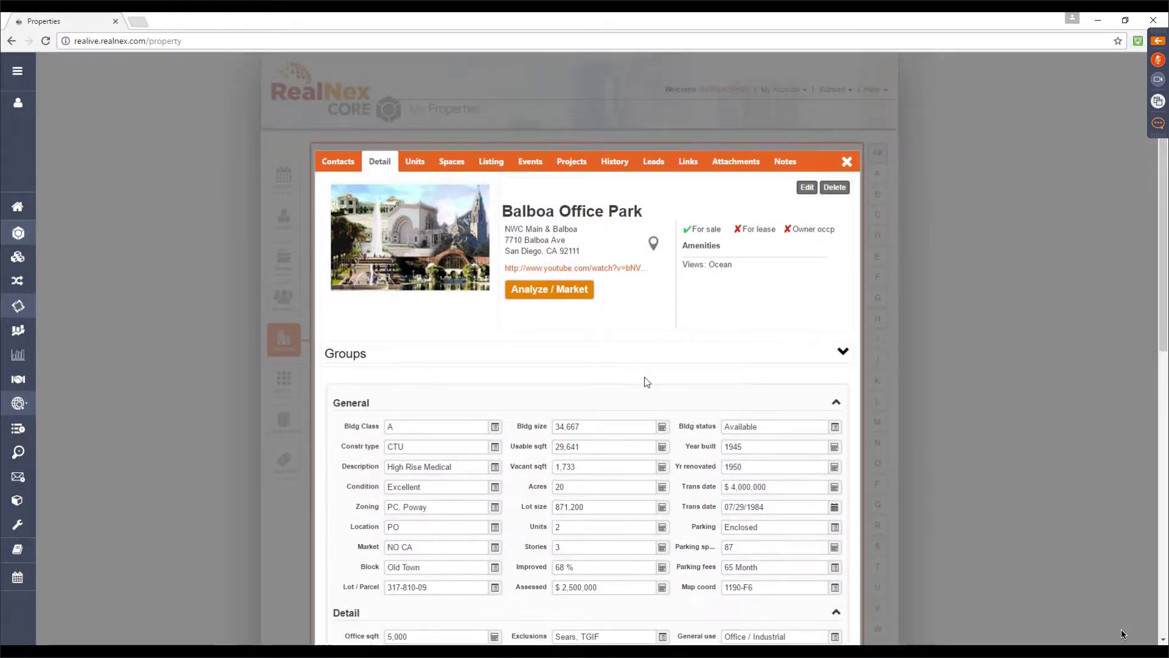
scroll(646, 377, "down", 2)
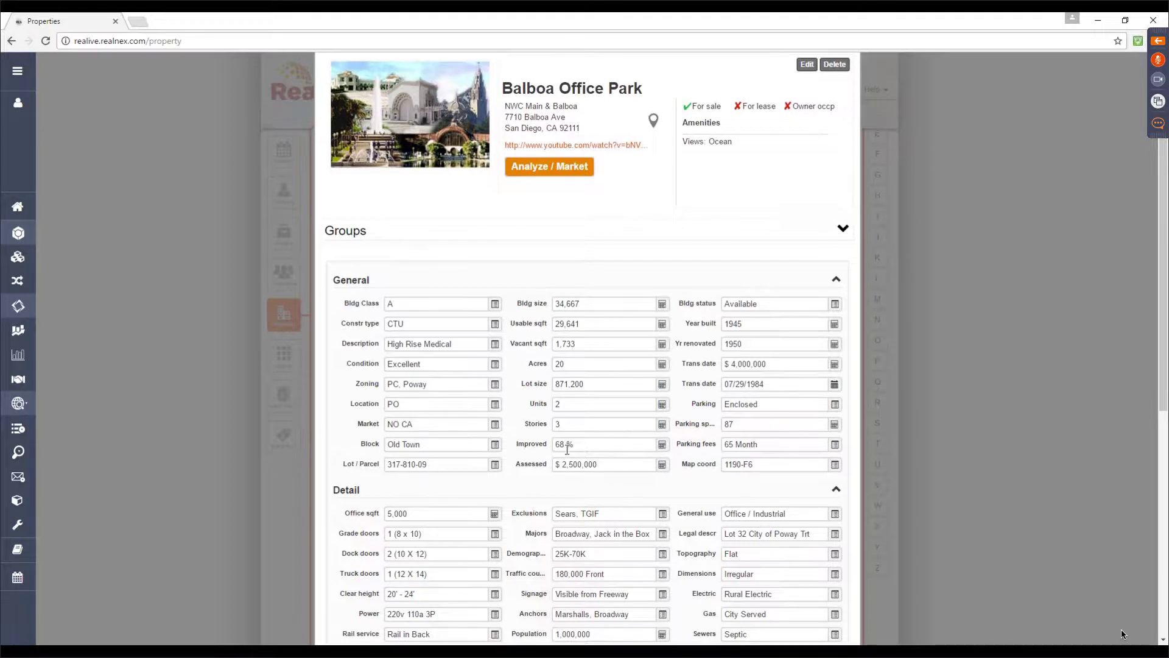
scroll(593, 506, "down", 2)
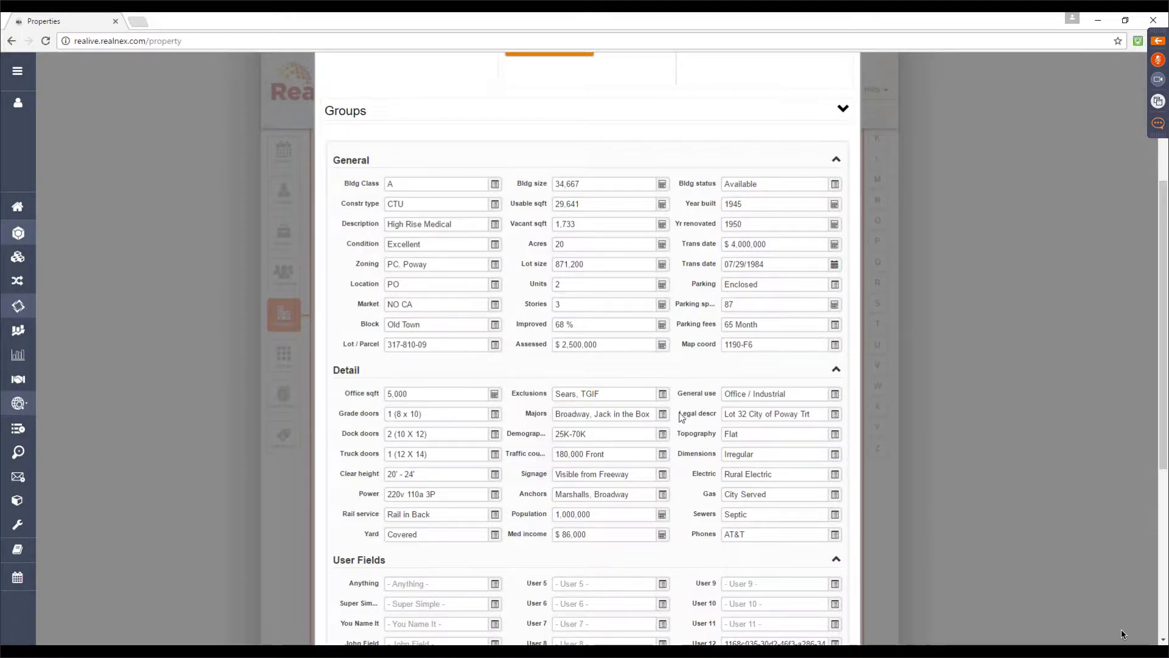
scroll(681, 417, "up", 3)
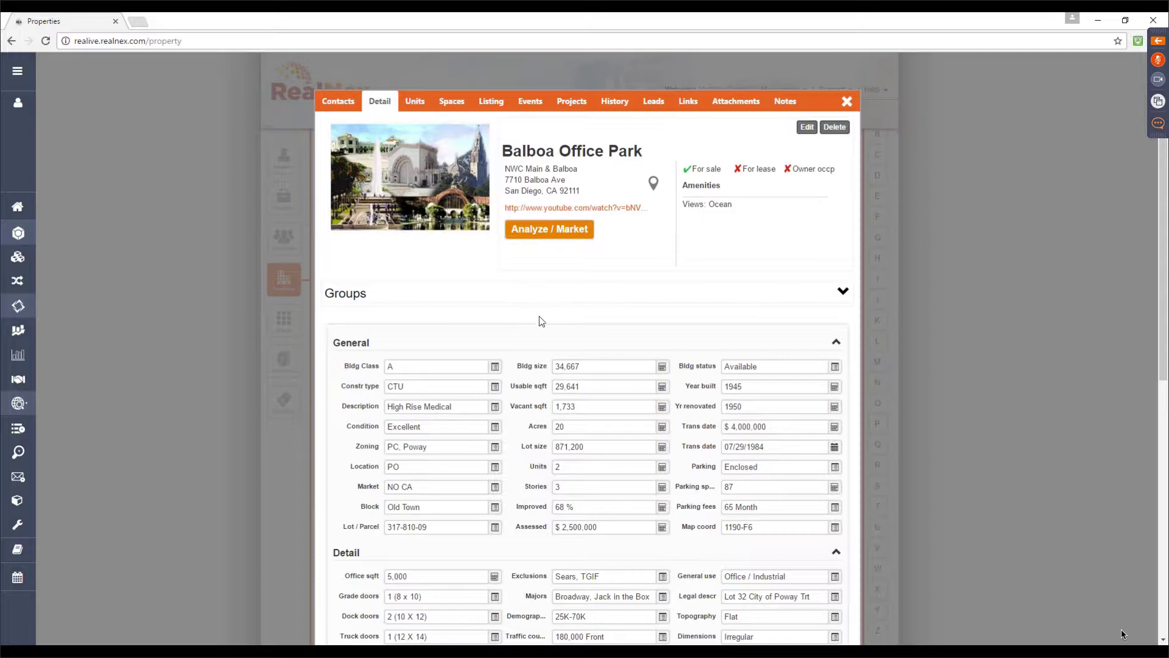
scroll(540, 327, "up", 1)
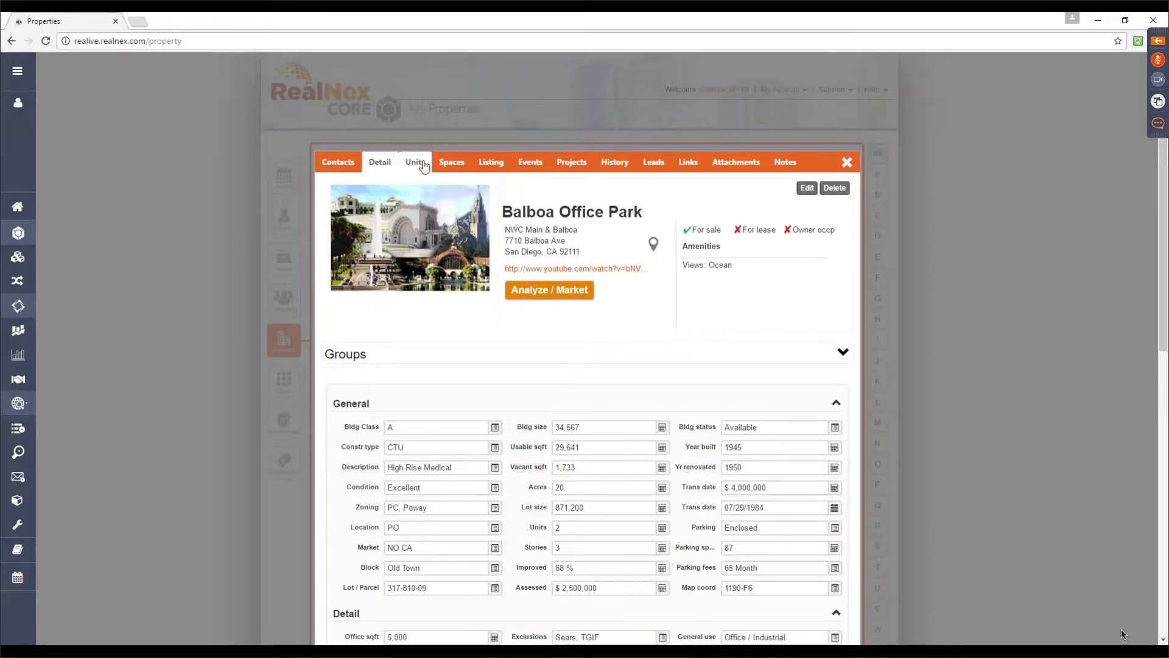
Check the Units and then the Spaces list of suites, tenants, lease dates and rents
left_click(423, 163)
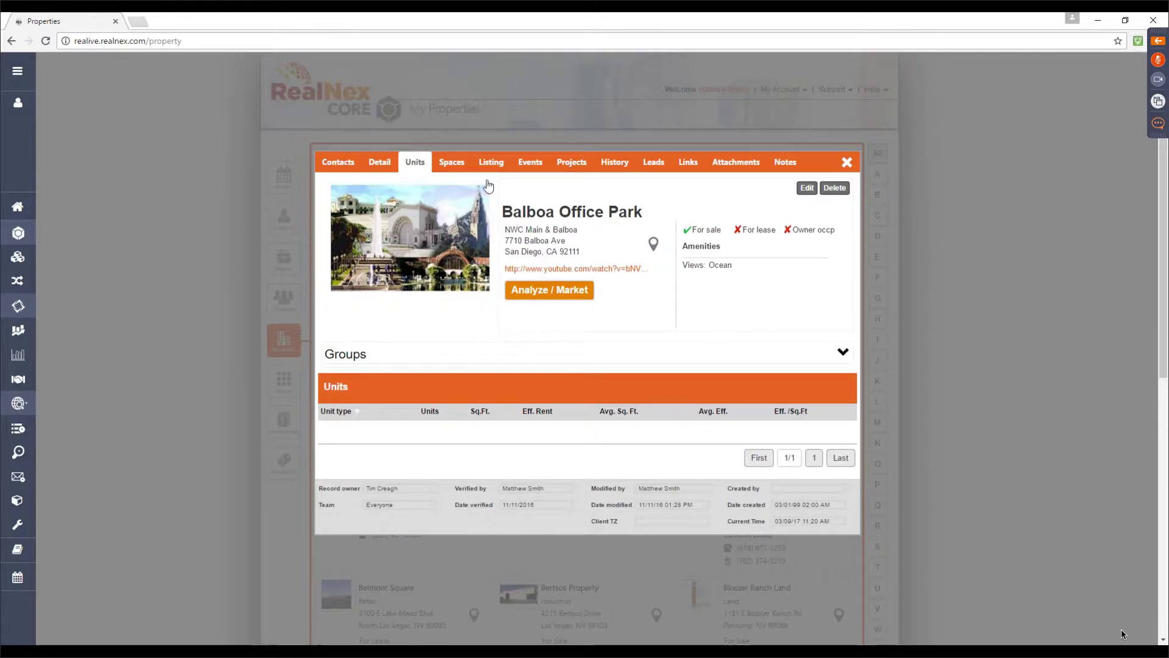
left_click(452, 163)
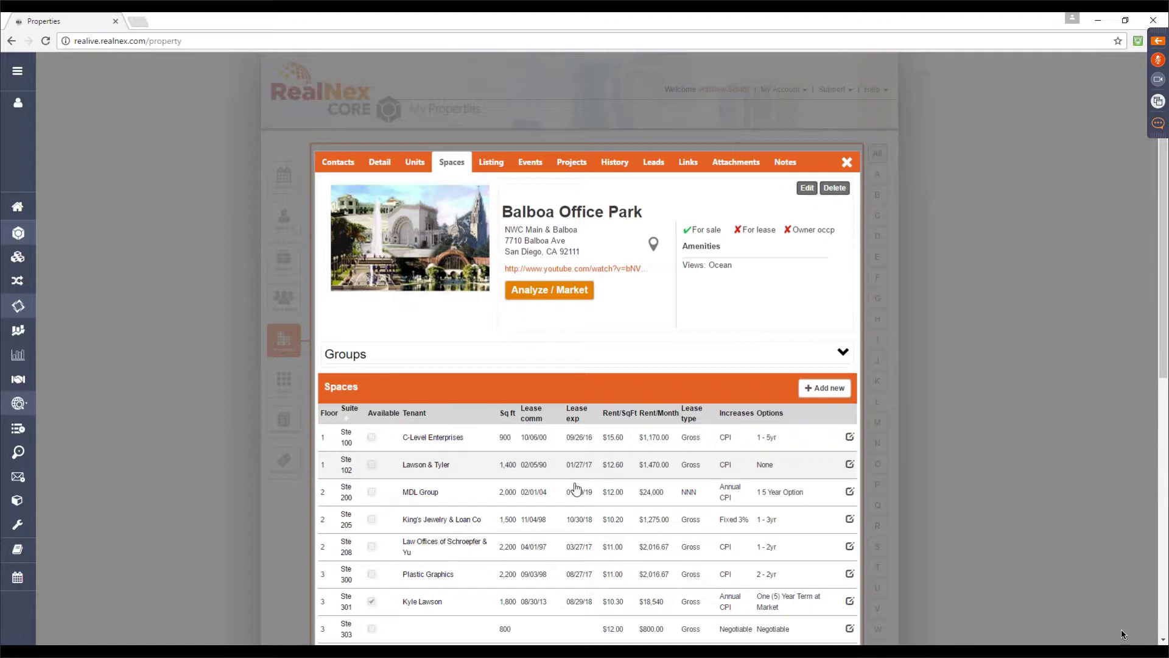
left_click(443, 438)
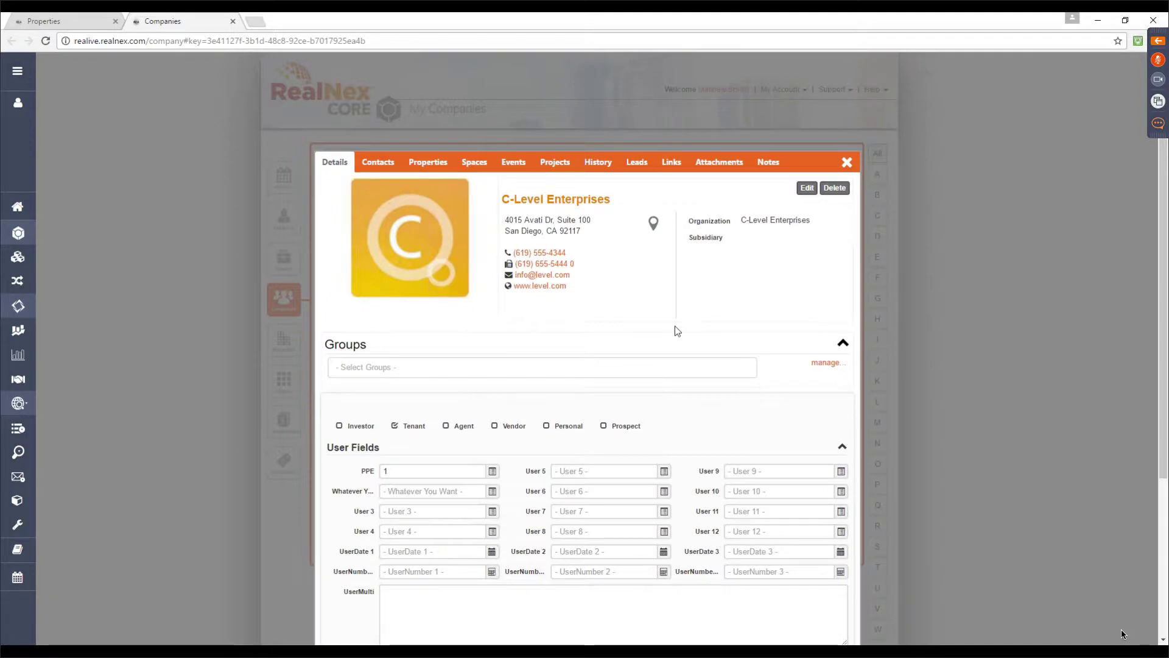
left_click(391, 164)
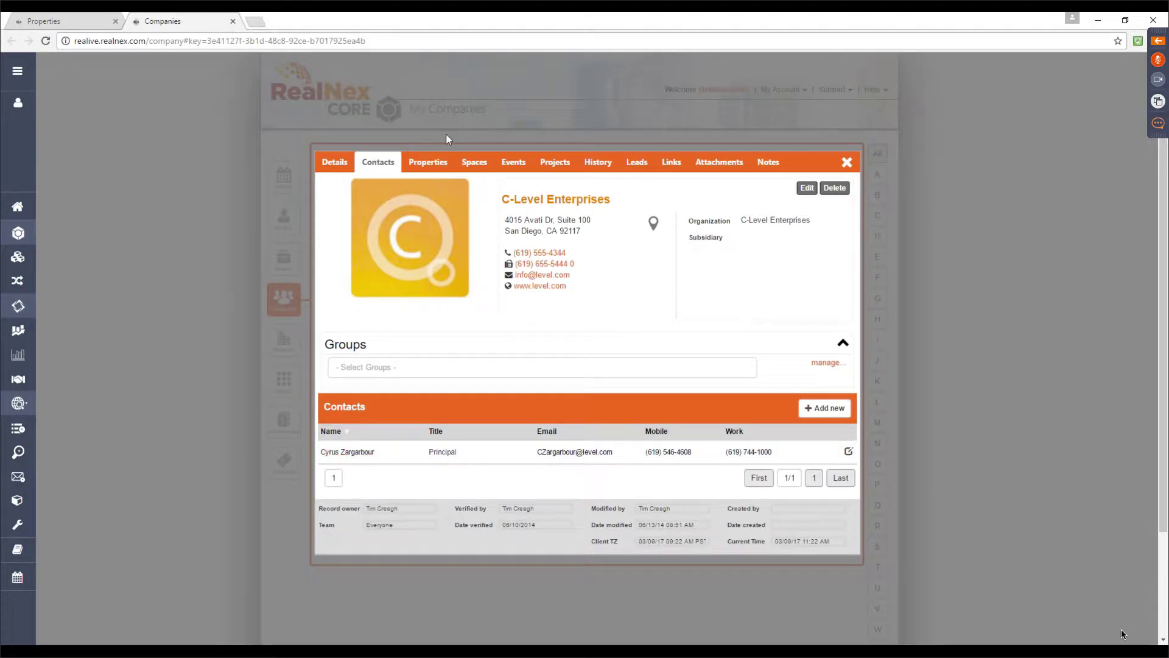
left_click(434, 165)
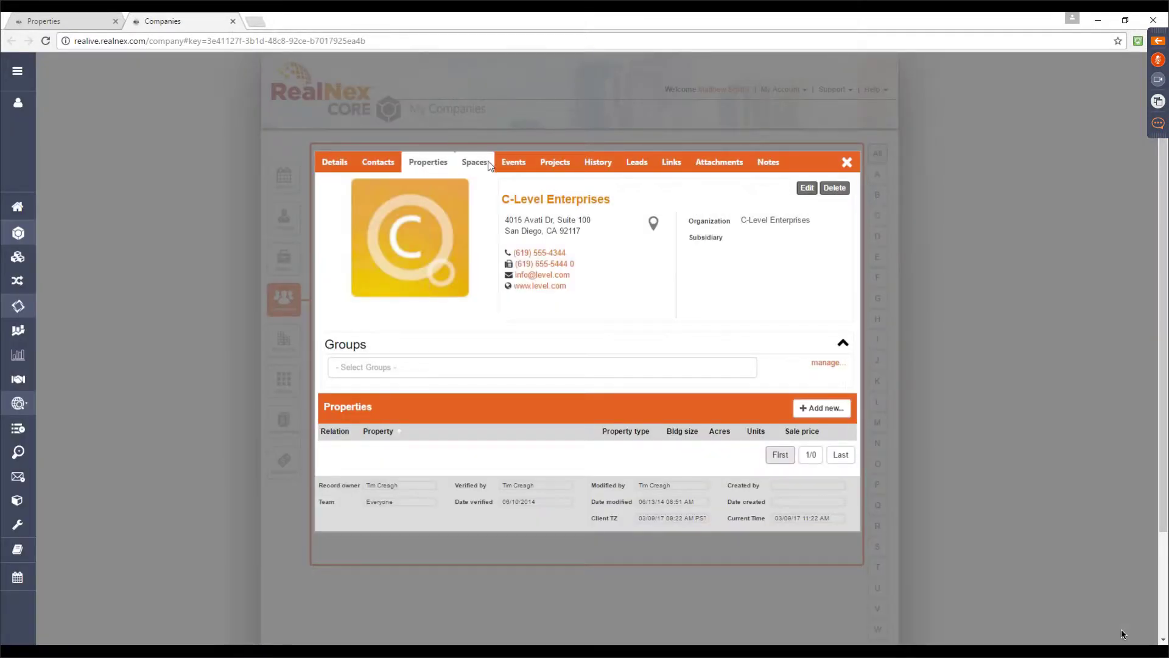
left_click(490, 165)
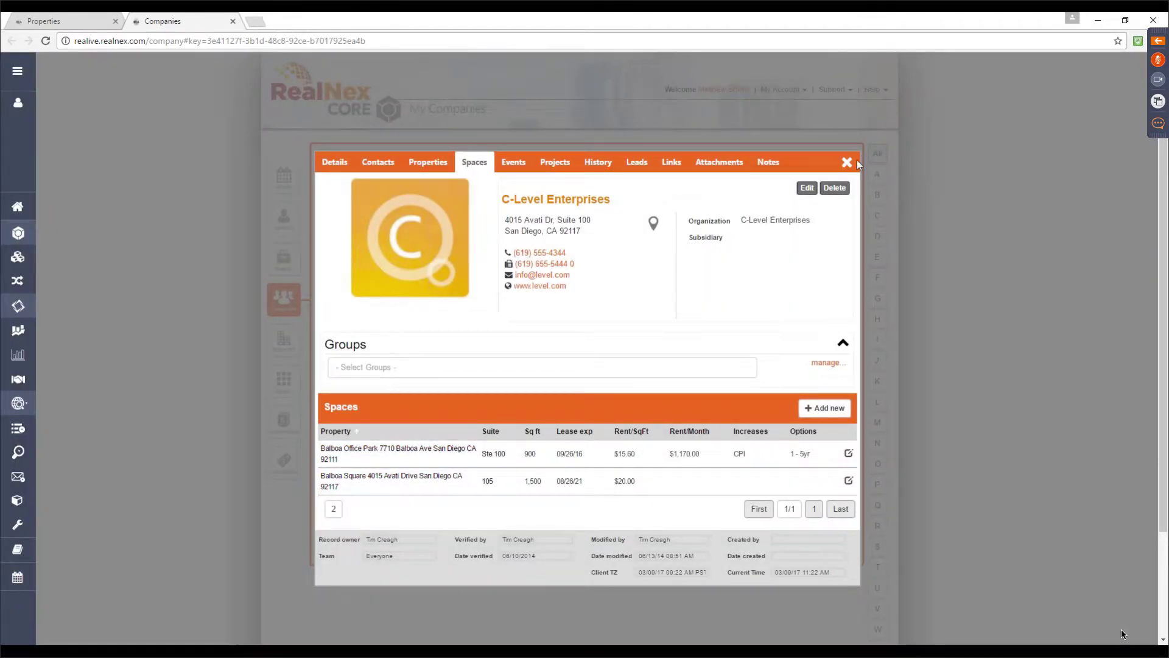
key("Escape")
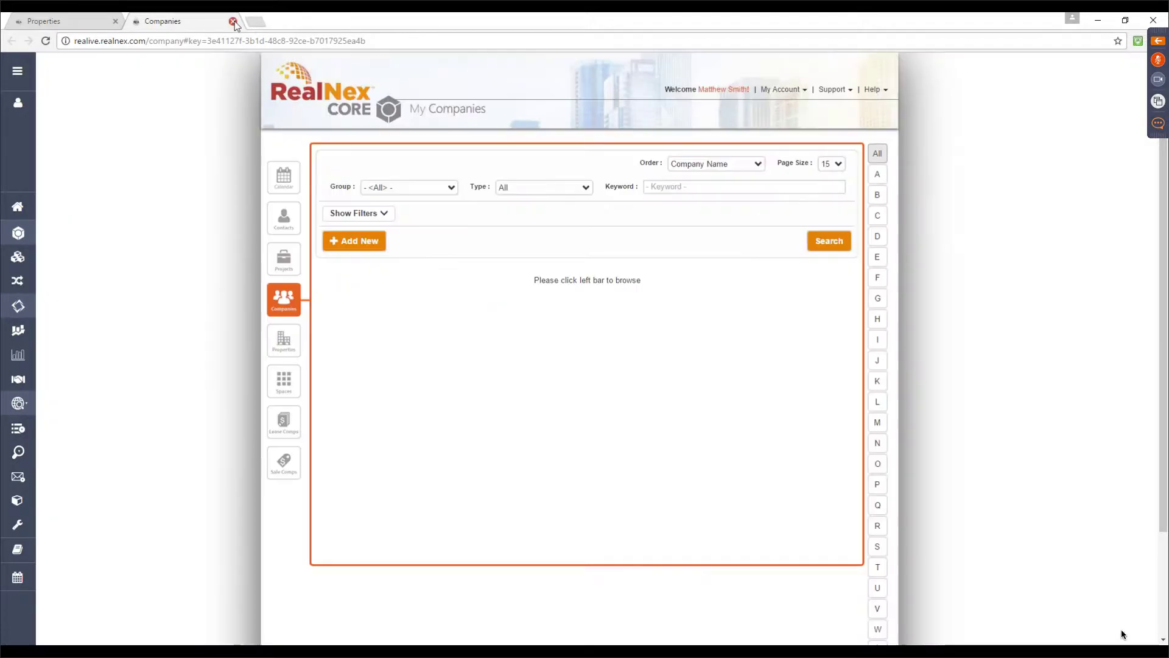
key("ctrl+w")
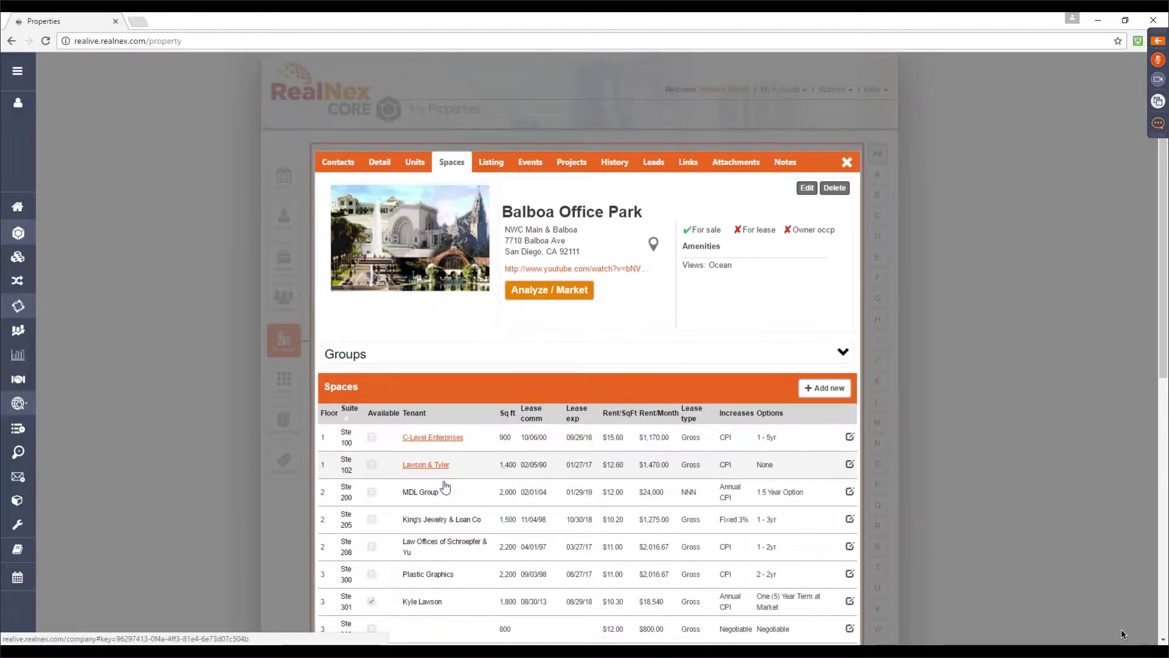
Open the Ste 100 space record leased to C-Level Enterprises, then close it
left_click(347, 443)
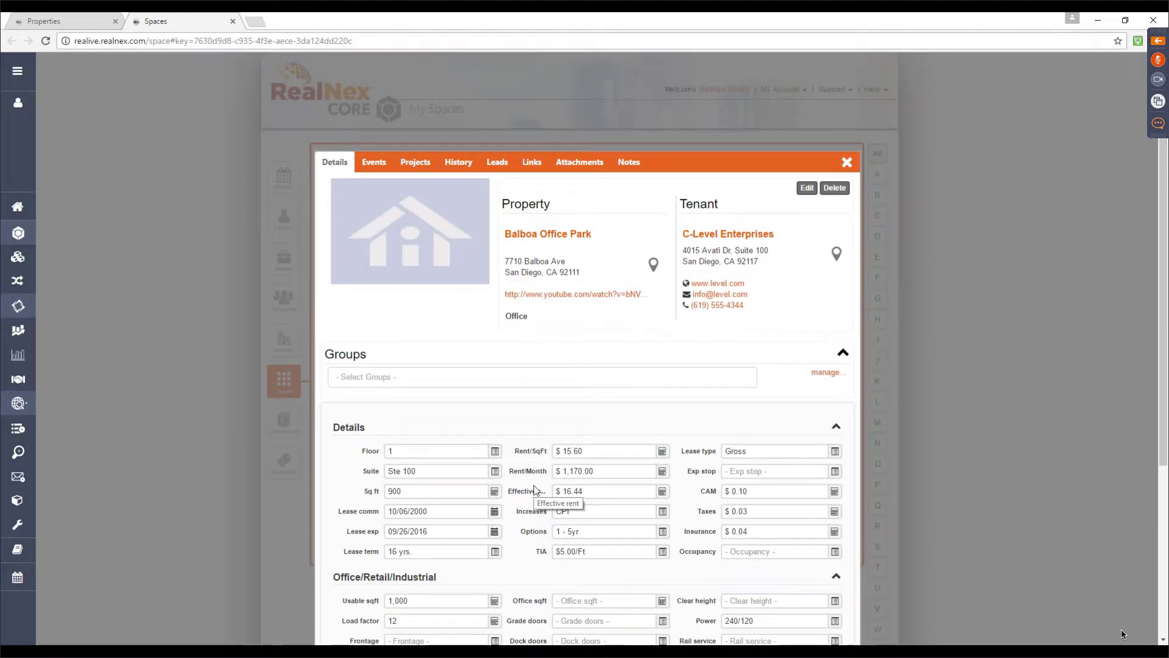
left_click(847, 163)
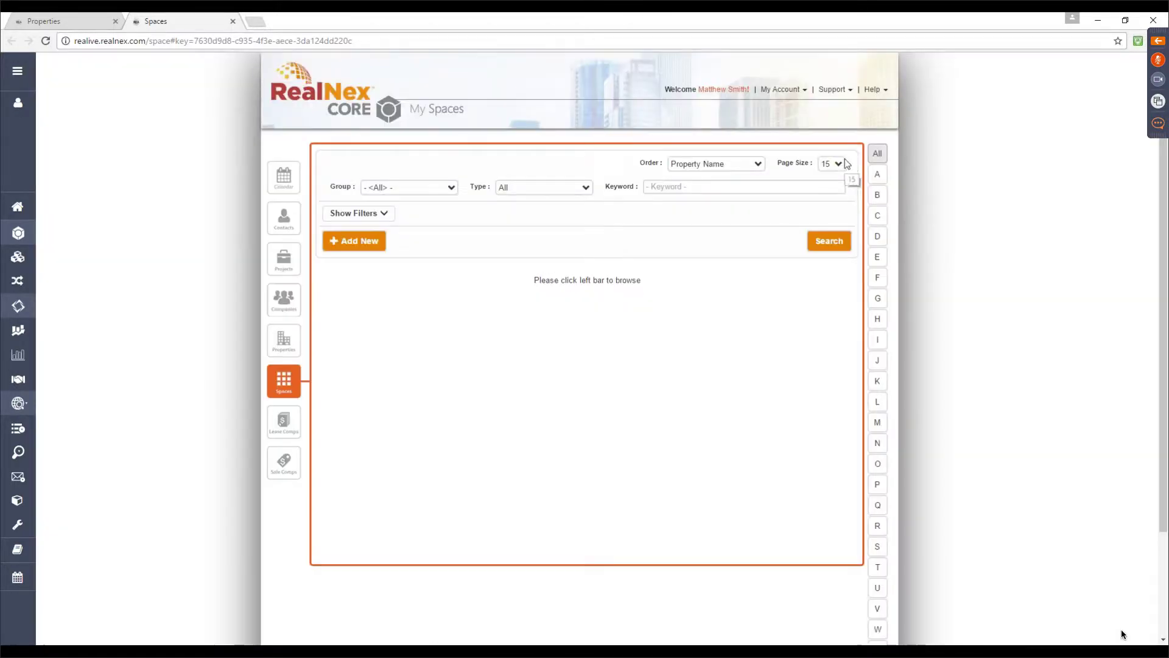
left_click(290, 257)
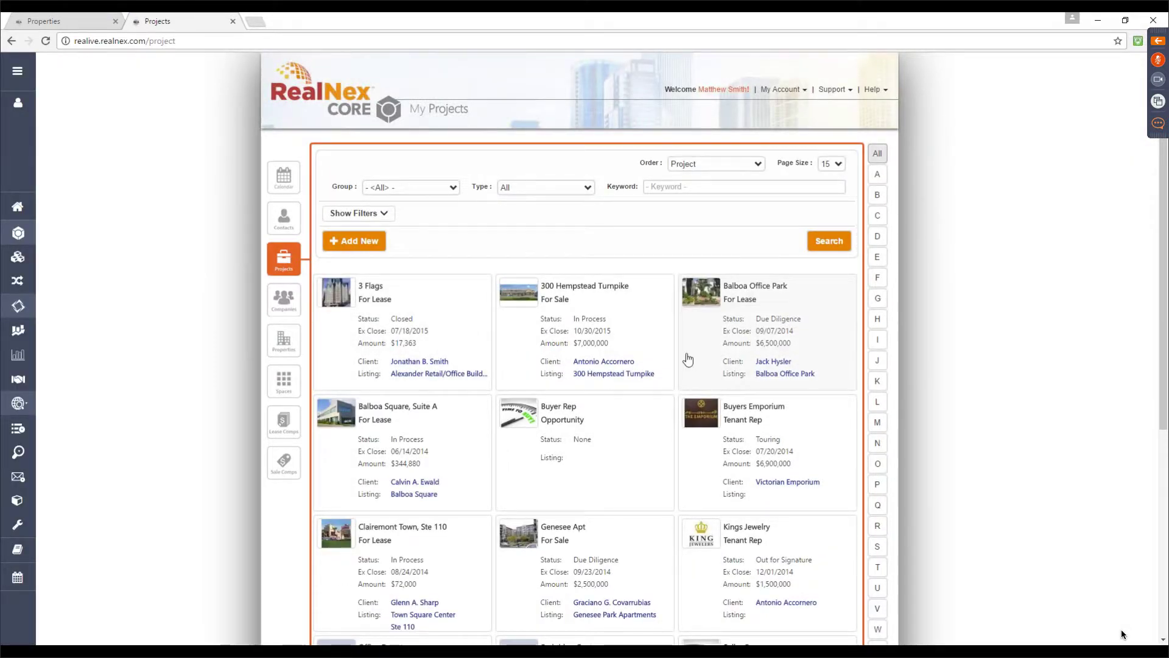
left_click(657, 305)
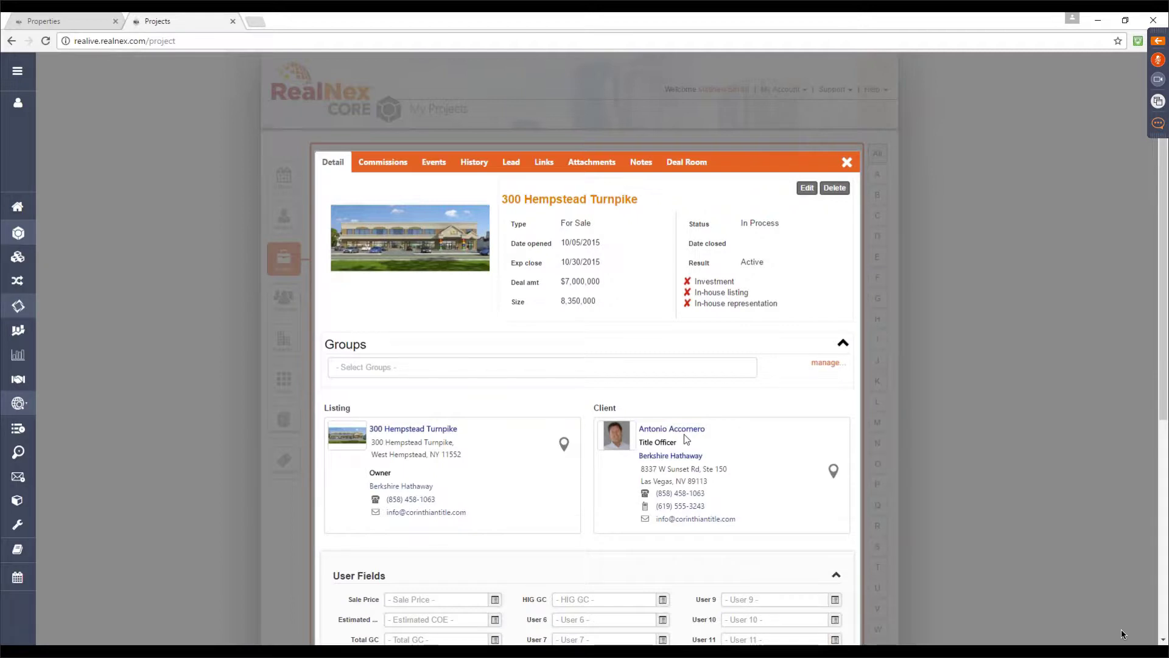
View the project's commissions, then its history of phone calls, e-mails and notes
left_click(368, 178)
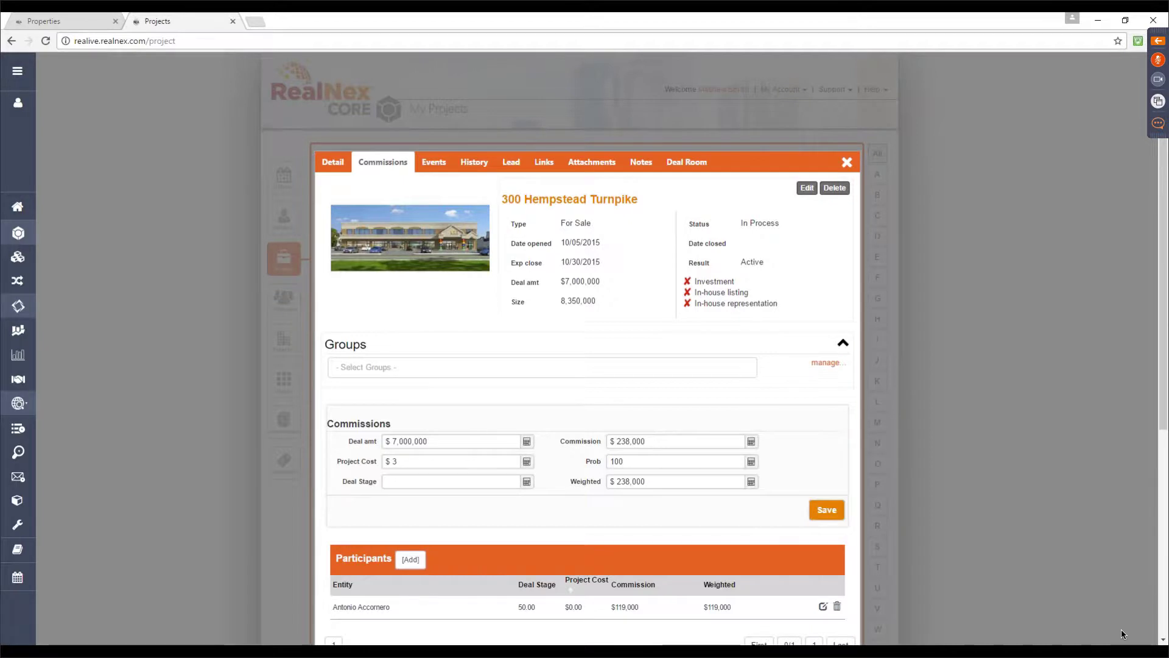
left_click(483, 164)
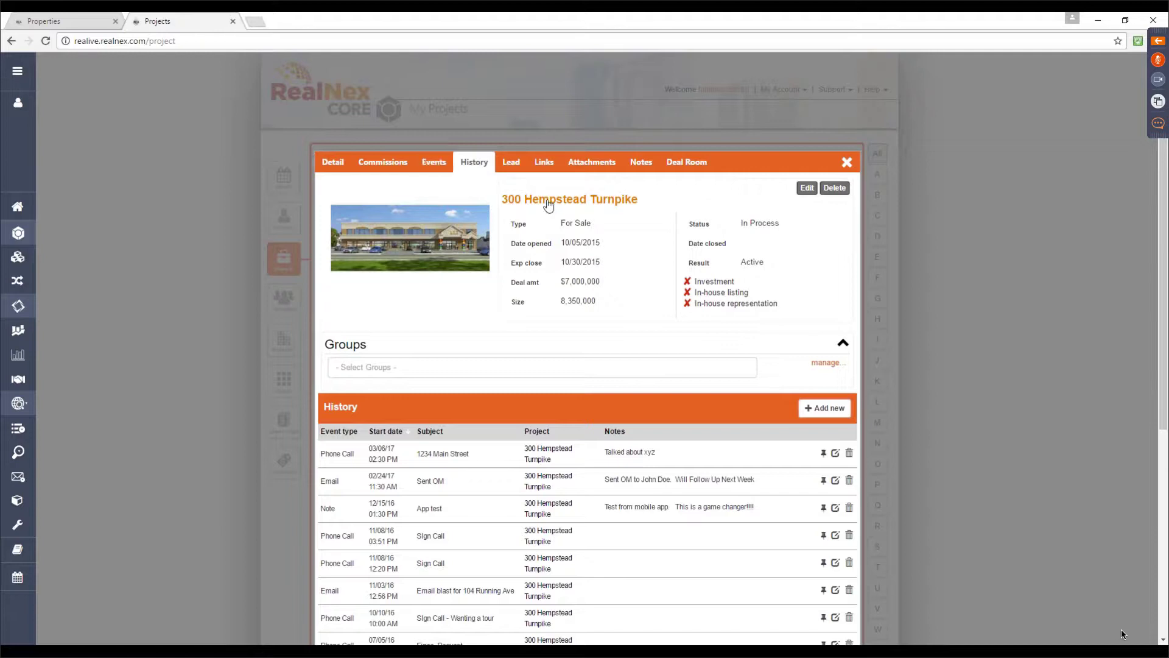
Show the Lead tab listing six For Sale leads with Touring and Offer statuses
left_click(518, 169)
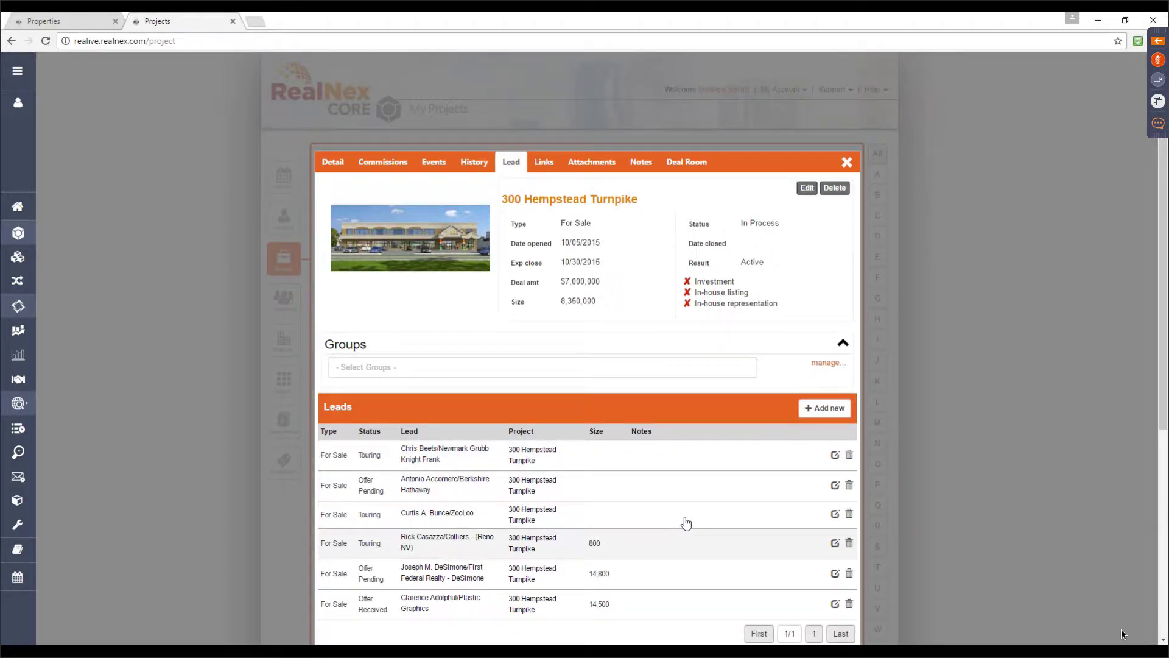
Show the Attachments tab with the Construction Bid and two clipboard images
left_click(600, 169)
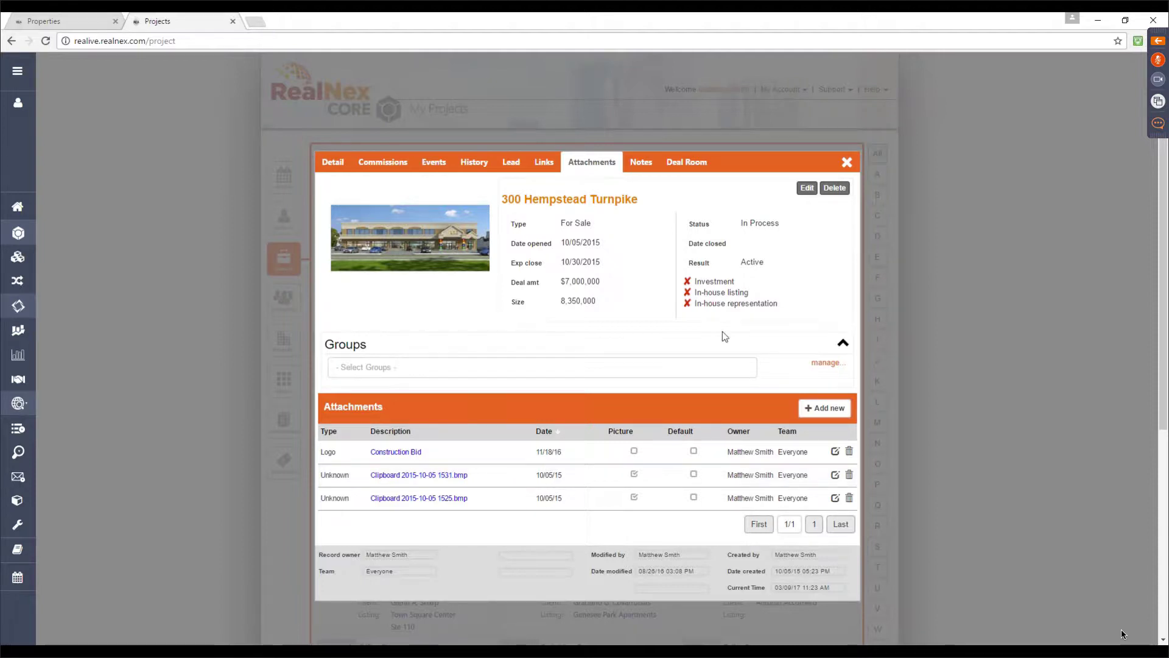
Show the Deal Room tab with participants, logons and Floor Plans, Demographics, Rent Roll views
left_click(696, 162)
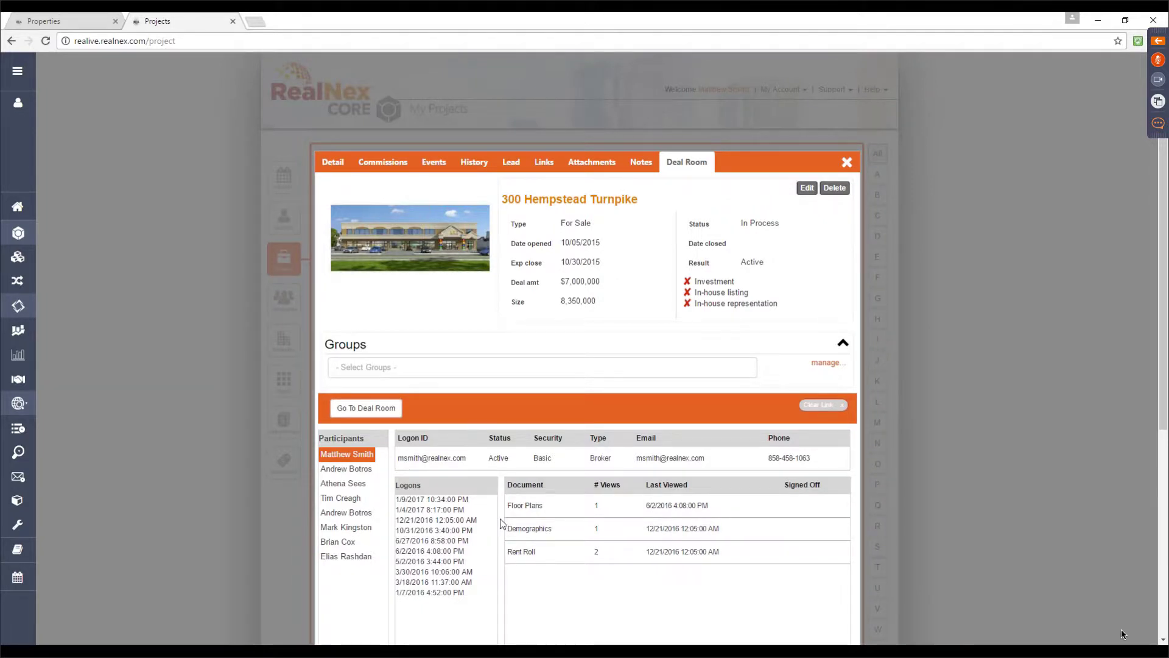
left_click(375, 414)
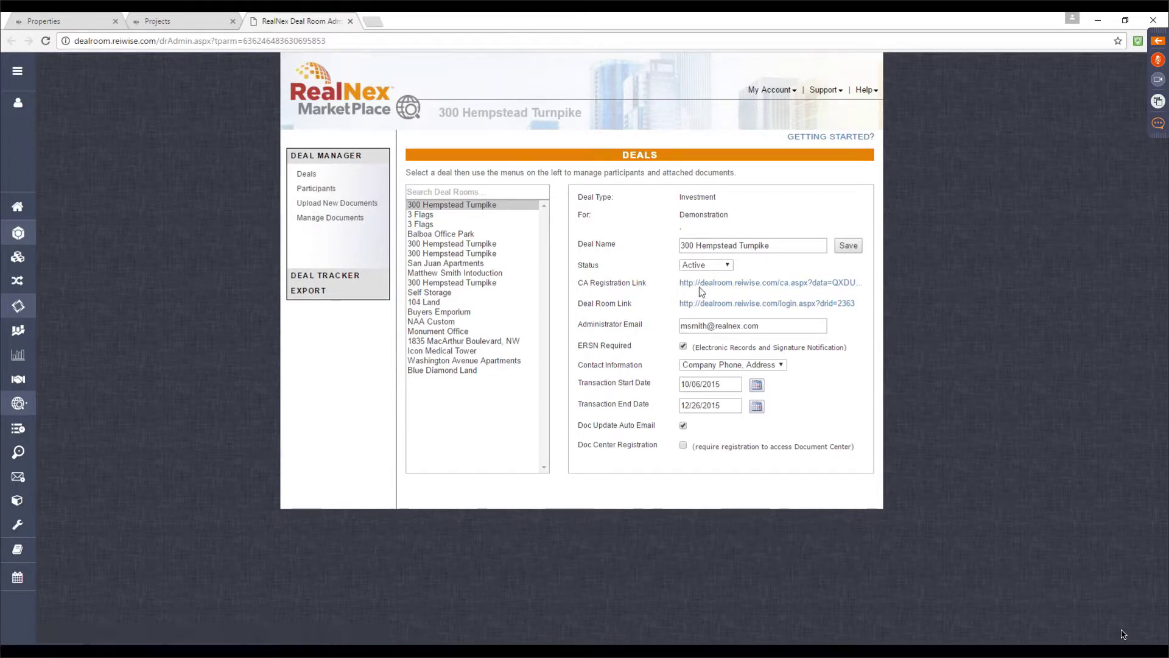
Open the deal's CA registration page, copy its web address, and begin Deal Room registration
left_click(760, 284)
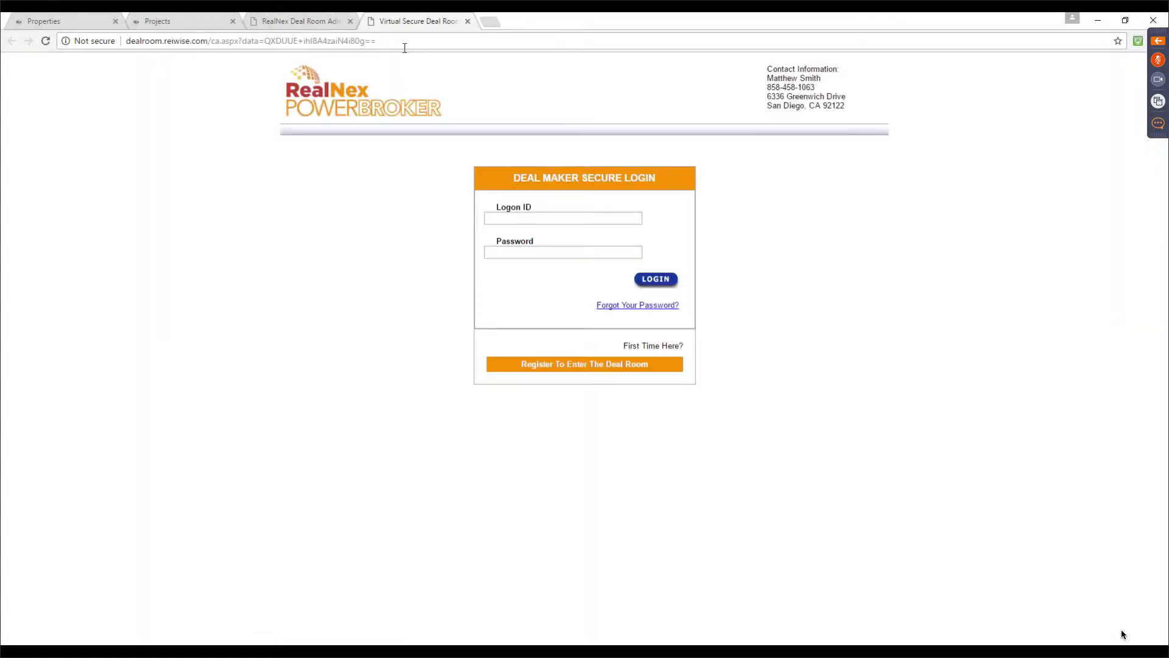
left_click_drag(389, 43, 115, 51)
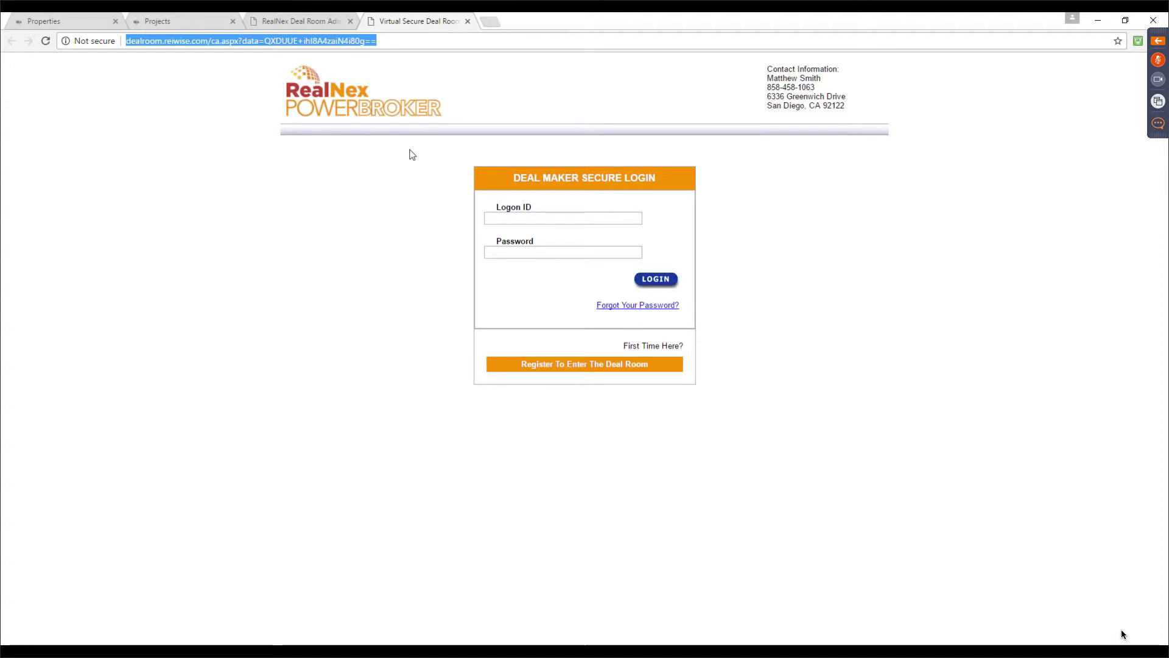
left_click(552, 365)
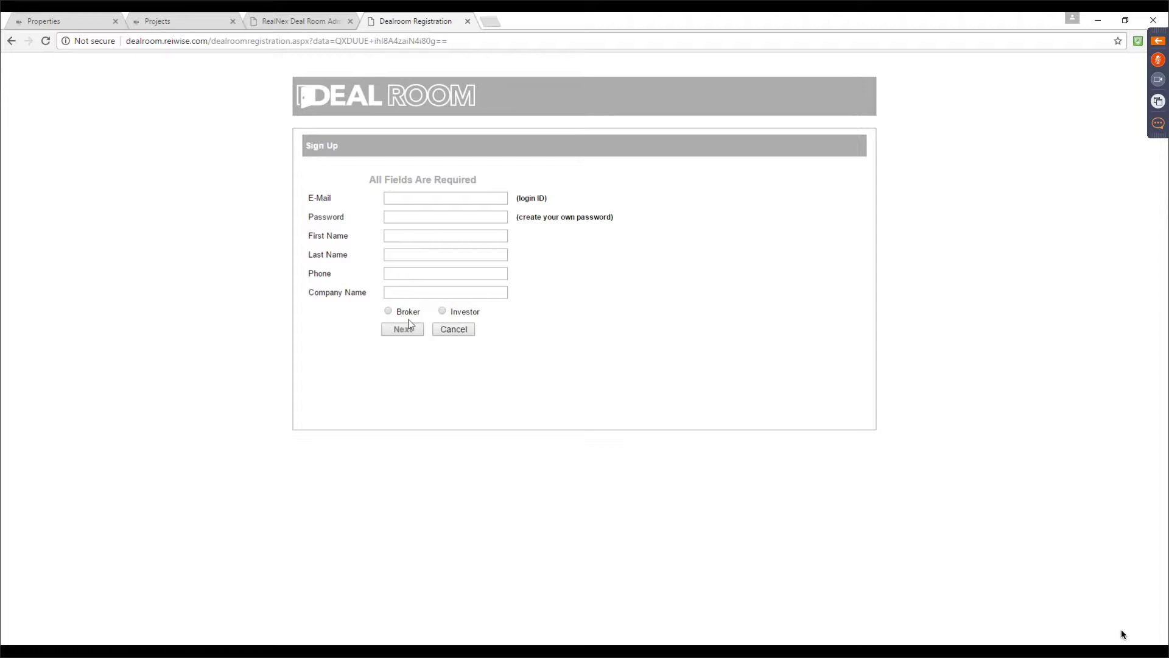
Enter the new user's login e-mail from the suggestion and type the account password
left_click(402, 198)
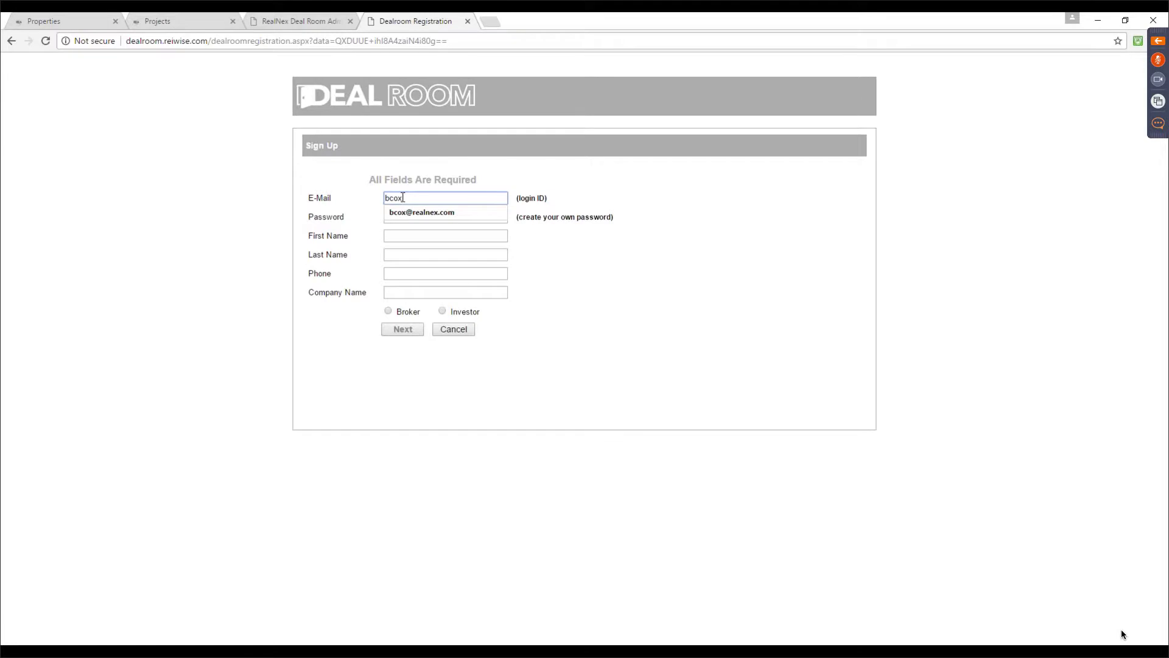
key("Down")
key("Return")
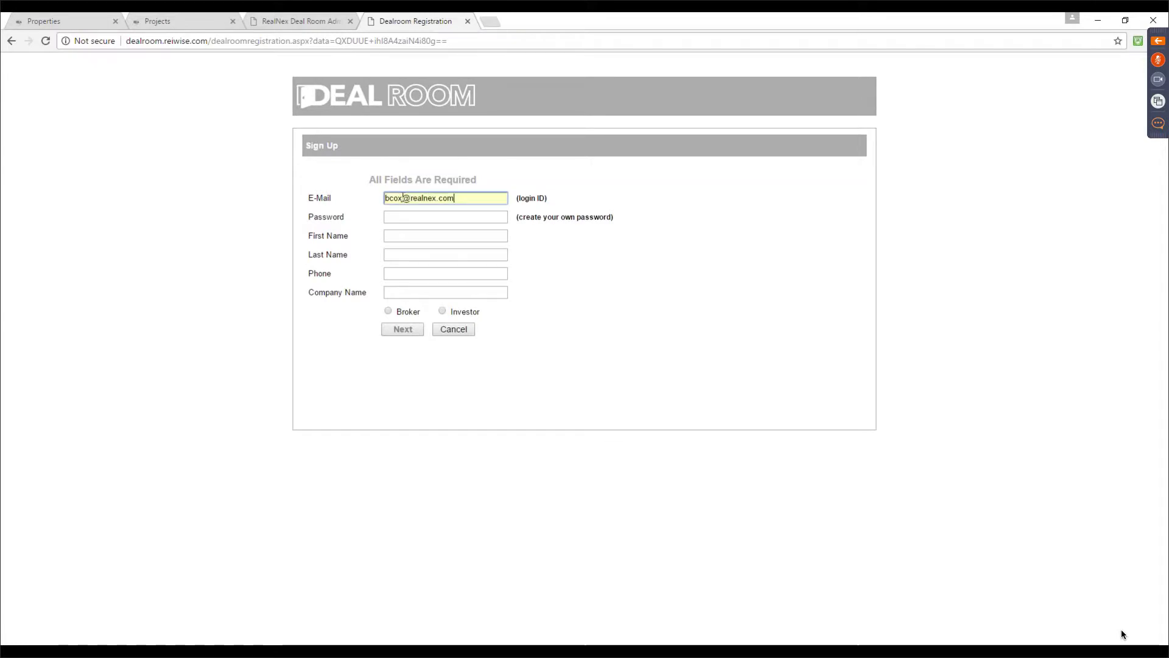
key("Tab")
key("Tab")
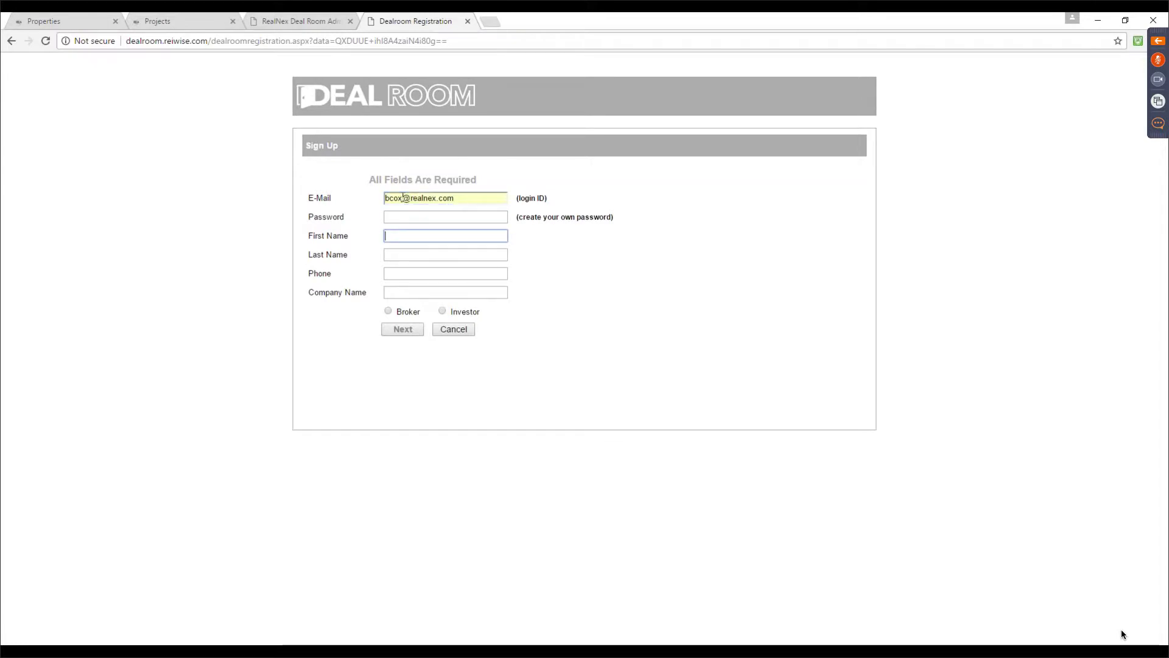
key("shift+Tab")
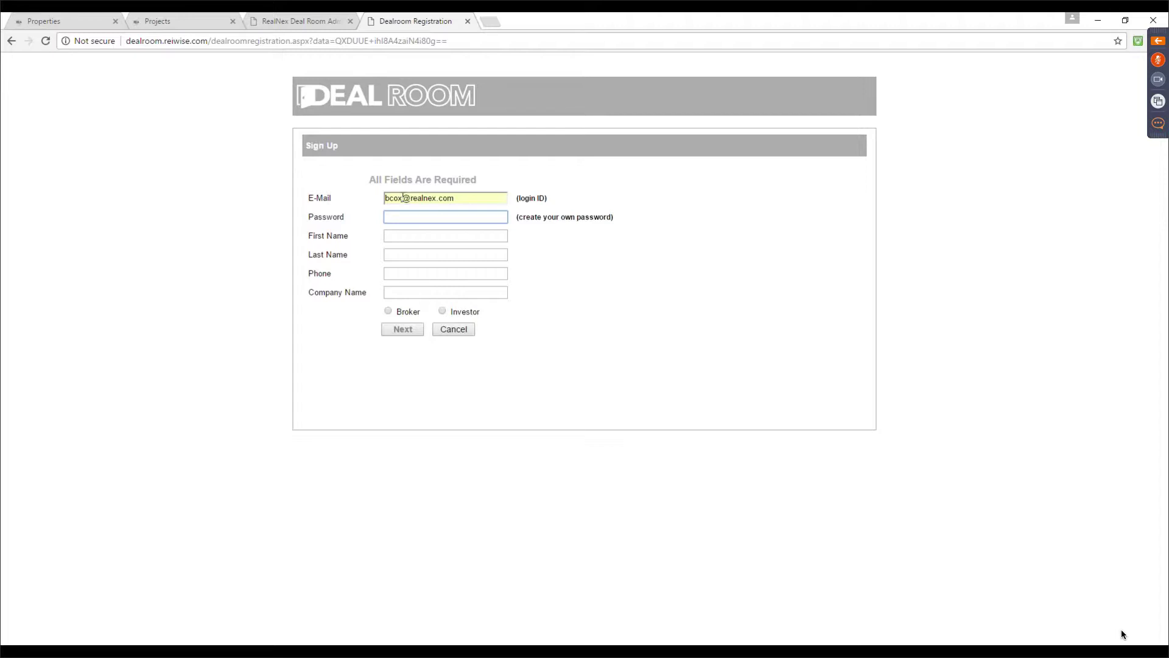
type("••••••••••")
Fill in first name, last name and phone, choose company RealNex and role Broker, and submit
left_click(439, 239)
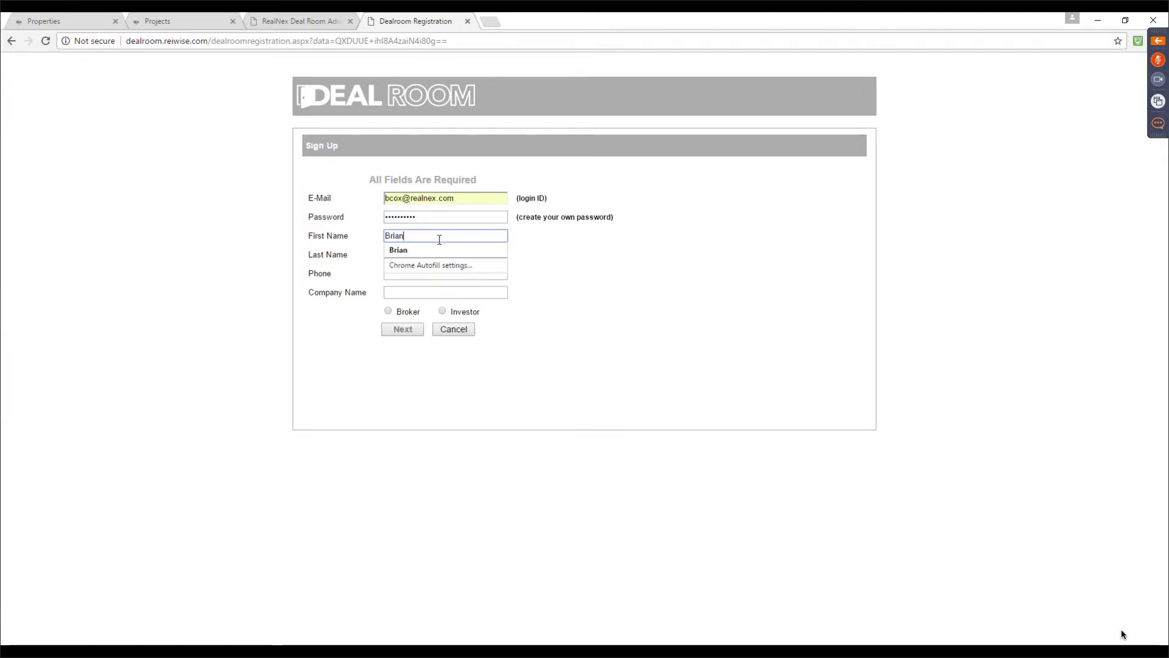
key("Tab")
key("Tab")
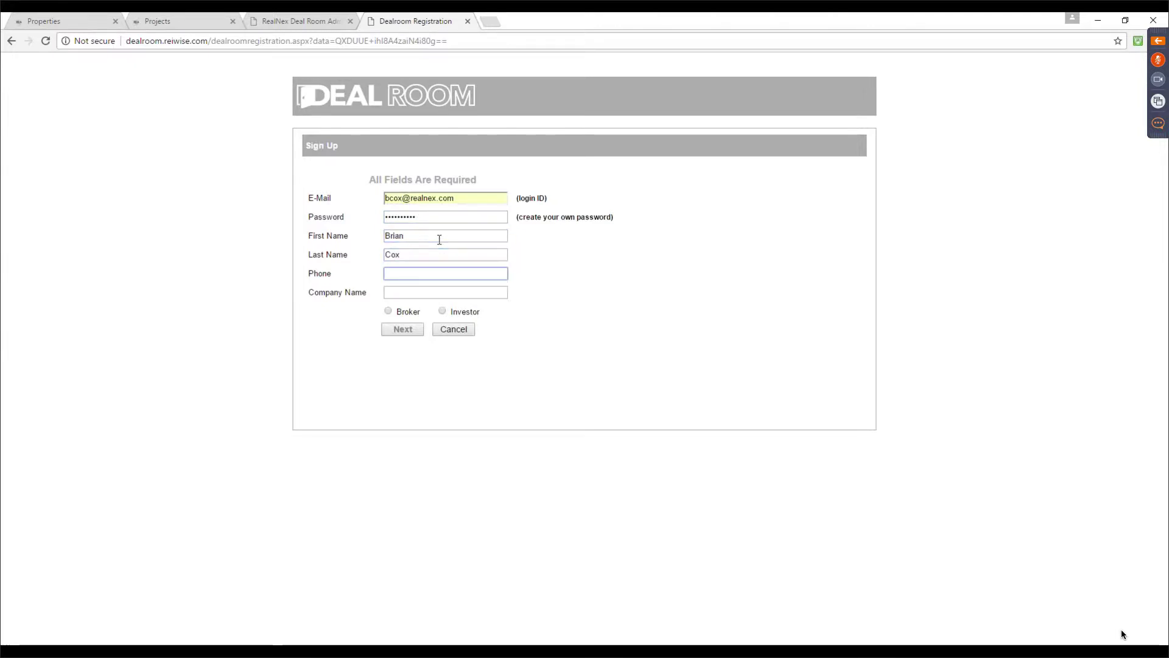
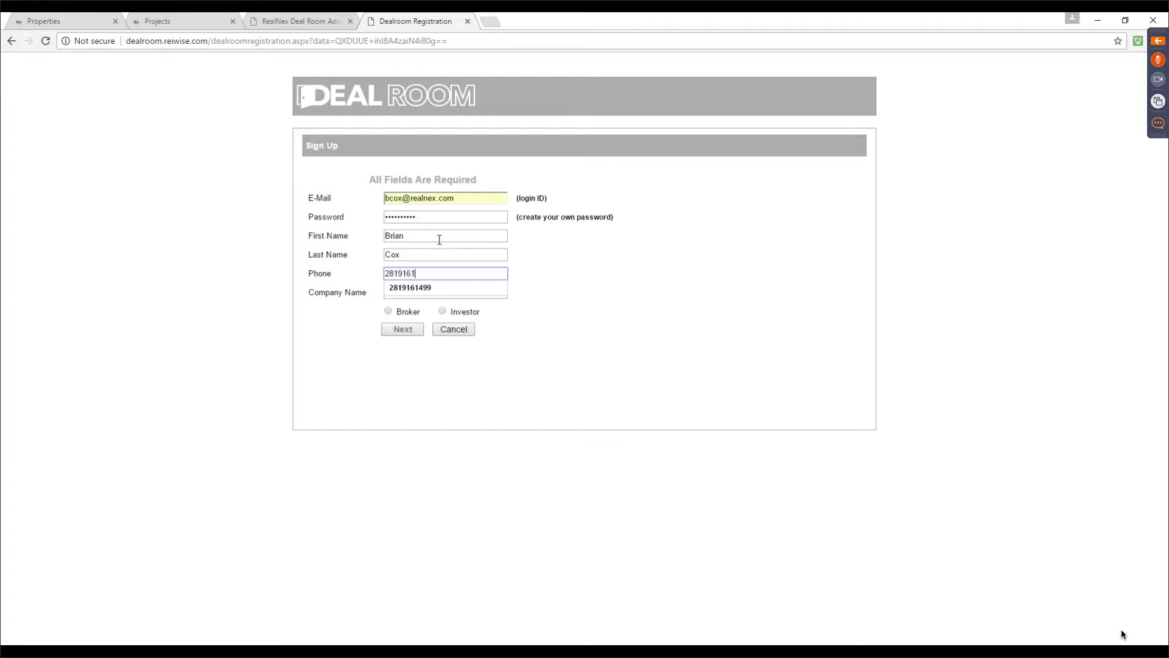
key("Tab")
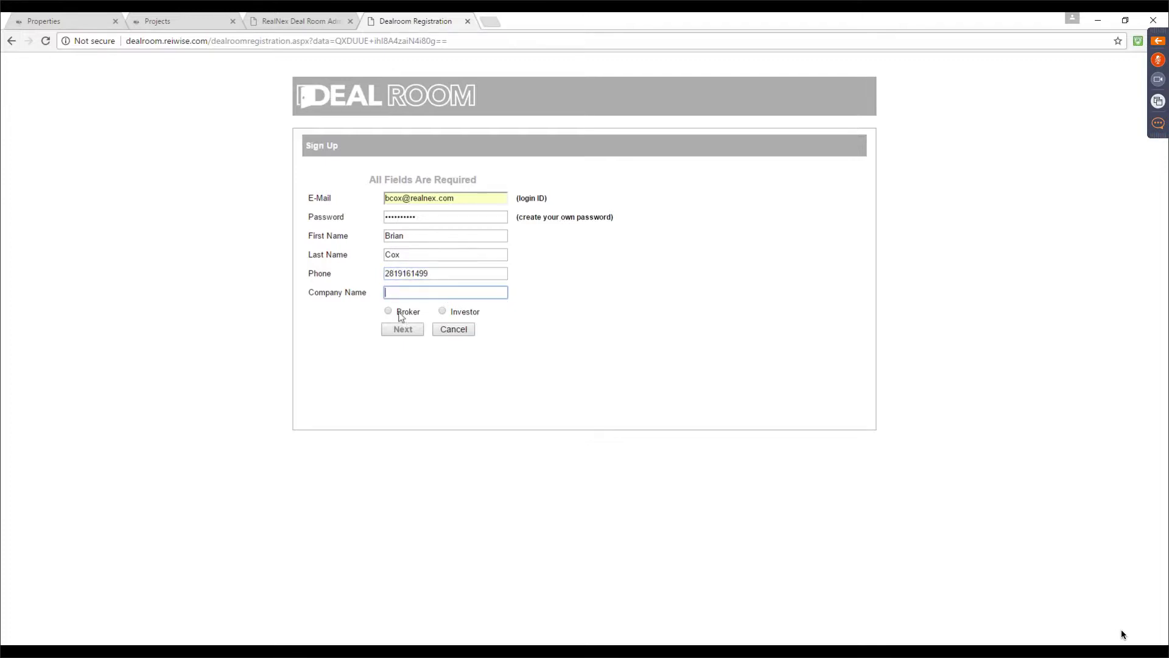
left_click(388, 311)
left_click(395, 299)
type("Realn")
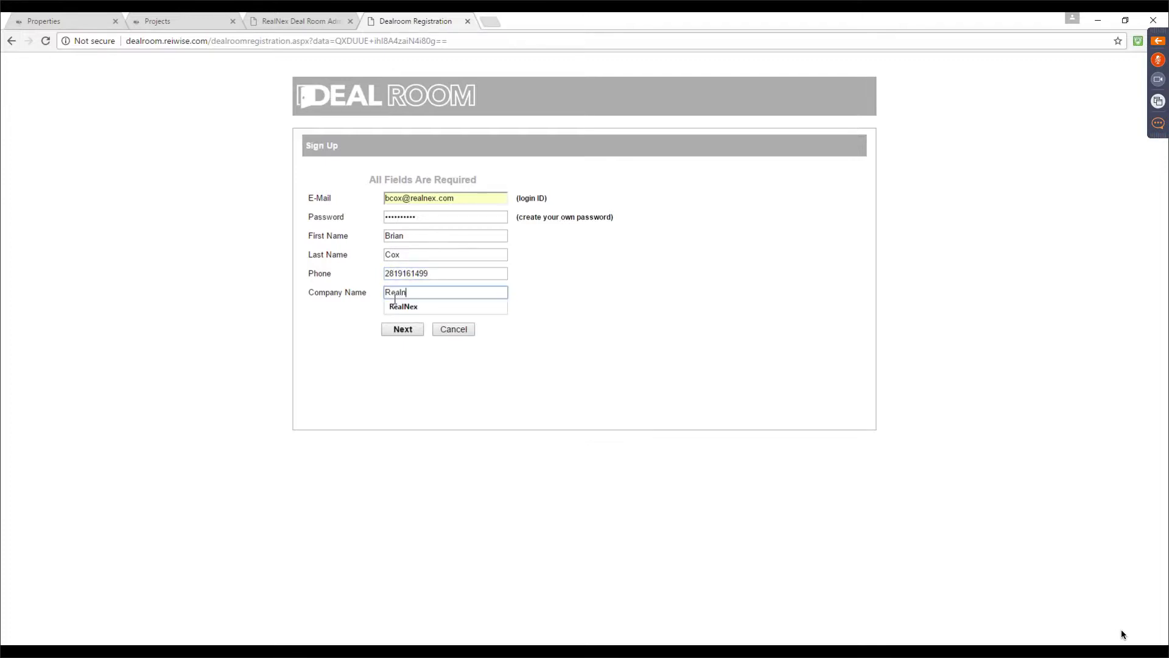
left_click(403, 306)
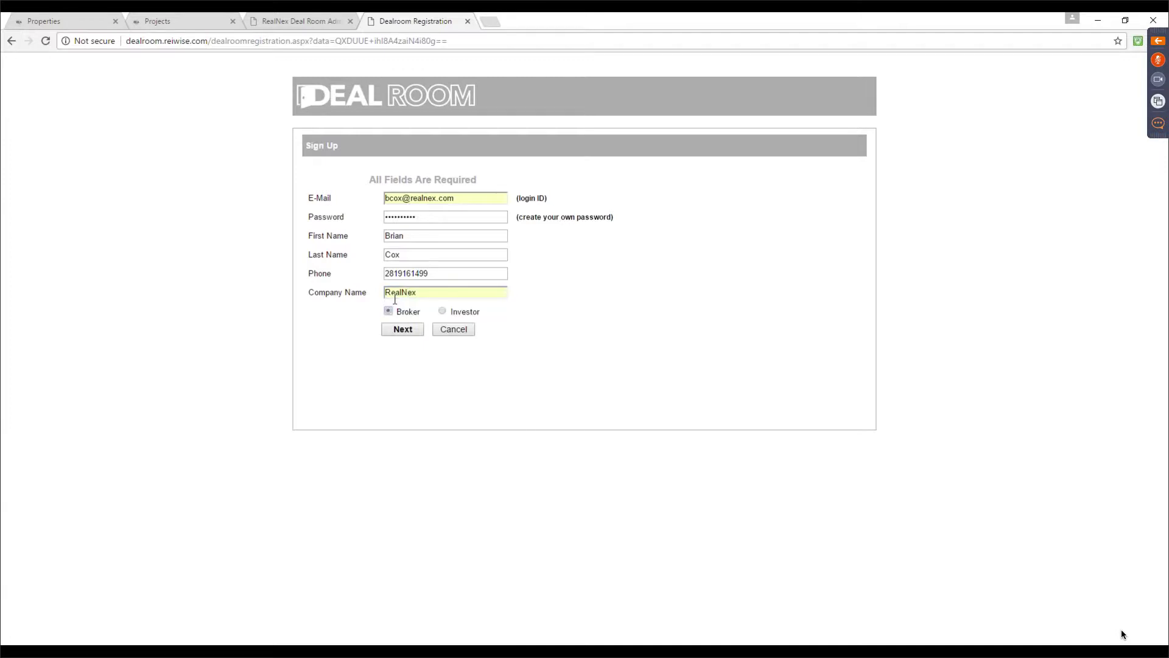
left_click(407, 329)
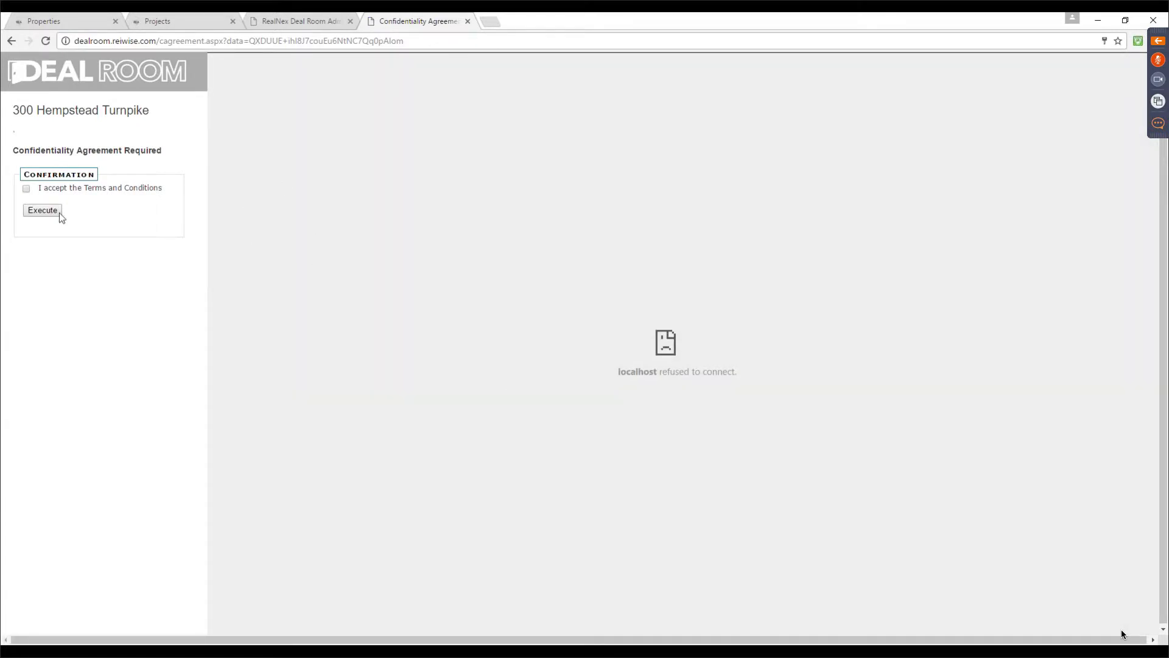
Accept the Terms and Conditions, execute the Confidentiality Agreement, and close that page
left_click(27, 189)
left_click(47, 203)
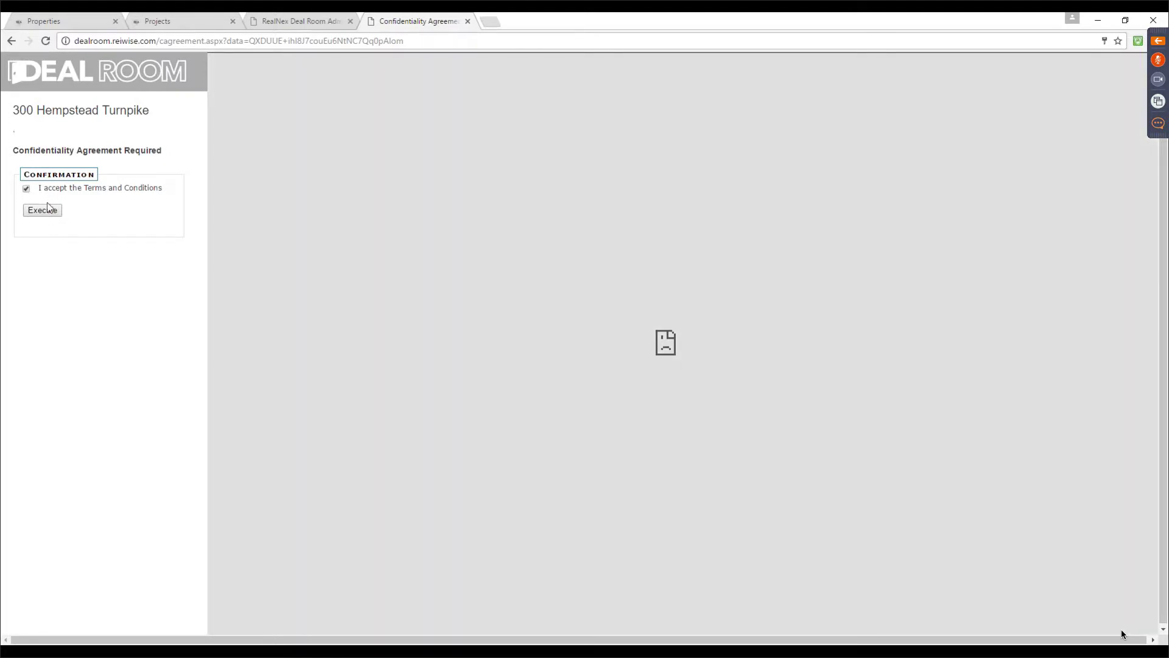
left_click(468, 20)
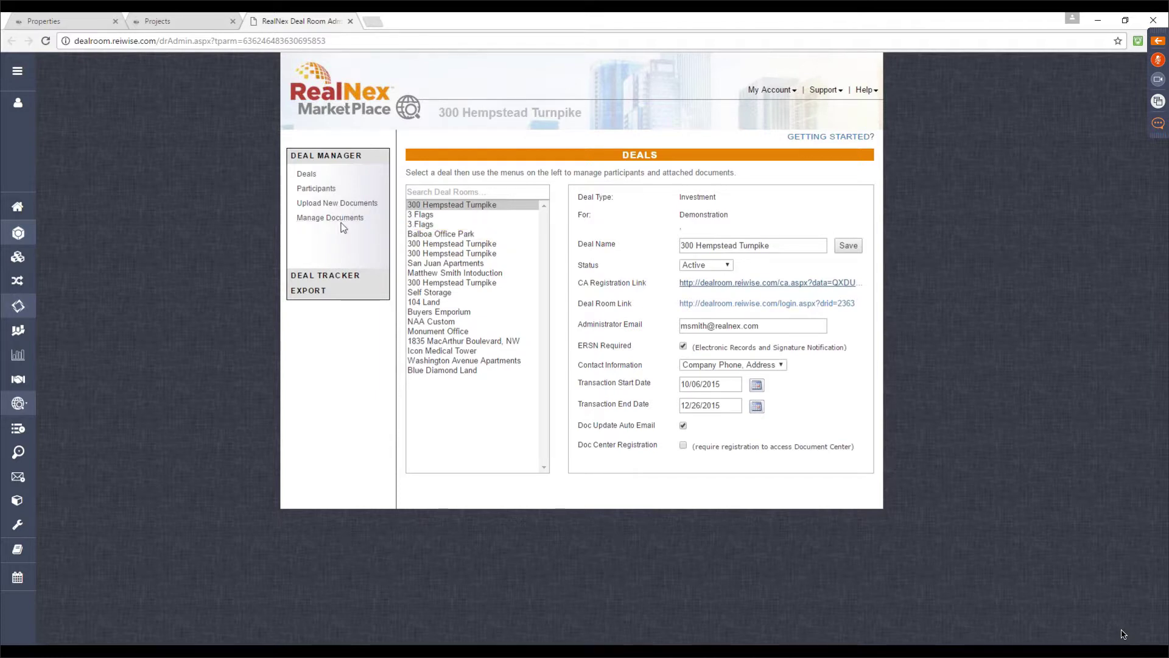
Review the Floor Plans document's security level options, leave it at Basic, and view the participant list
left_click(340, 207)
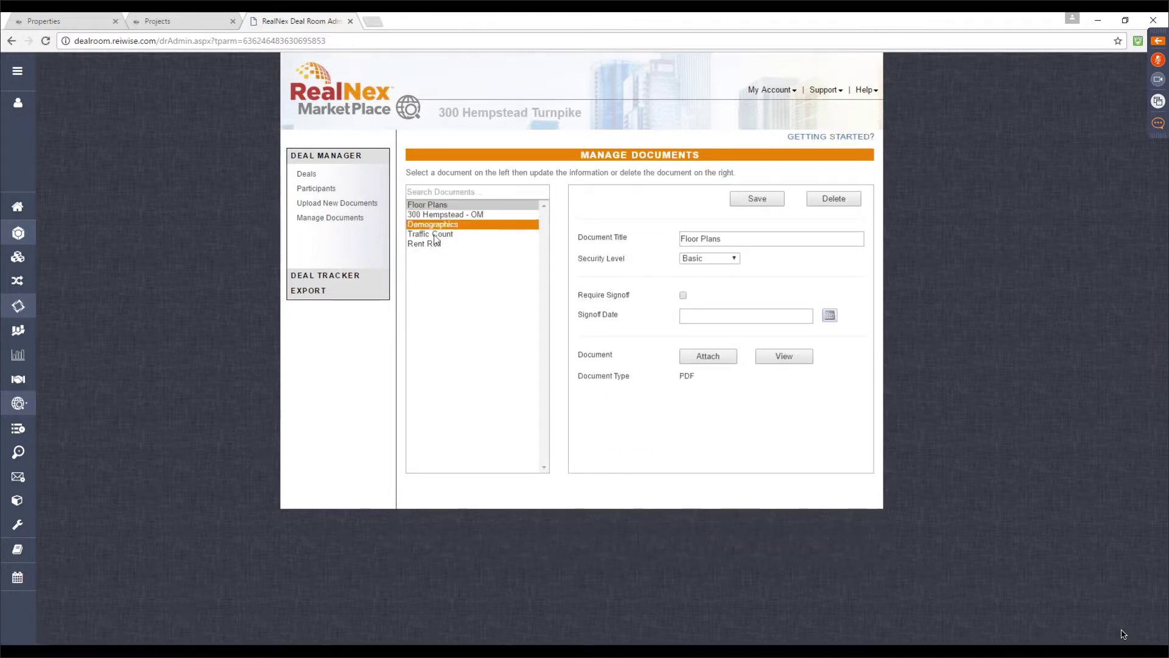
left_click(735, 258)
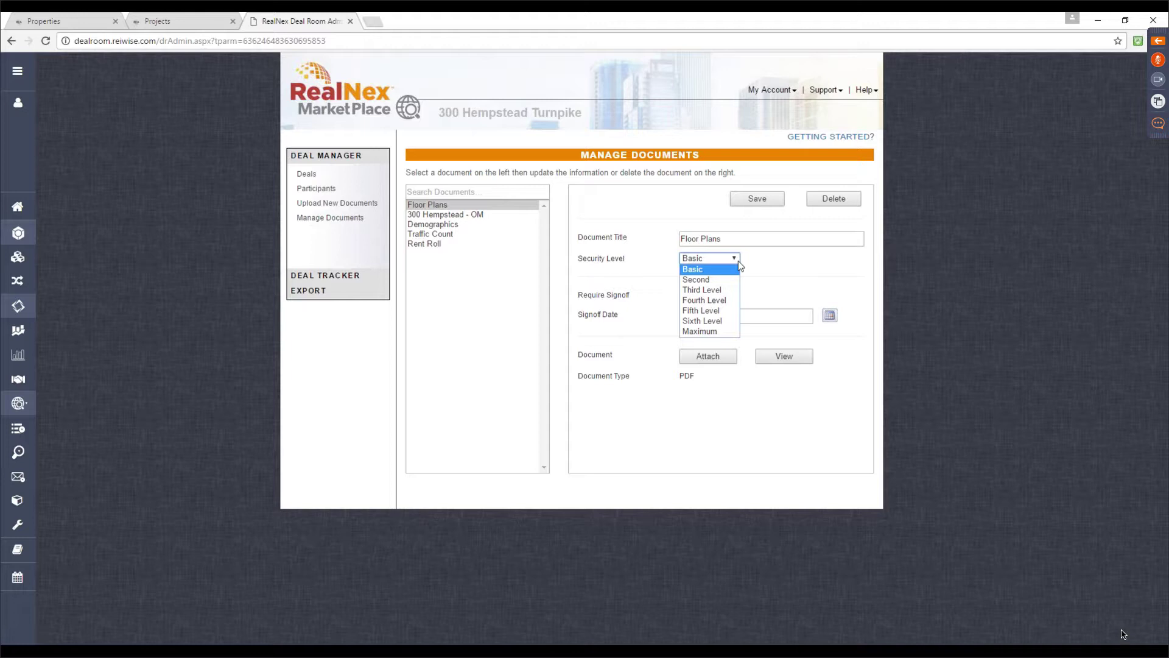
left_click(738, 260)
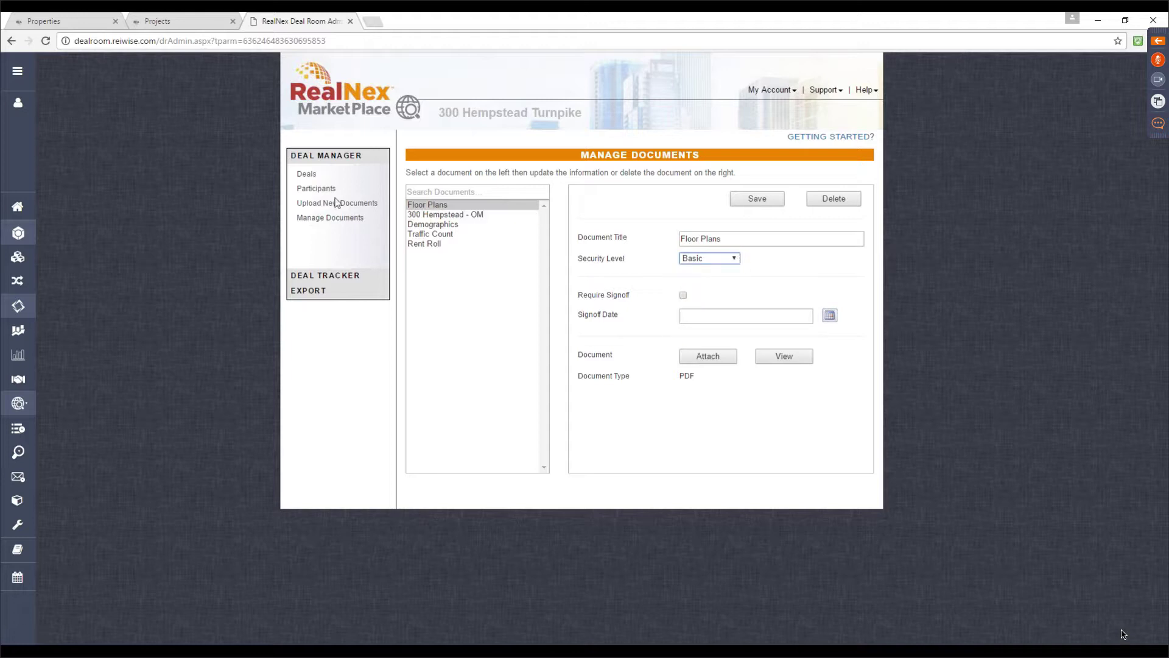
left_click(317, 190)
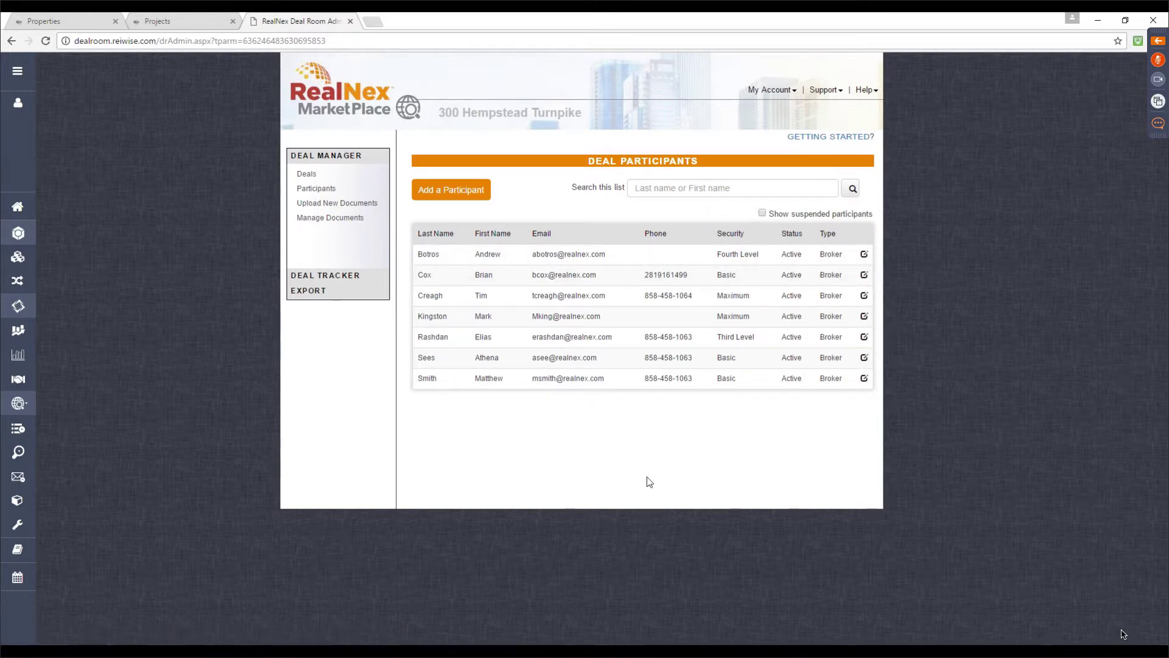
Review the new broker's security options, keep Basic, and cancel his details without changes
left_click(630, 299)
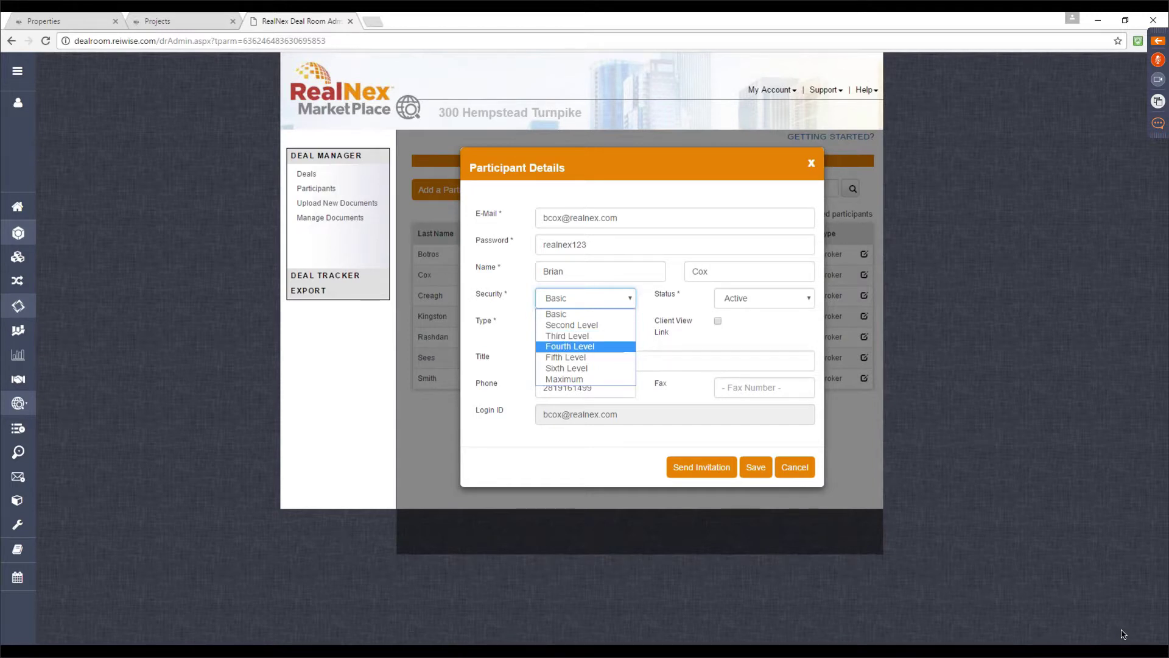
left_click(817, 473)
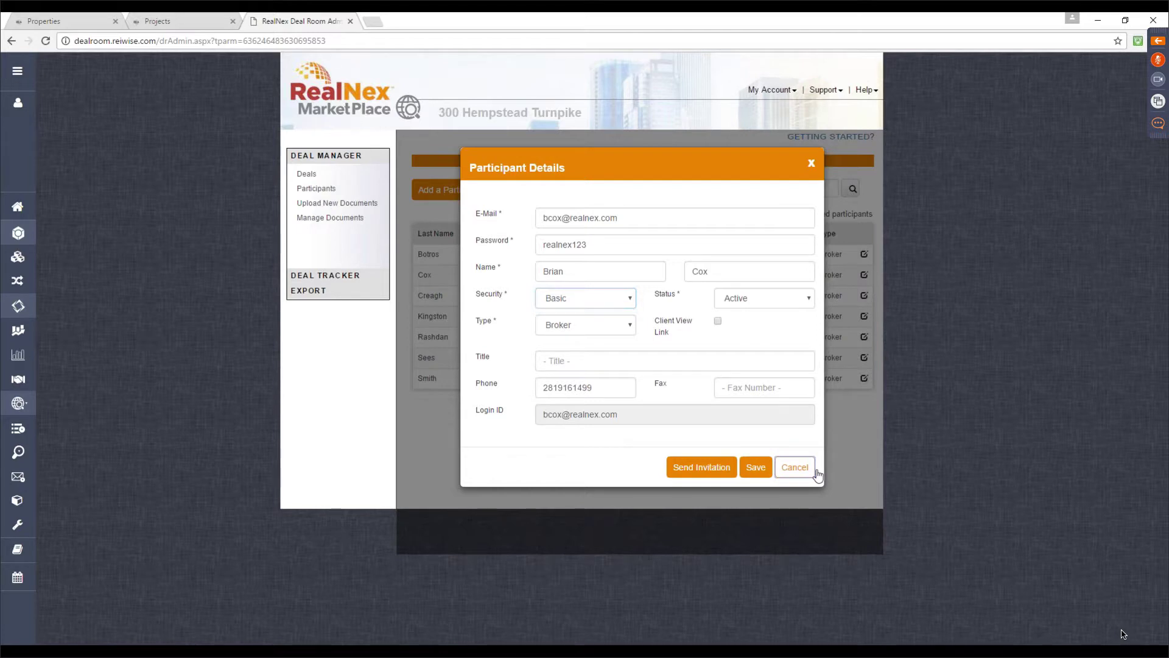
left_click(814, 469)
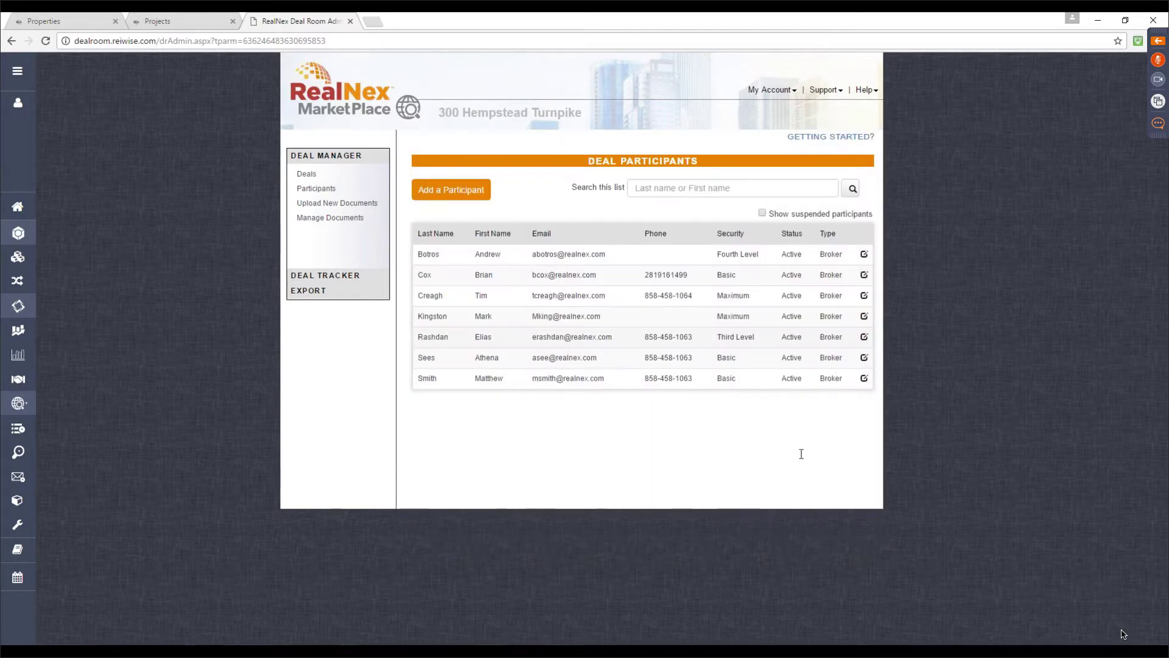
left_click(351, 275)
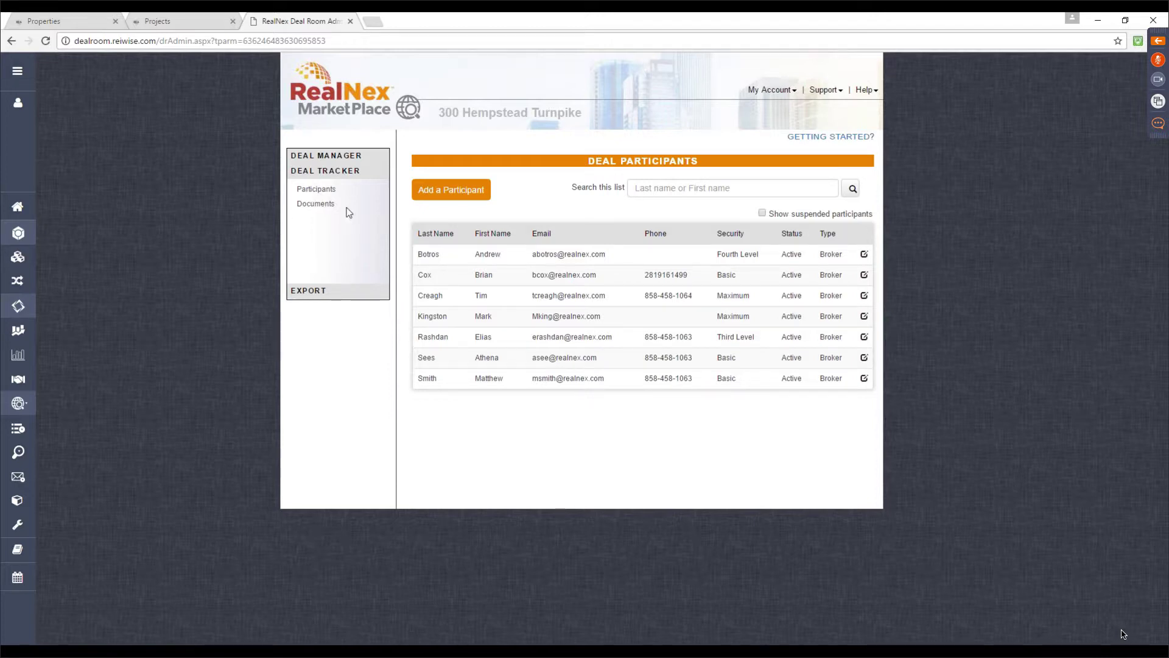
Check one participant's logon history and viewed documents in Deal Tracker, then return to My RealNex home
left_click(317, 190)
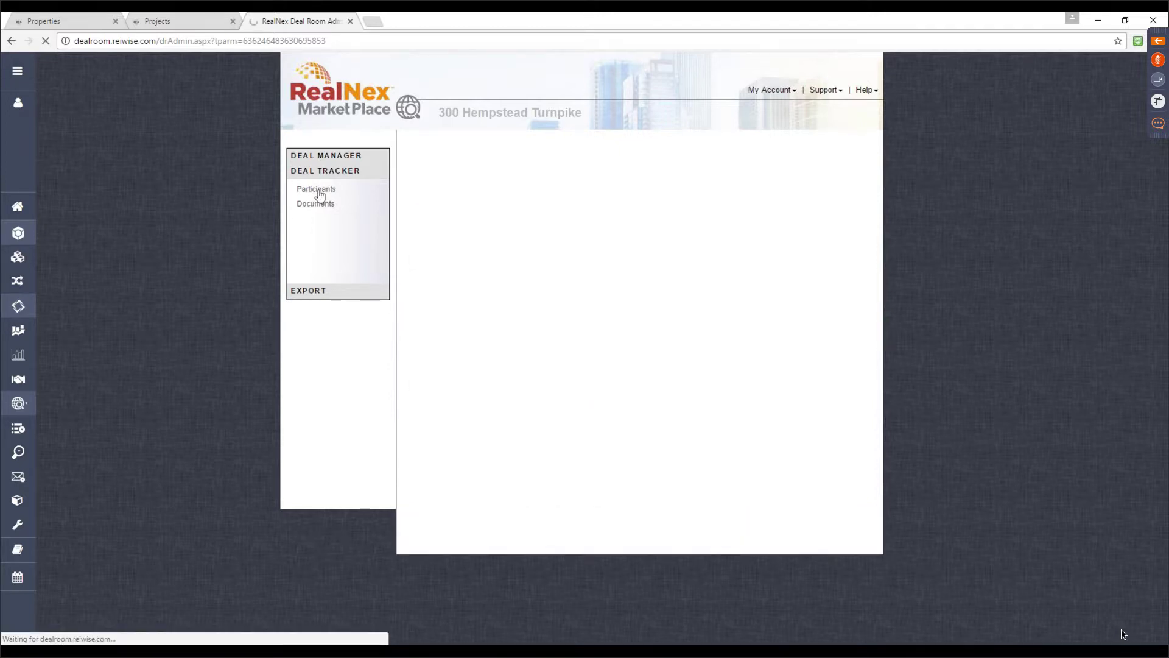
left_click(448, 219)
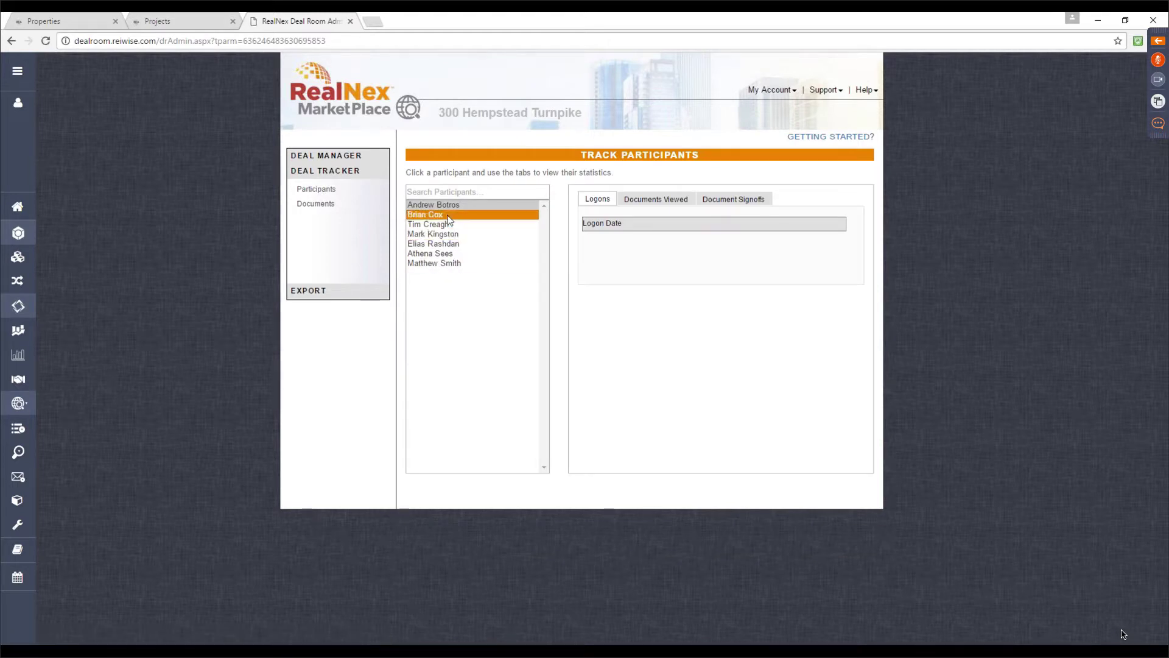
left_click(458, 263)
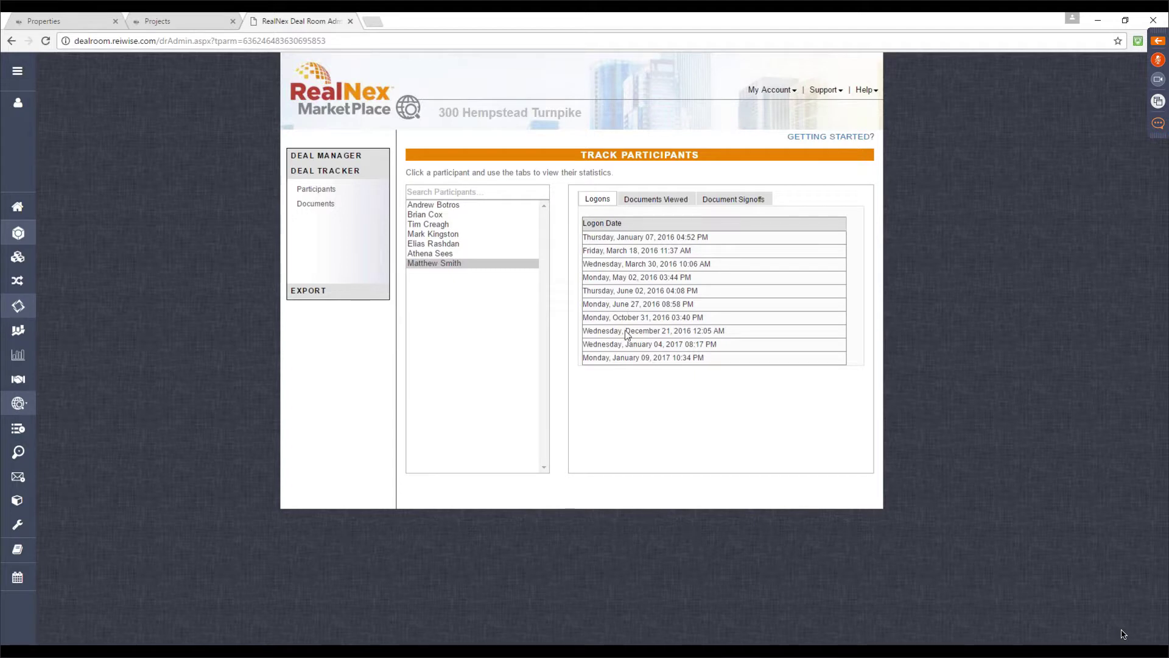
left_click(647, 196)
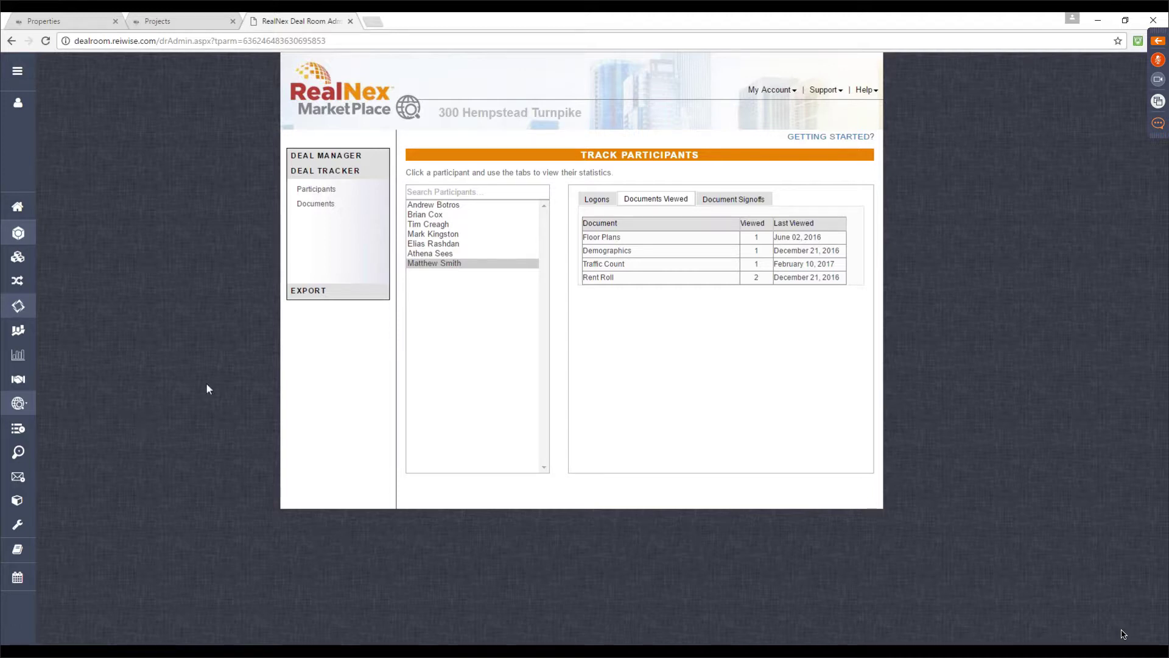
left_click(18, 208)
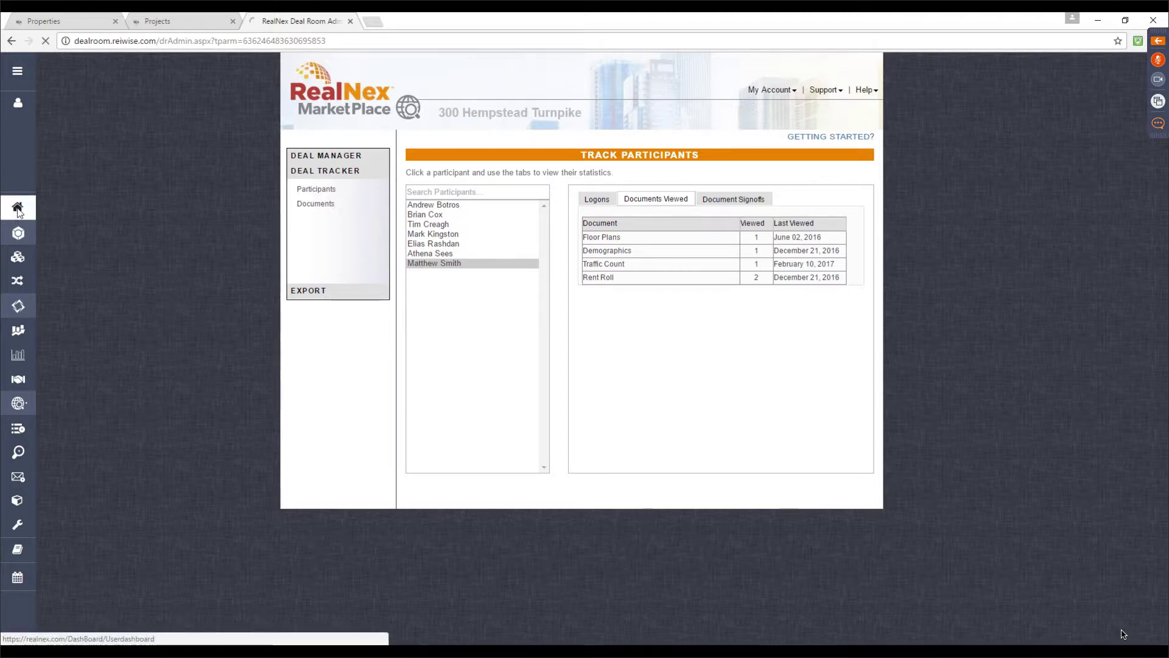
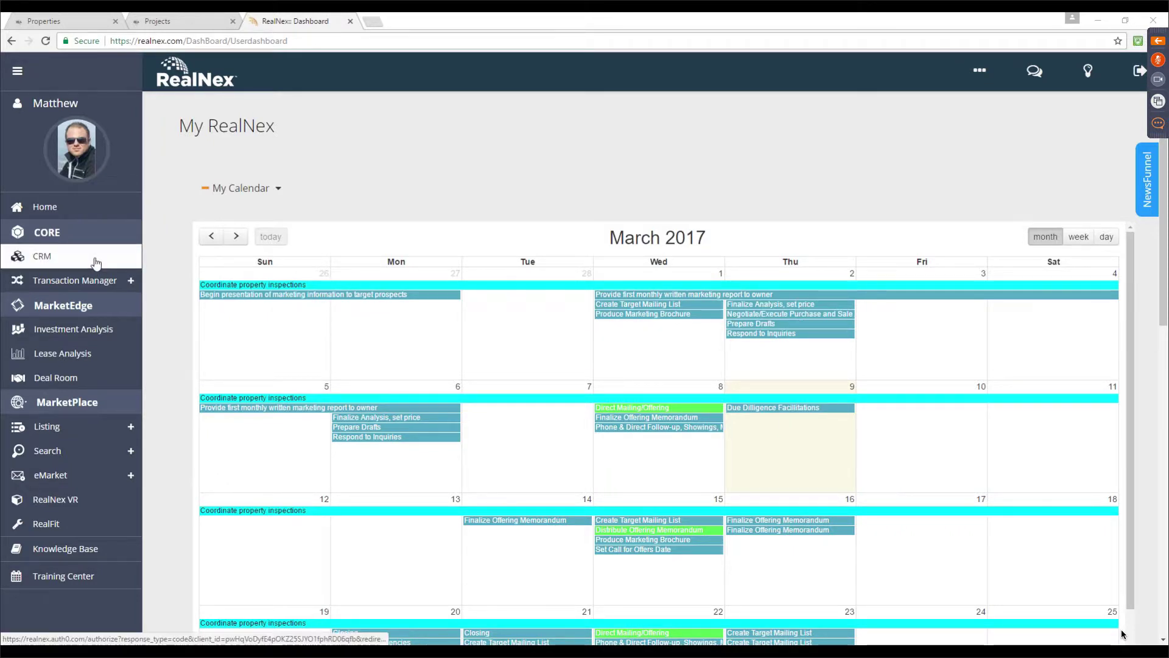
Close the Dashboard and Projects tabs and open the MarketEdge investment analysis property list
left_click(351, 22)
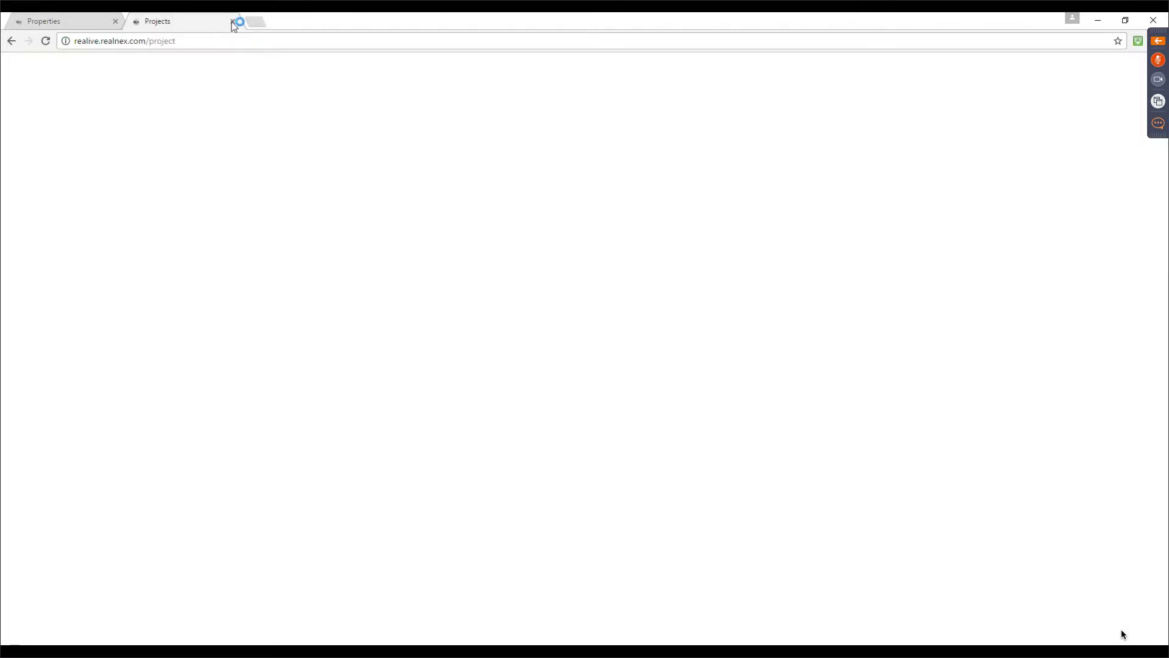
left_click(233, 23)
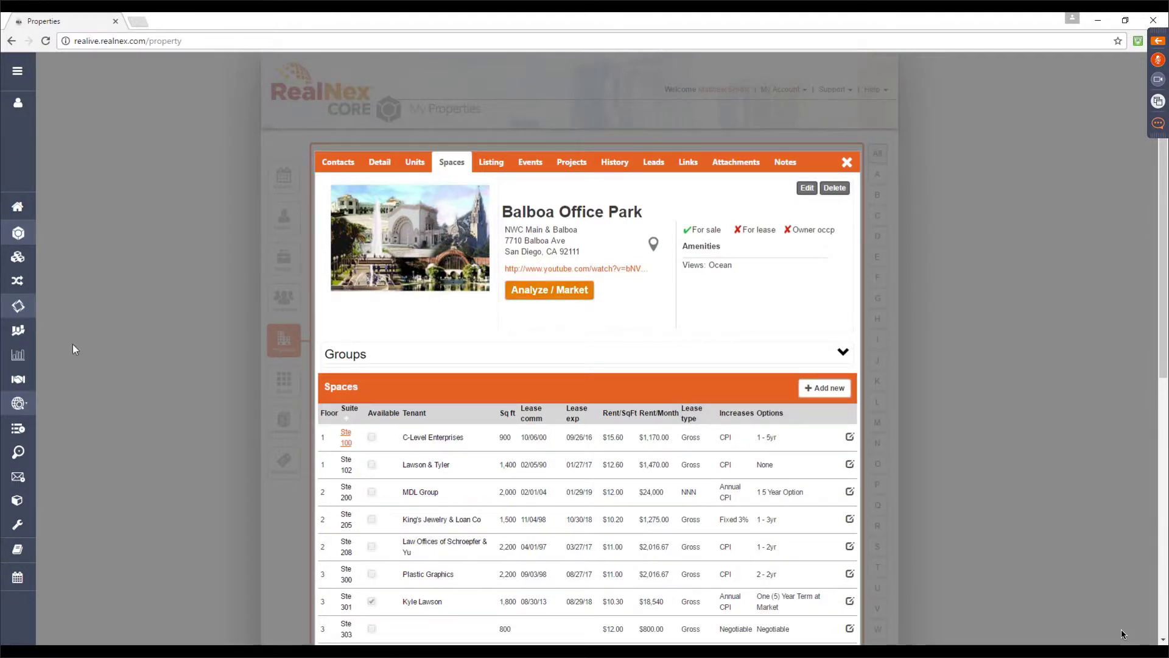
left_click(19, 332)
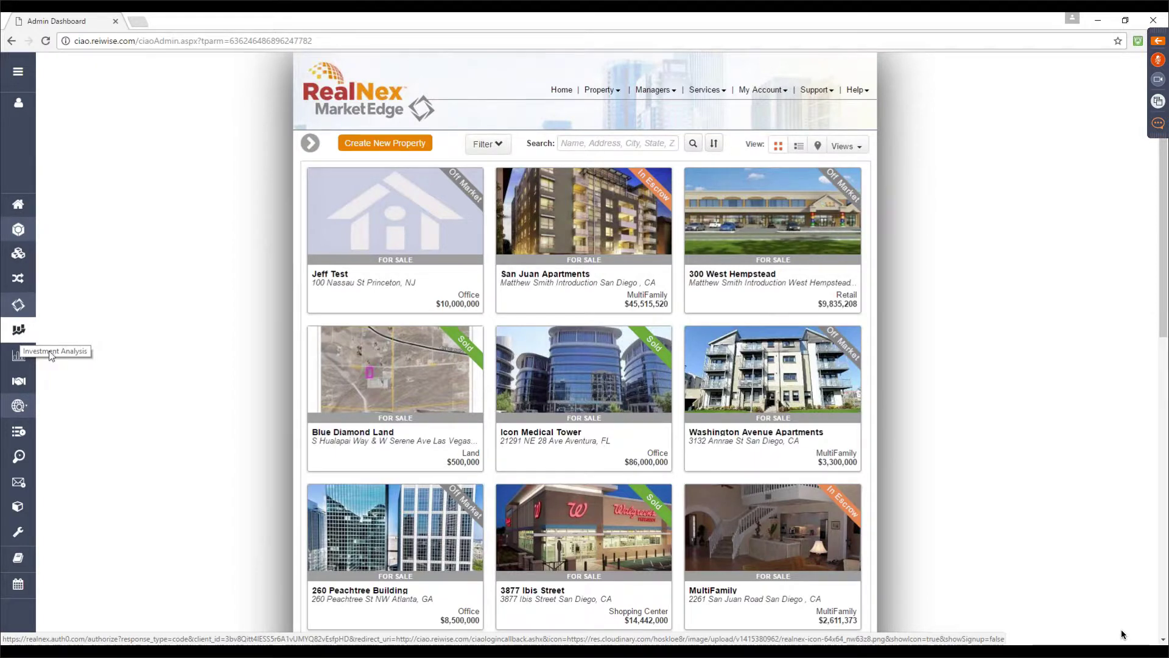
Open the San Juan Apartments analysis from its property card's Analysis icon
mouse_move(444, 492)
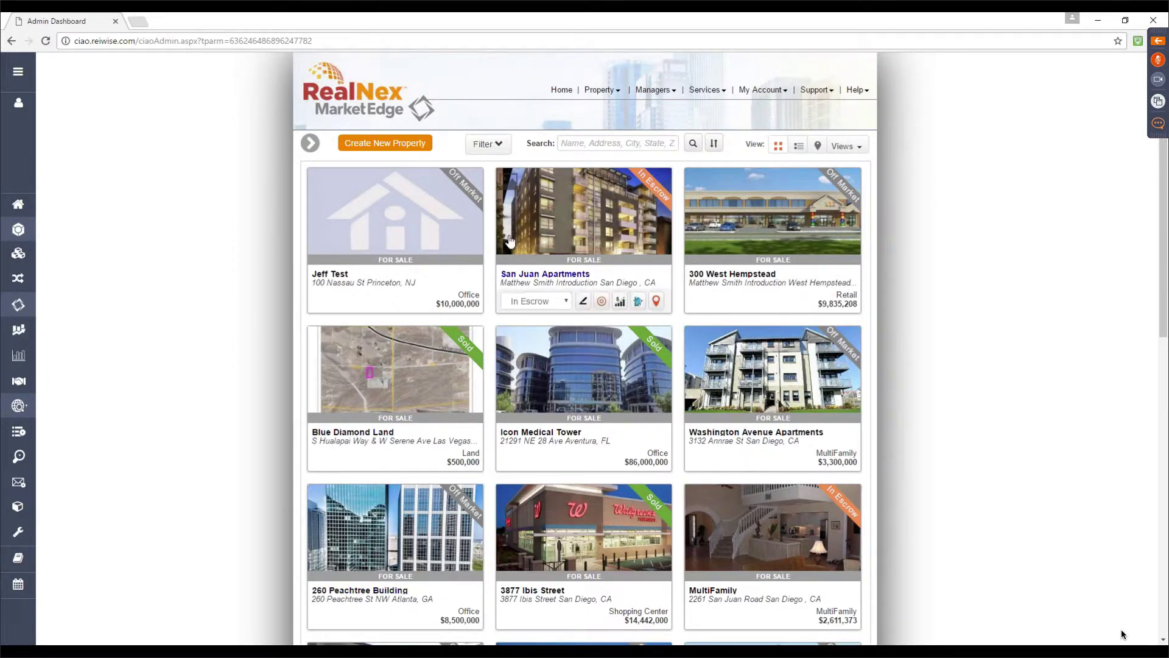
mouse_move(737, 255)
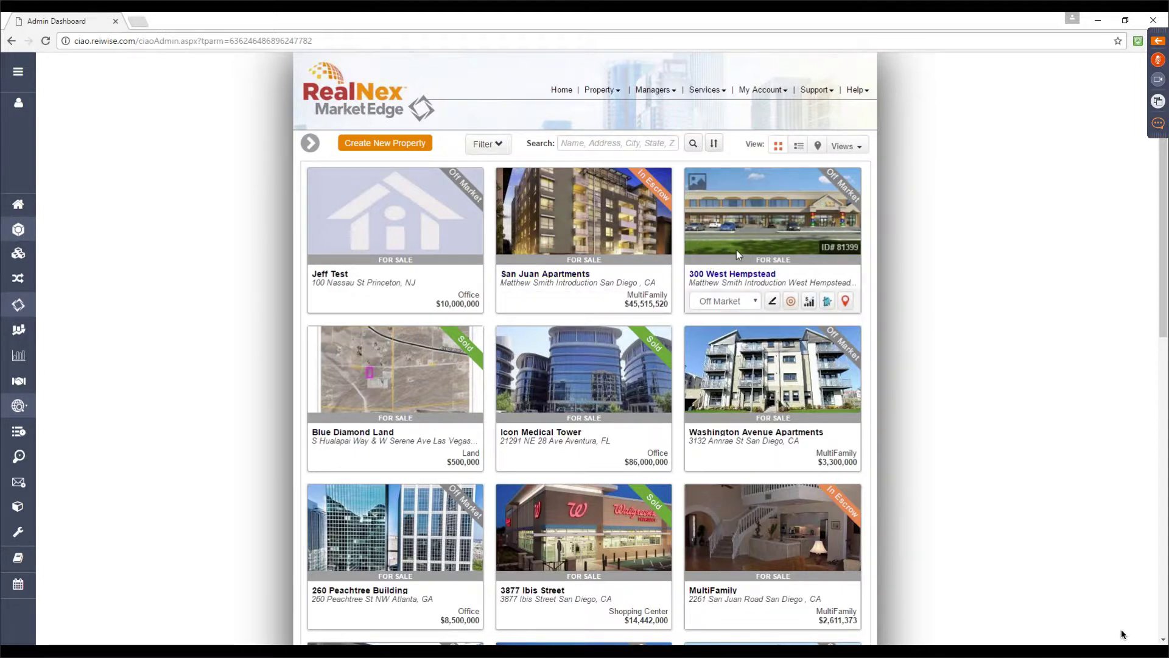
mouse_move(580, 260)
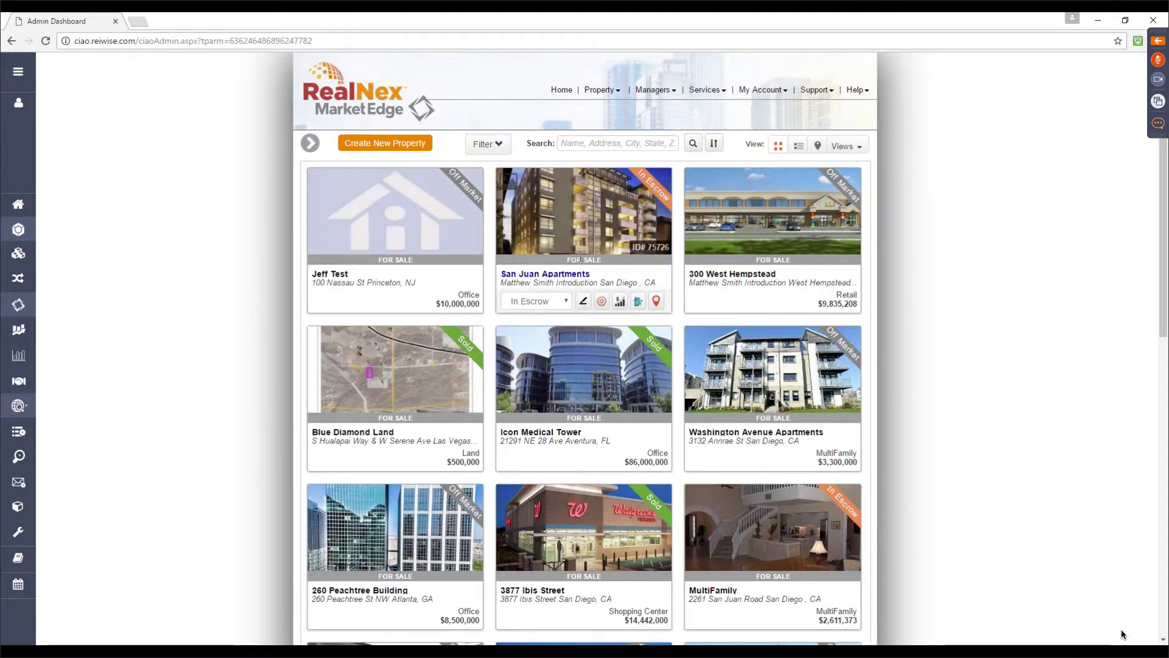
left_click(602, 302)
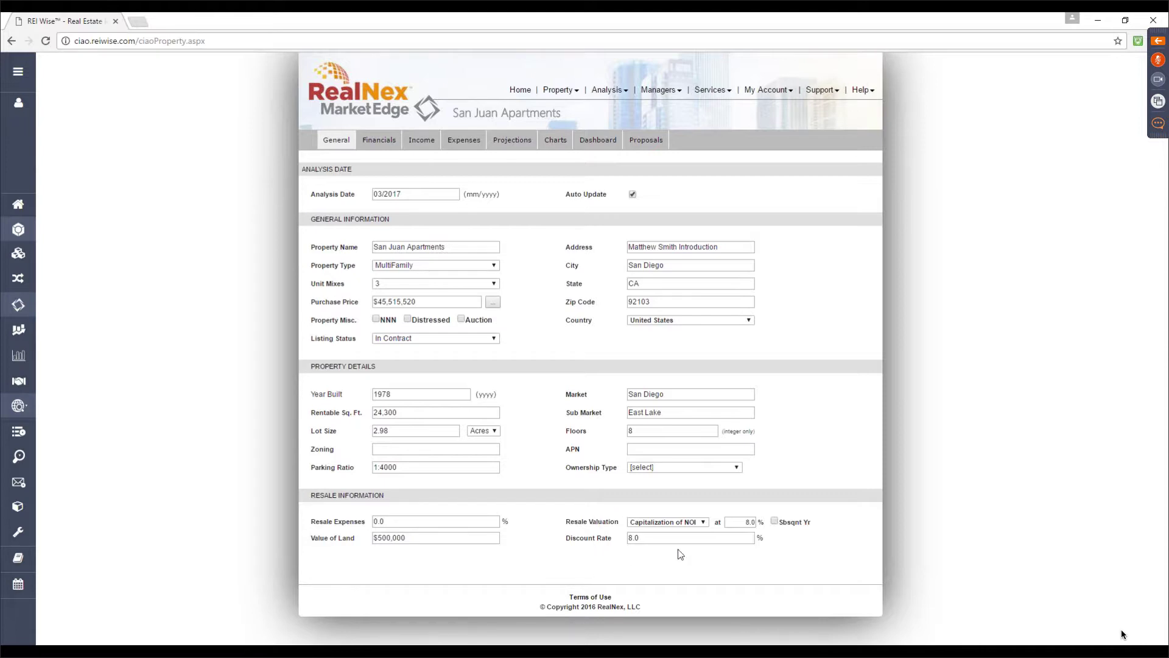
Keep resale valuation on Capitalization of NOI and loan type Fixed, then view rental income
left_click(703, 522)
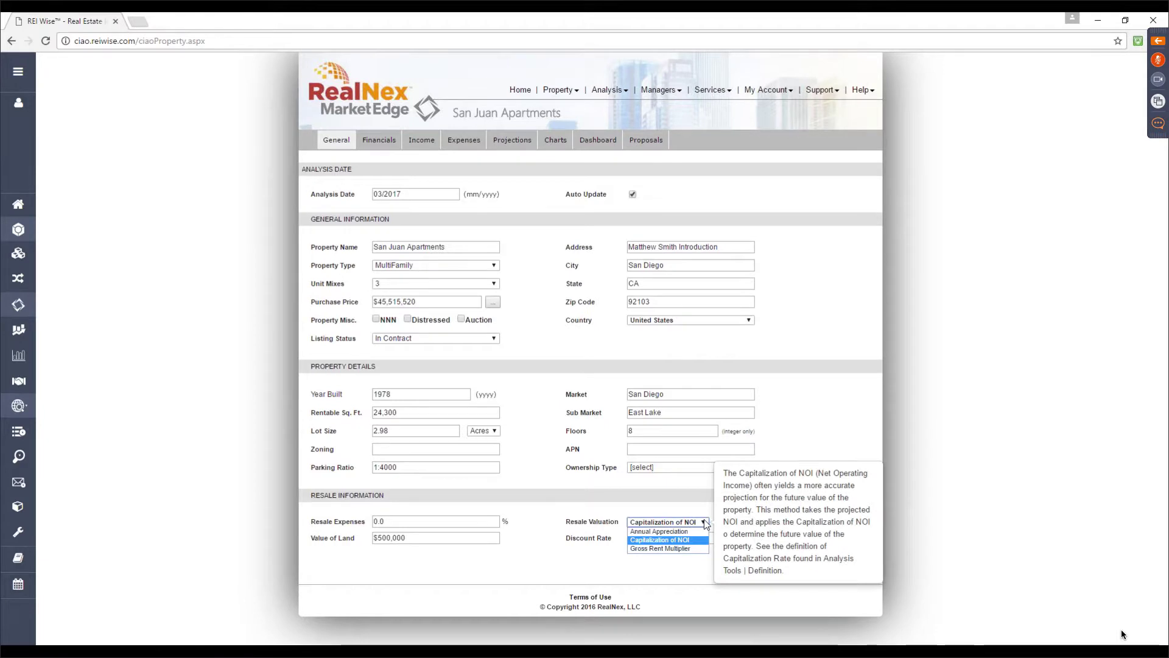
left_click(705, 525)
left_click(399, 139)
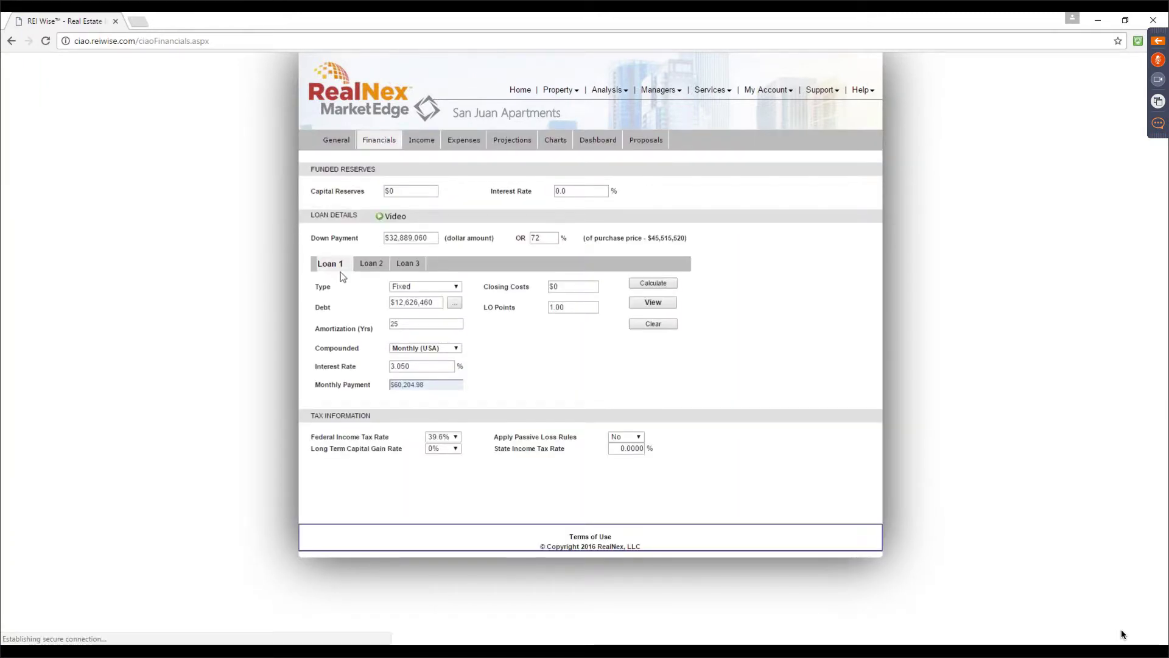
left_click(457, 287)
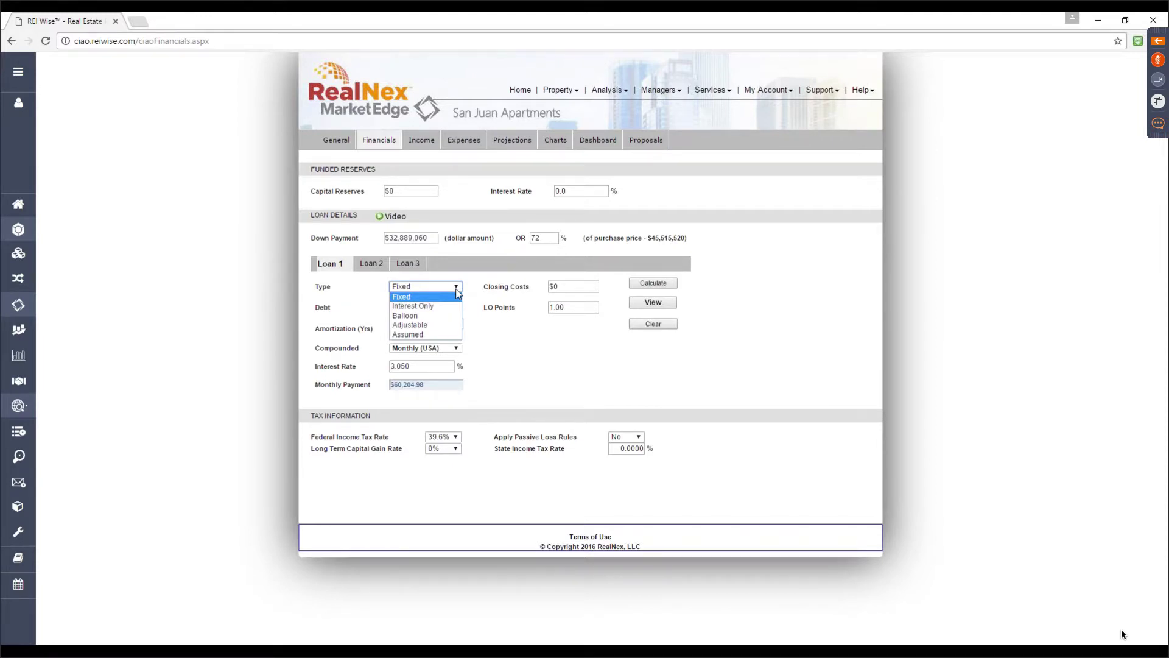
left_click(458, 293)
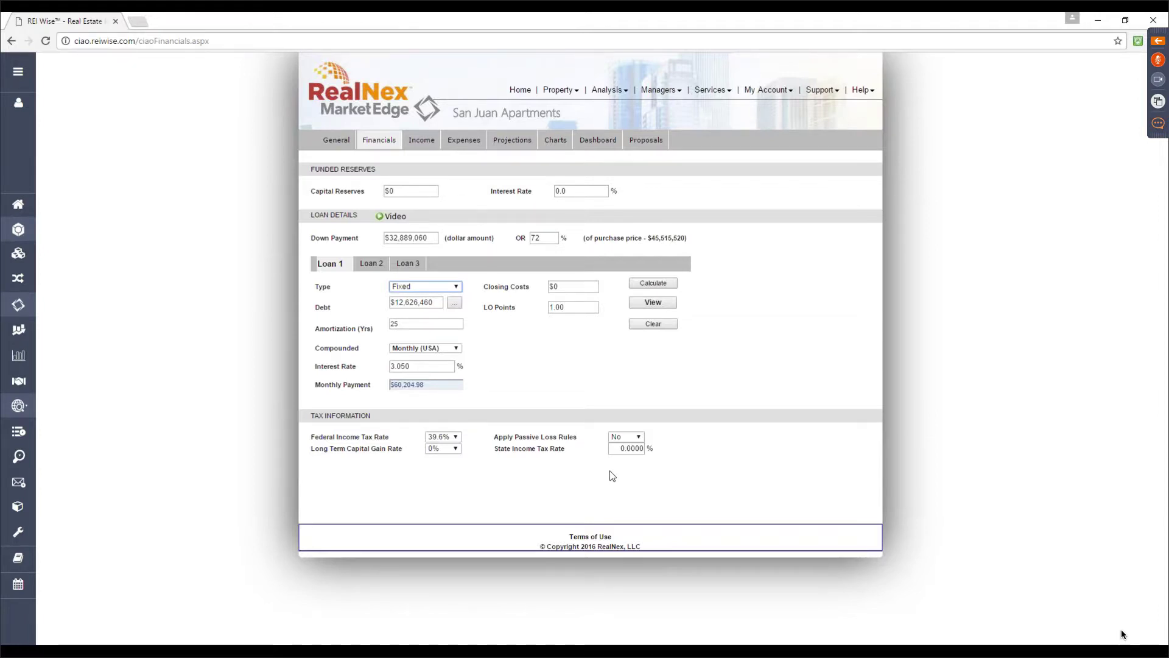
left_click(422, 139)
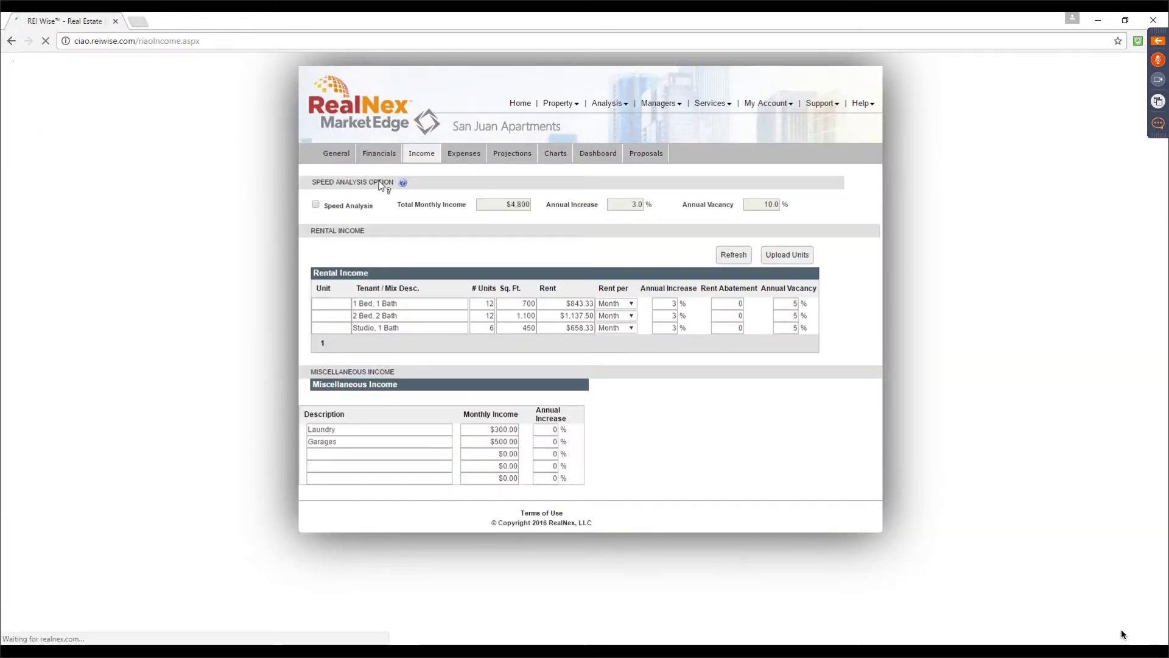
Try Speed Analysis on Total Monthly Income, switch it back off, and view the Expenses page
left_click(316, 205)
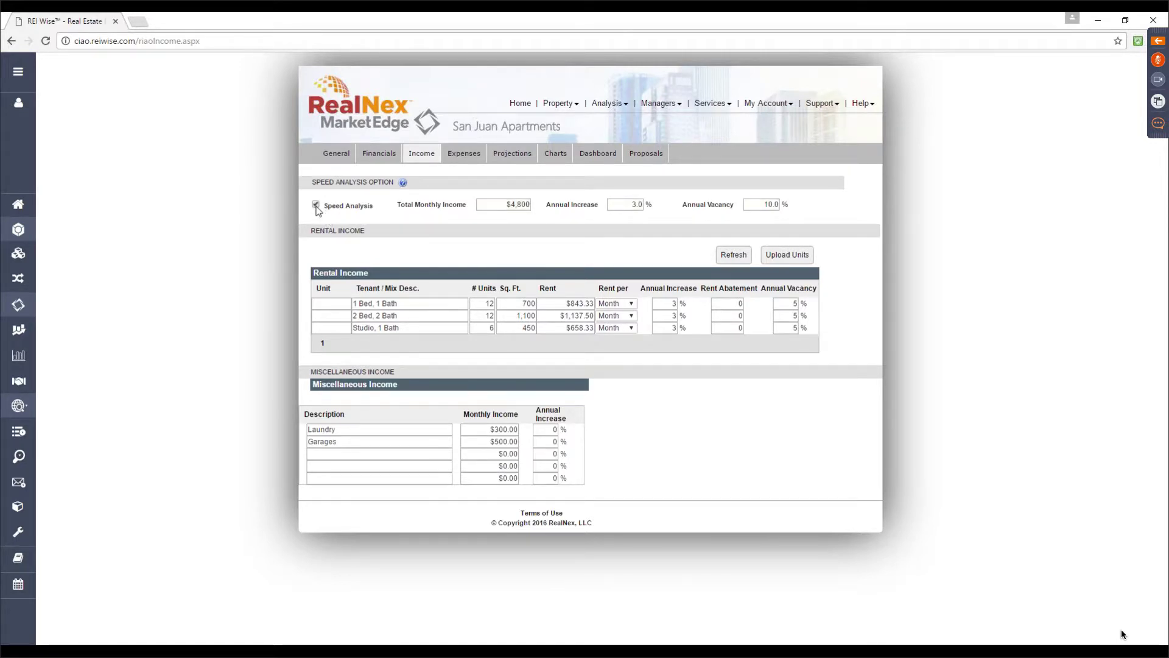
left_click(509, 206)
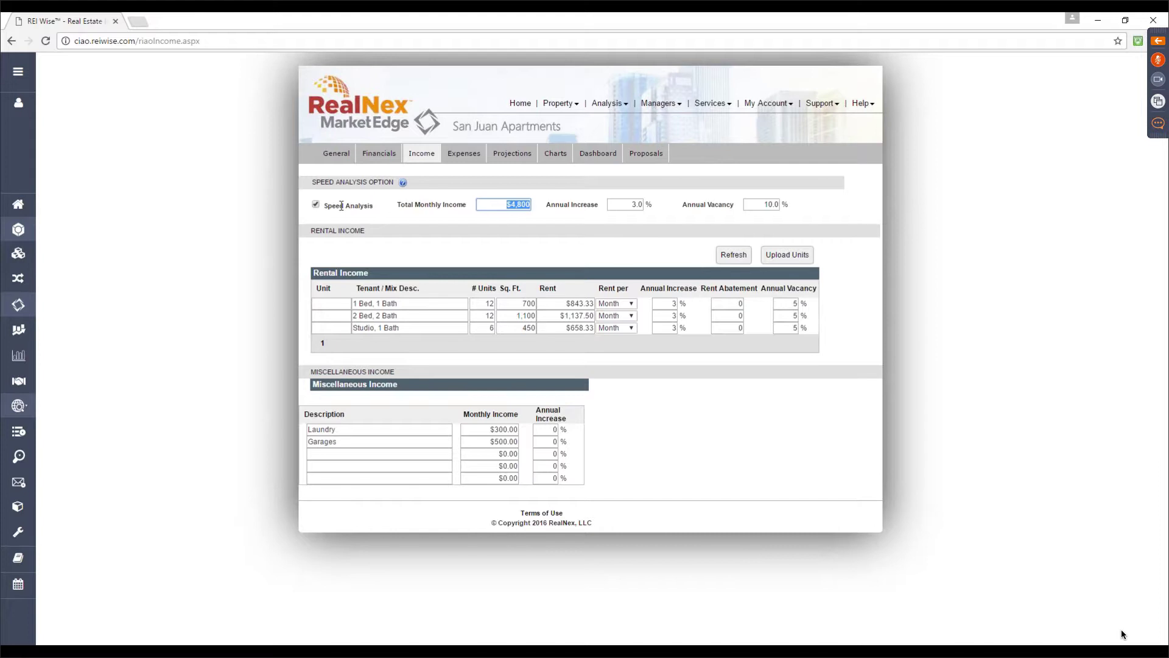
left_click(316, 205)
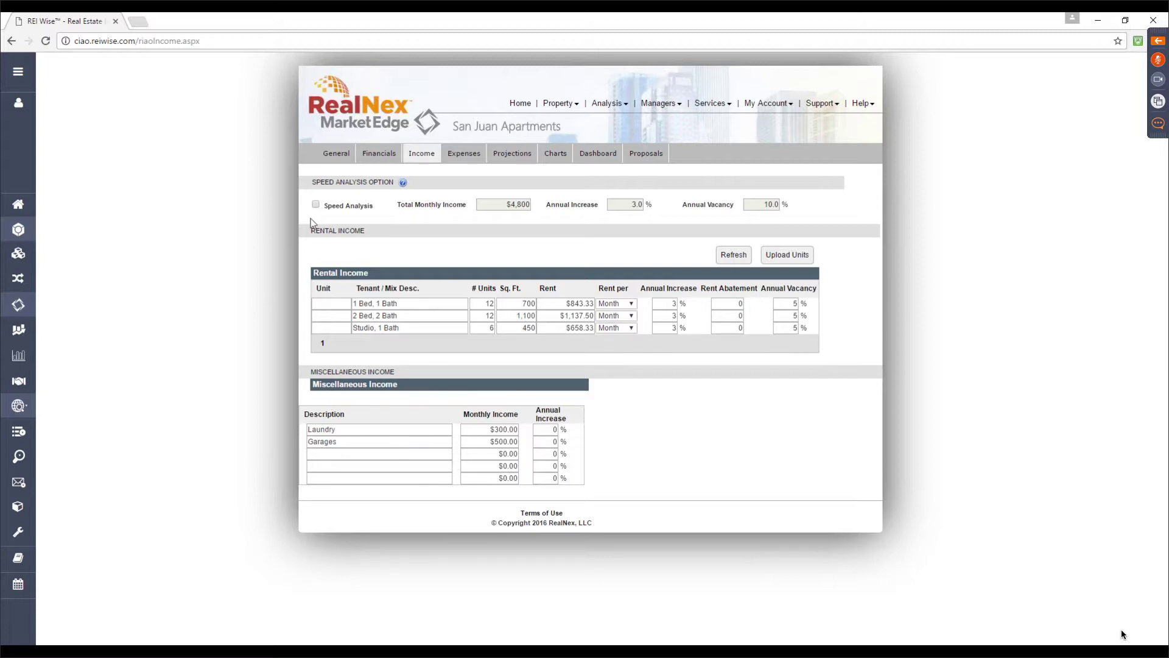
left_click(329, 248)
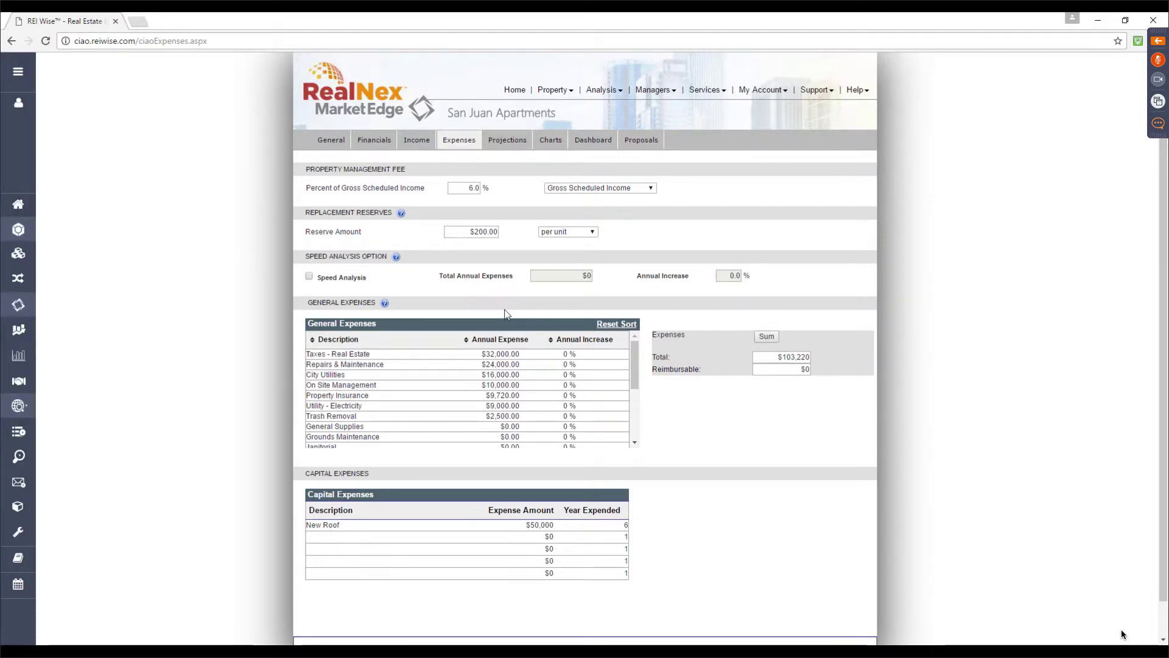
Keep the management fee on Gross Scheduled Income and reserves per unit, then view cash flow projections
left_click(651, 189)
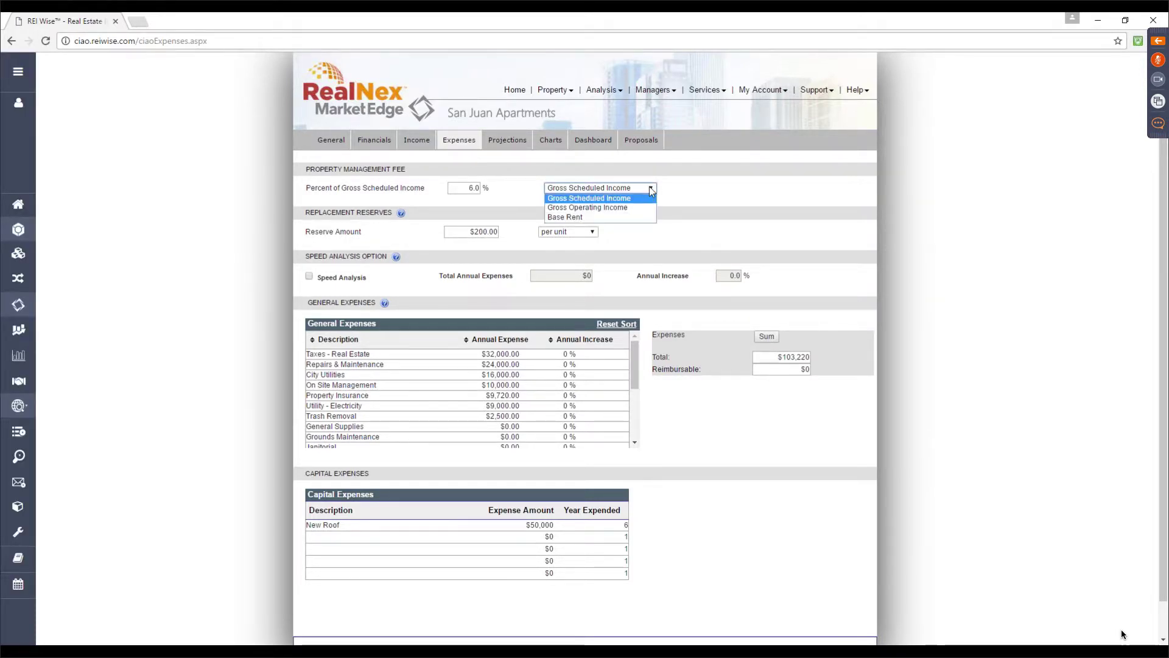
left_click(650, 190)
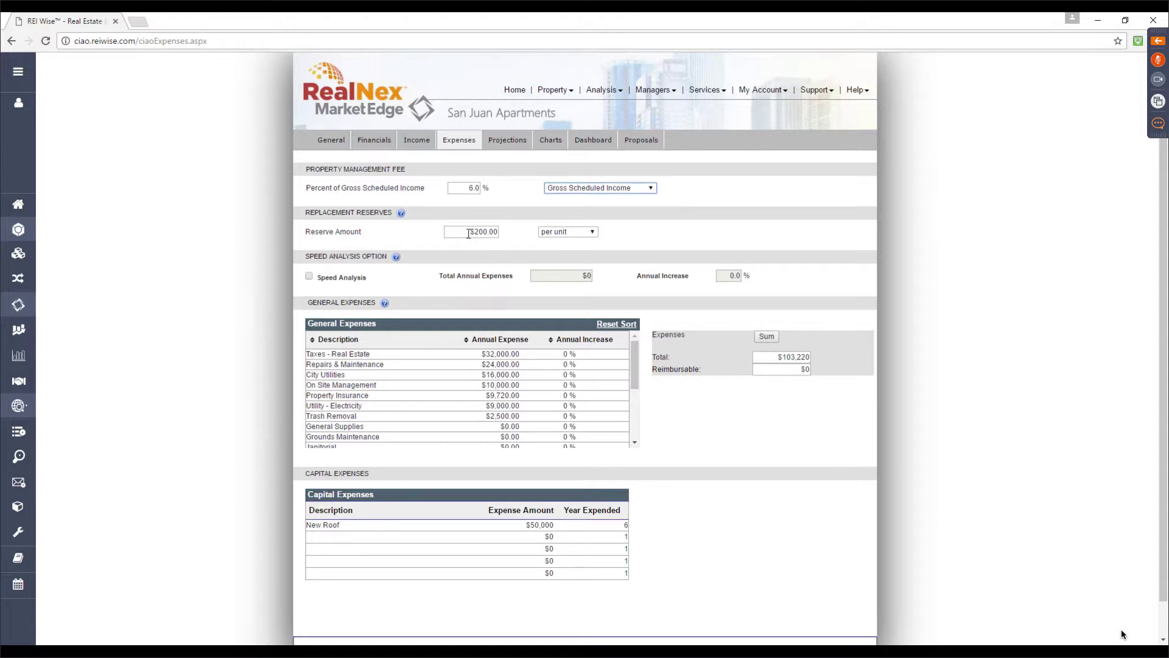
left_click(594, 233)
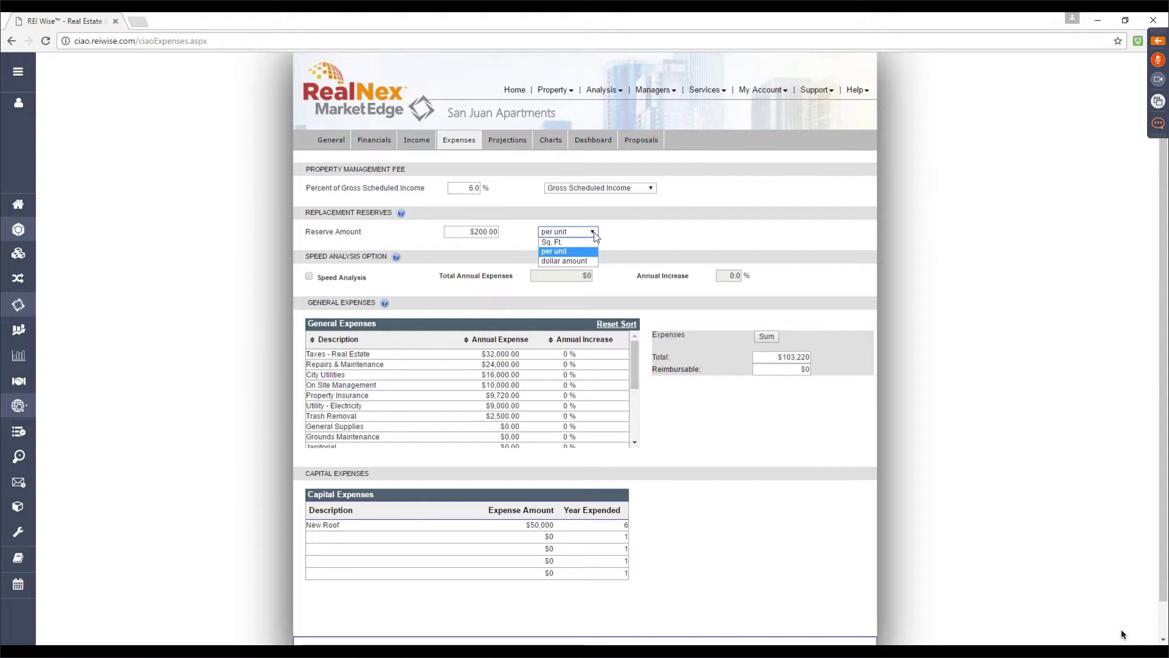
left_click(595, 236)
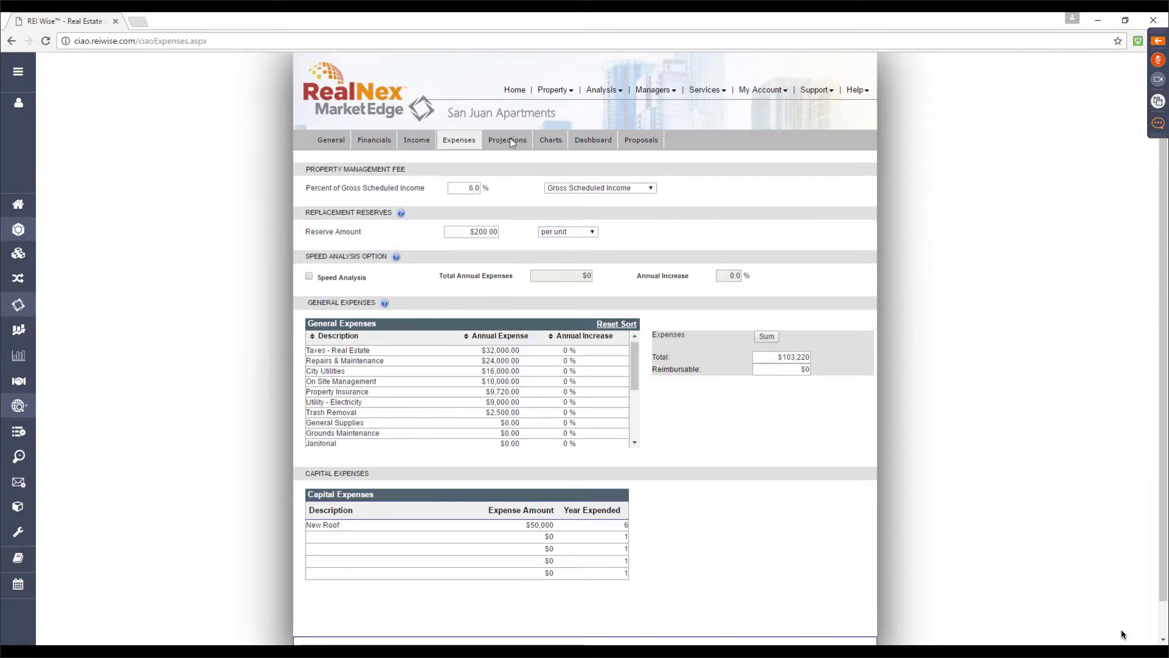
left_click(511, 140)
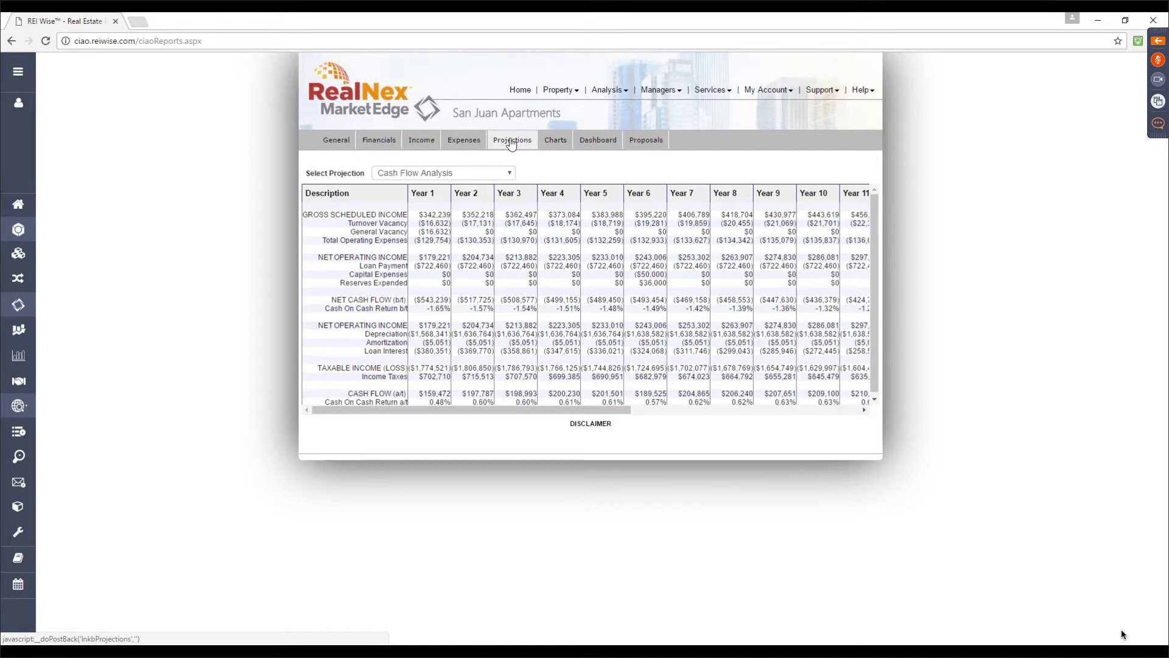
Show the Investment Return Analysis projection and minimise the GoToMeeting panel
left_click(507, 173)
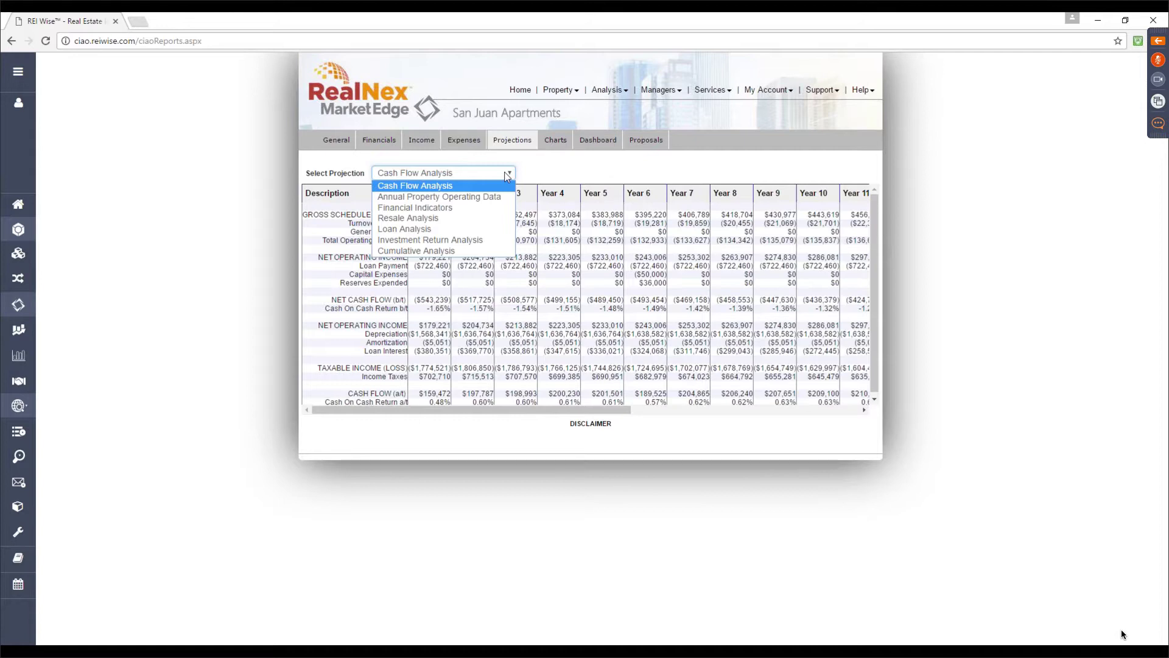
left_click(466, 241)
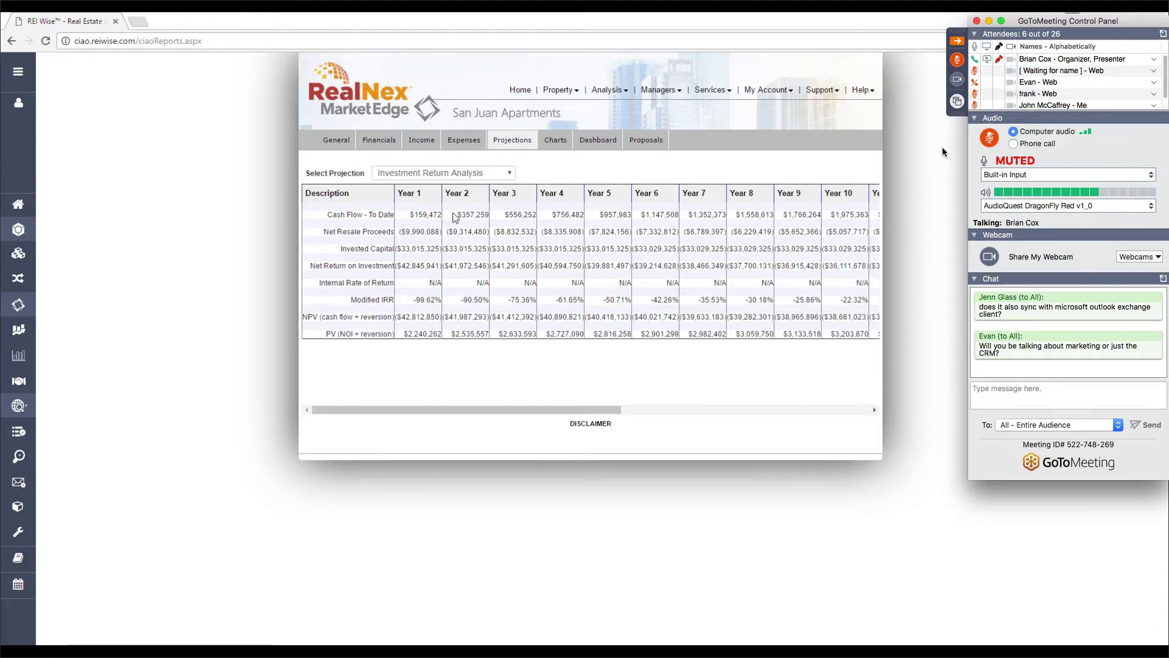
left_click(957, 41)
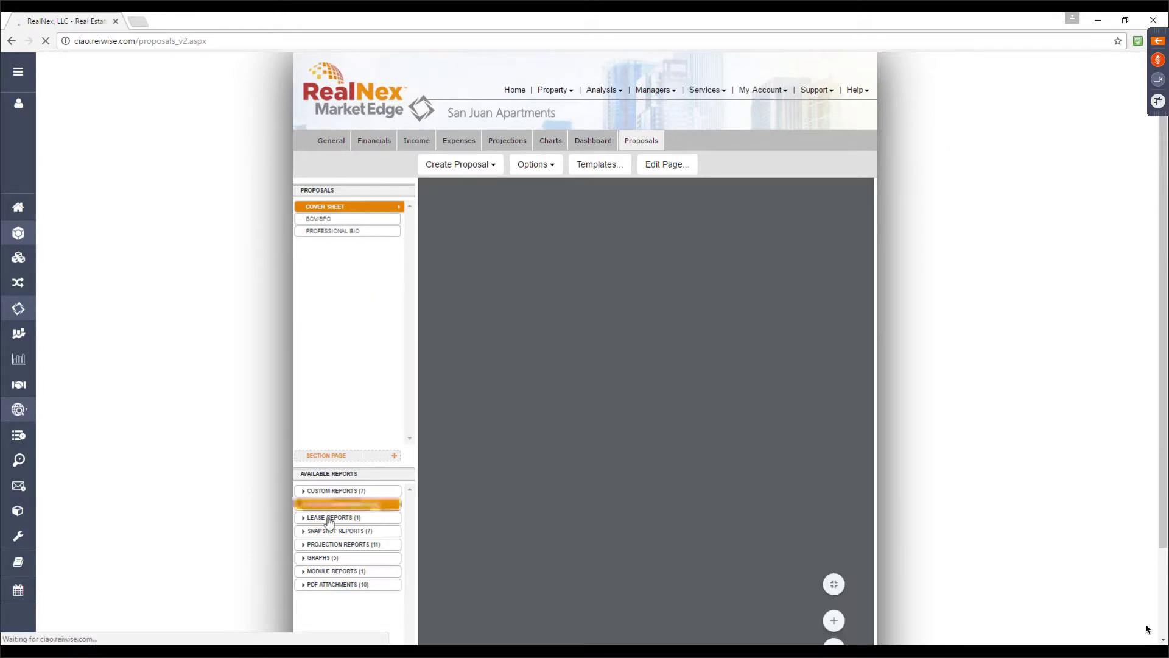
Add the Unit Rent Roll and Executive Summary reports to the proposal
left_click(335, 517)
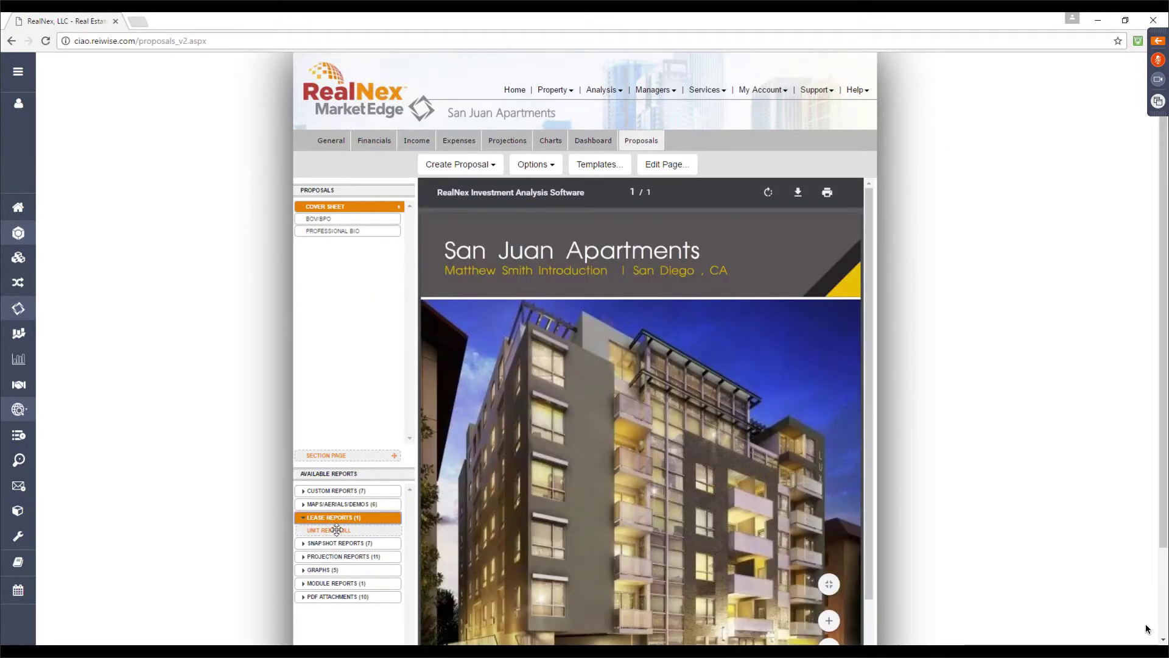
left_click_drag(335, 531, 349, 244)
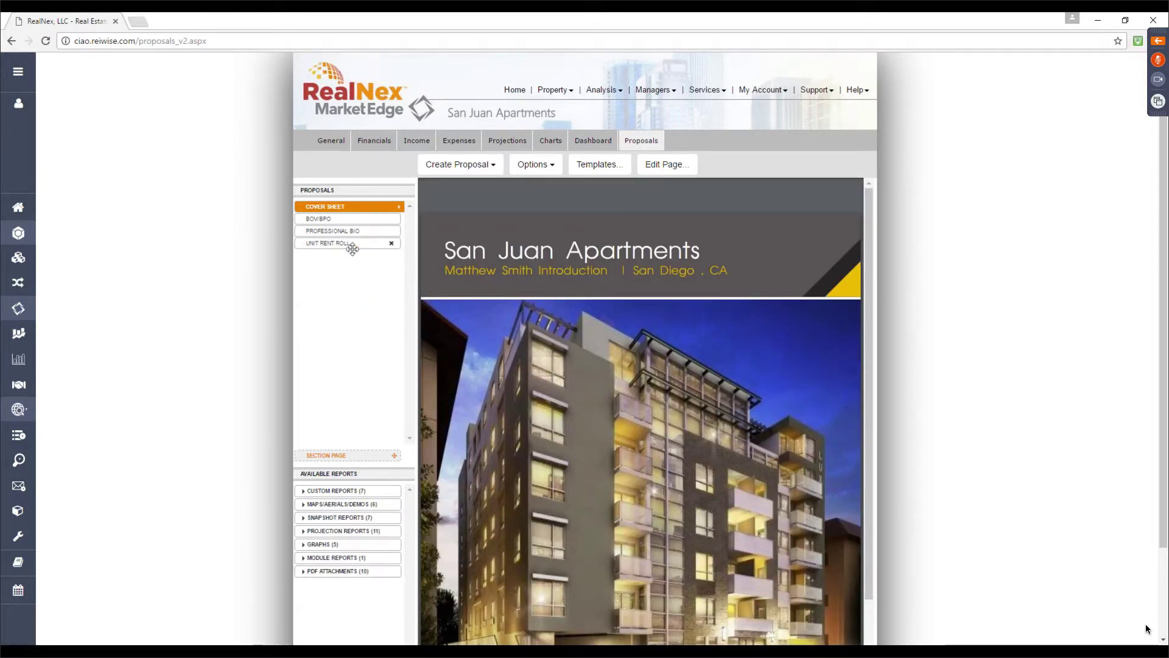
left_click(339, 519)
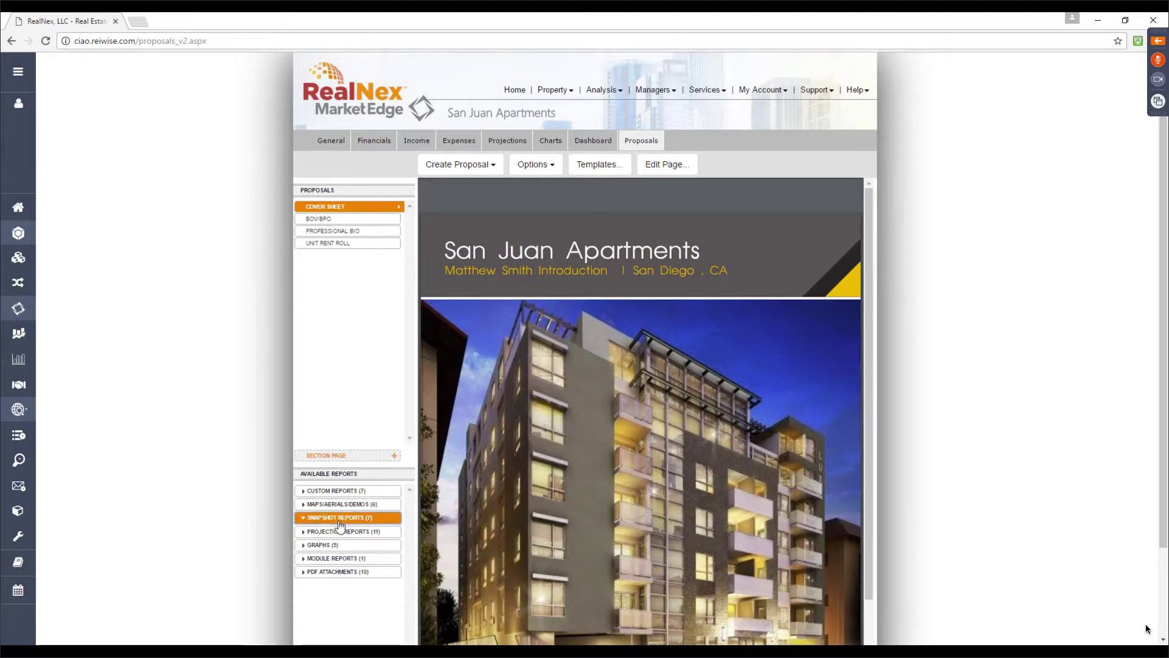
left_click_drag(365, 525, 346, 231)
Add the Property Photos custom report below Unit Rent Roll and preview it
left_click(958, 39)
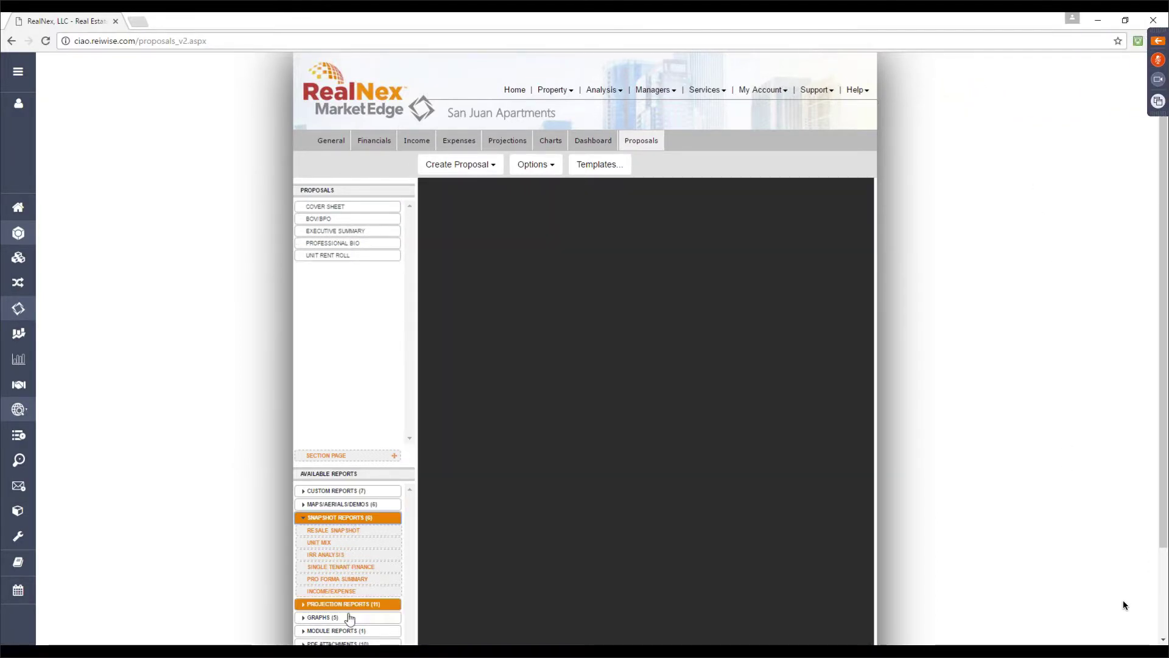
scroll(350, 619, "down", 1)
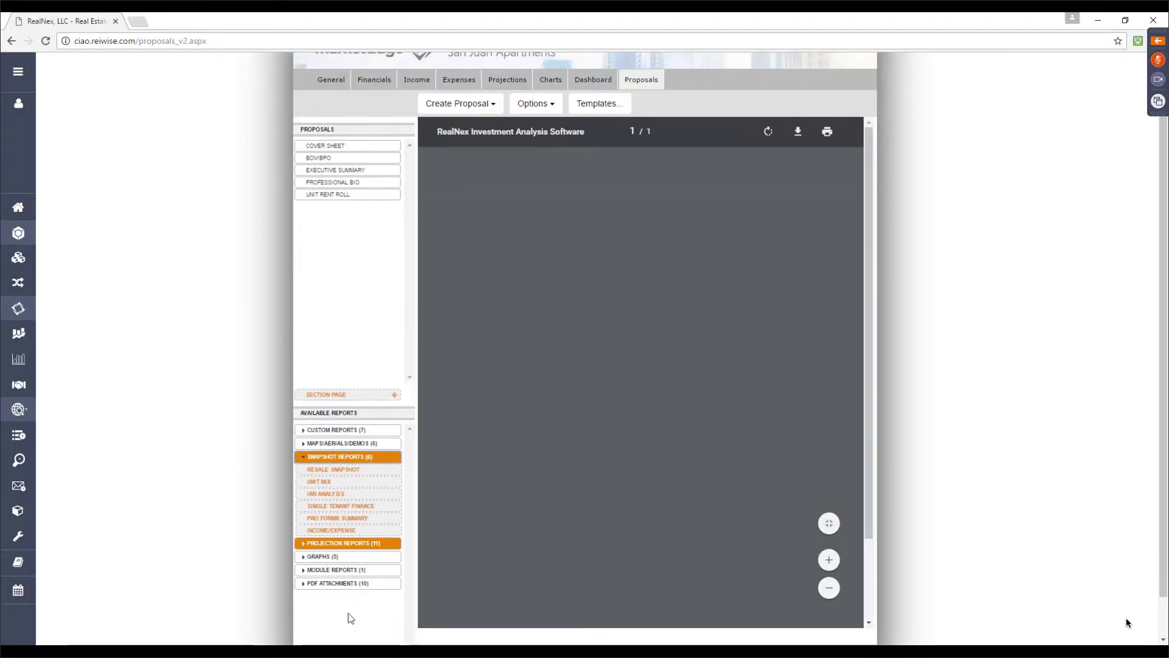
left_click(355, 430)
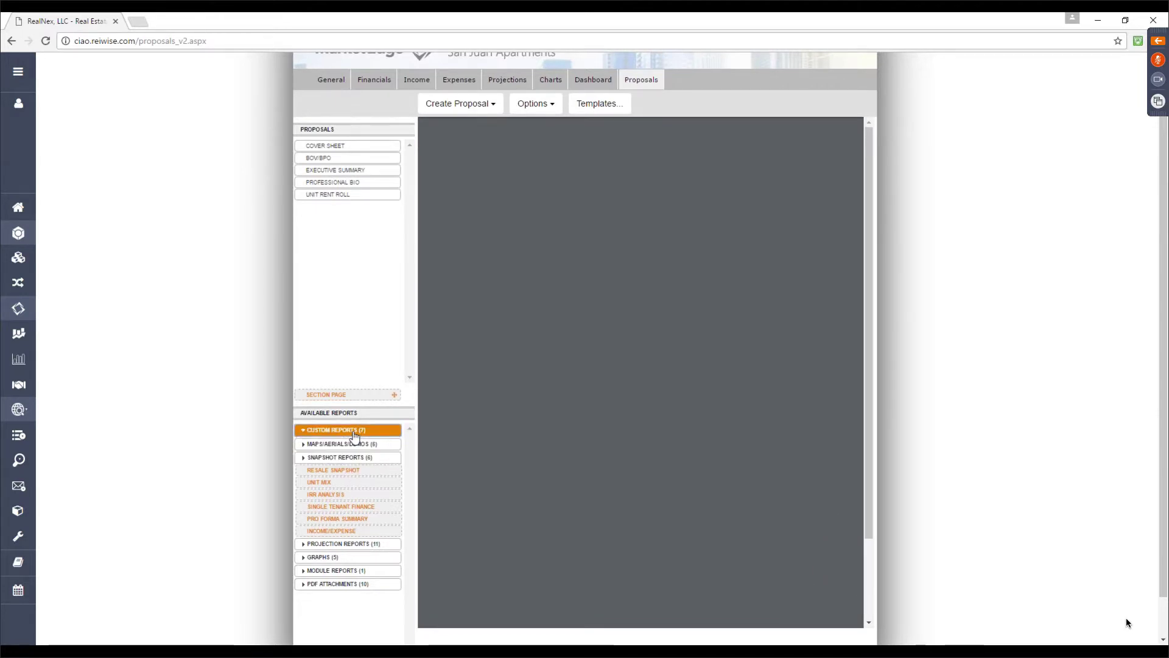
left_click_drag(366, 479, 350, 207)
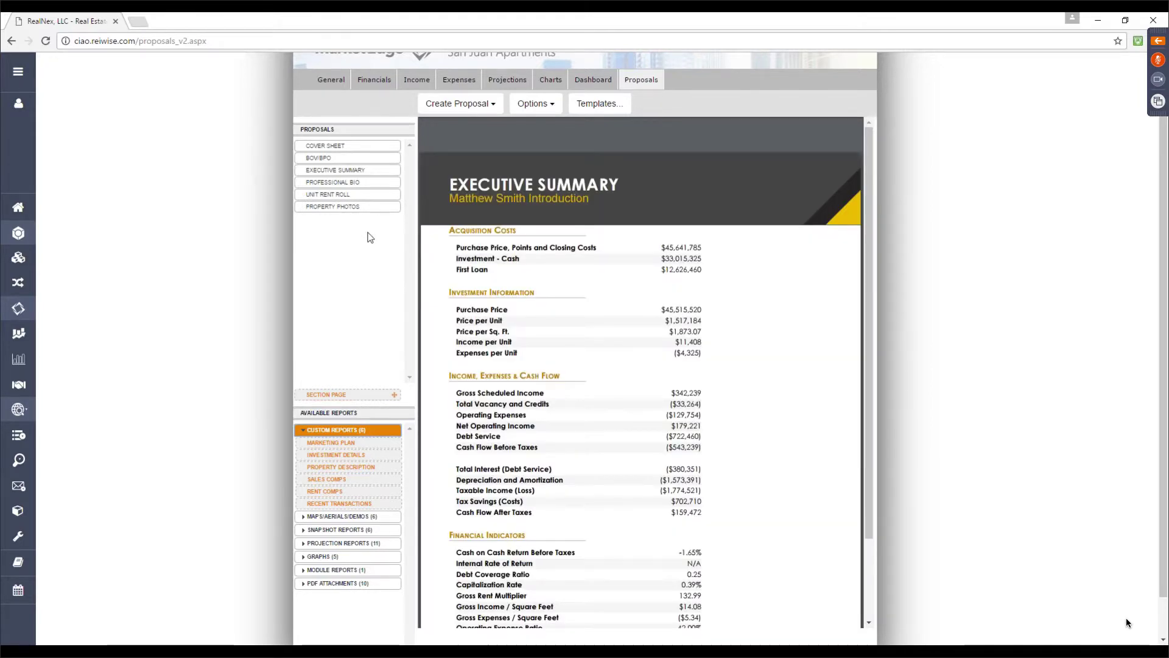
left_click(377, 207)
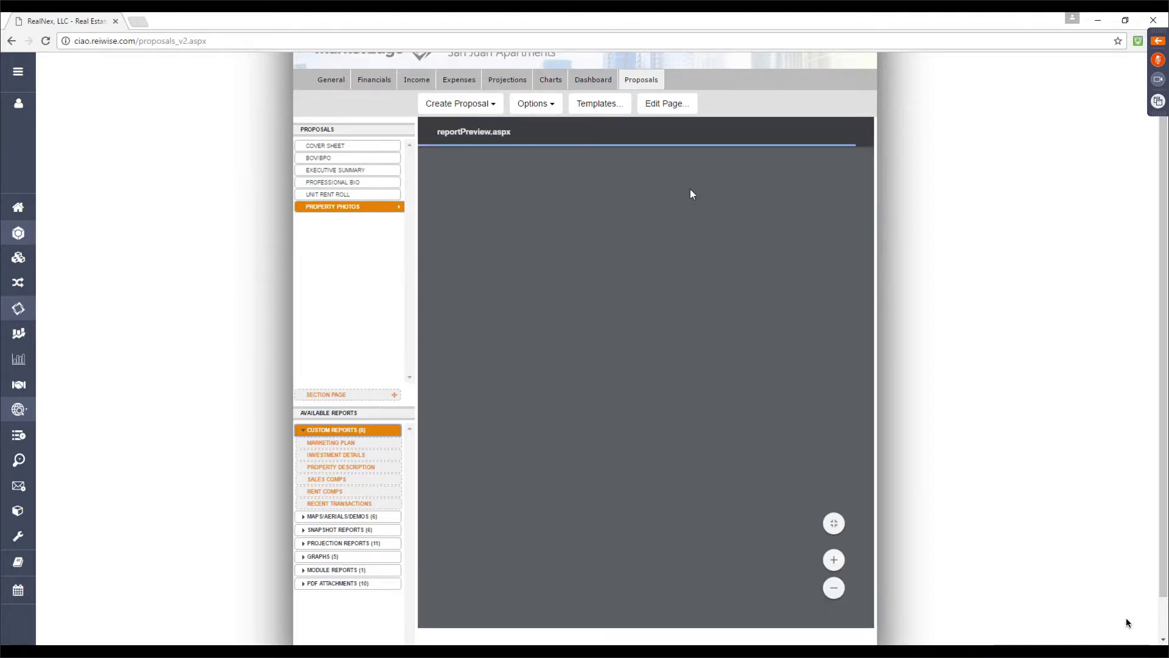
Open the Property Photos page editor, review the captions, and cancel without changes
left_click(680, 103)
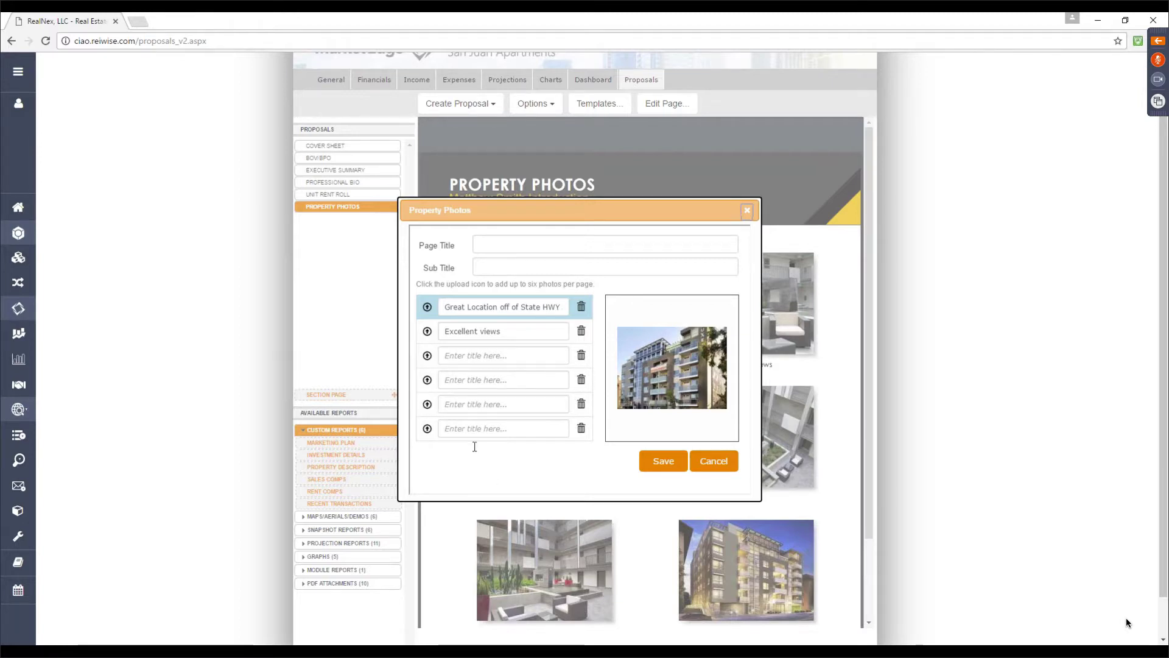
left_click(722, 459)
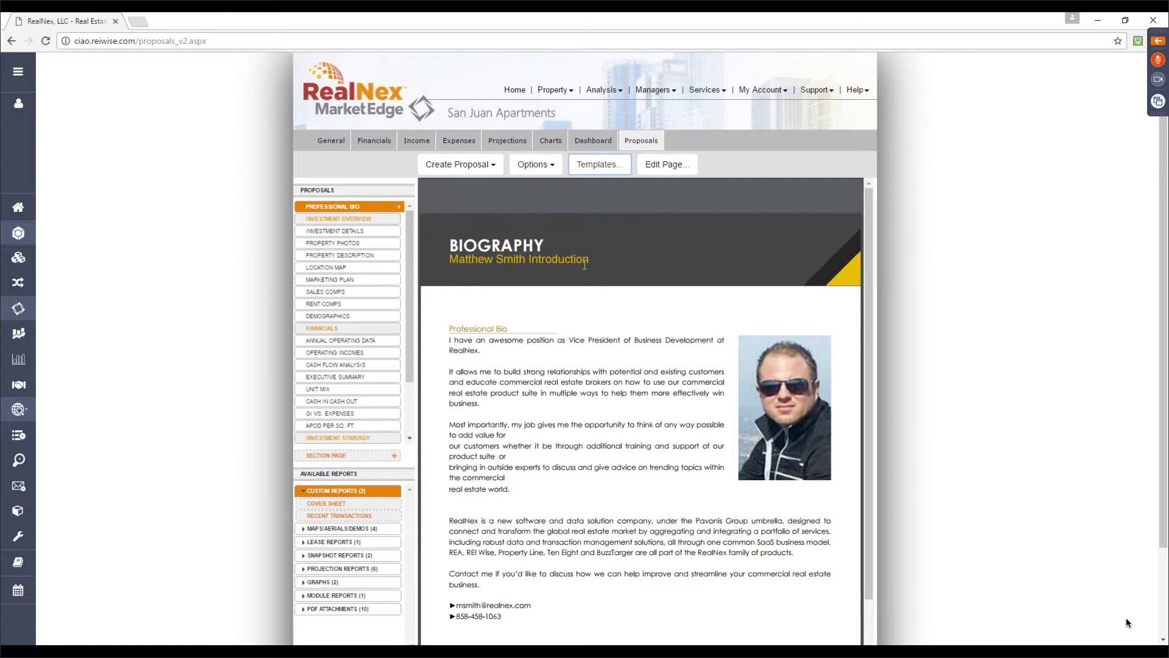
E-Publish the San Juan Apartments proposal and collapse the meeting control panel
left_click(460, 164)
left_click(464, 224)
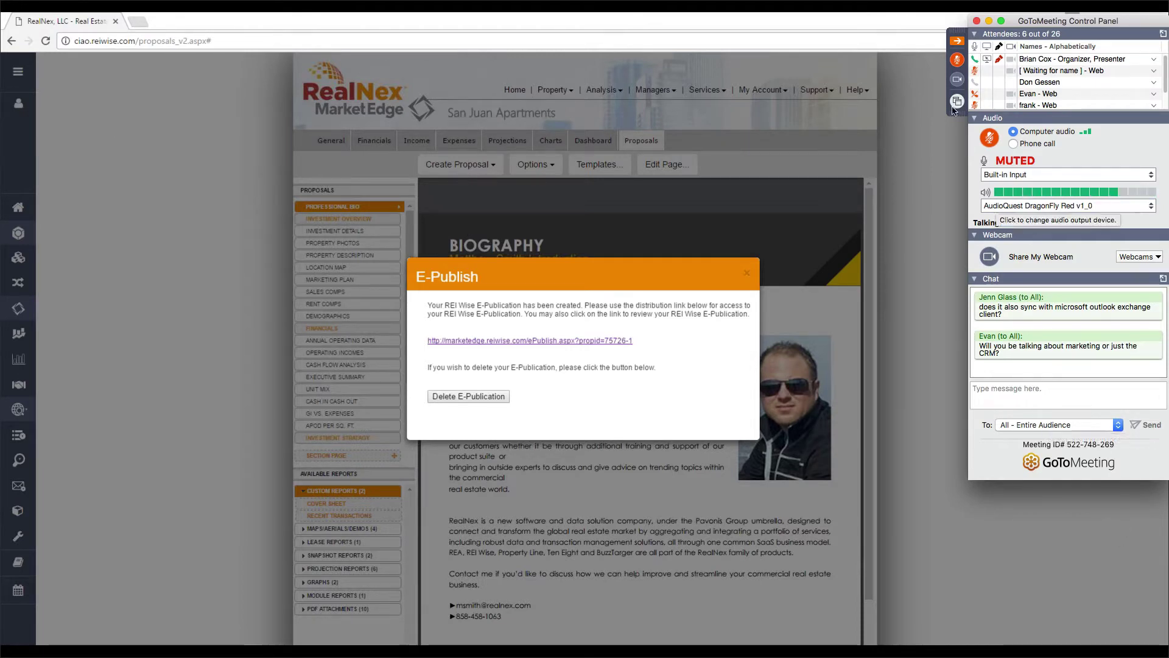
left_click(957, 42)
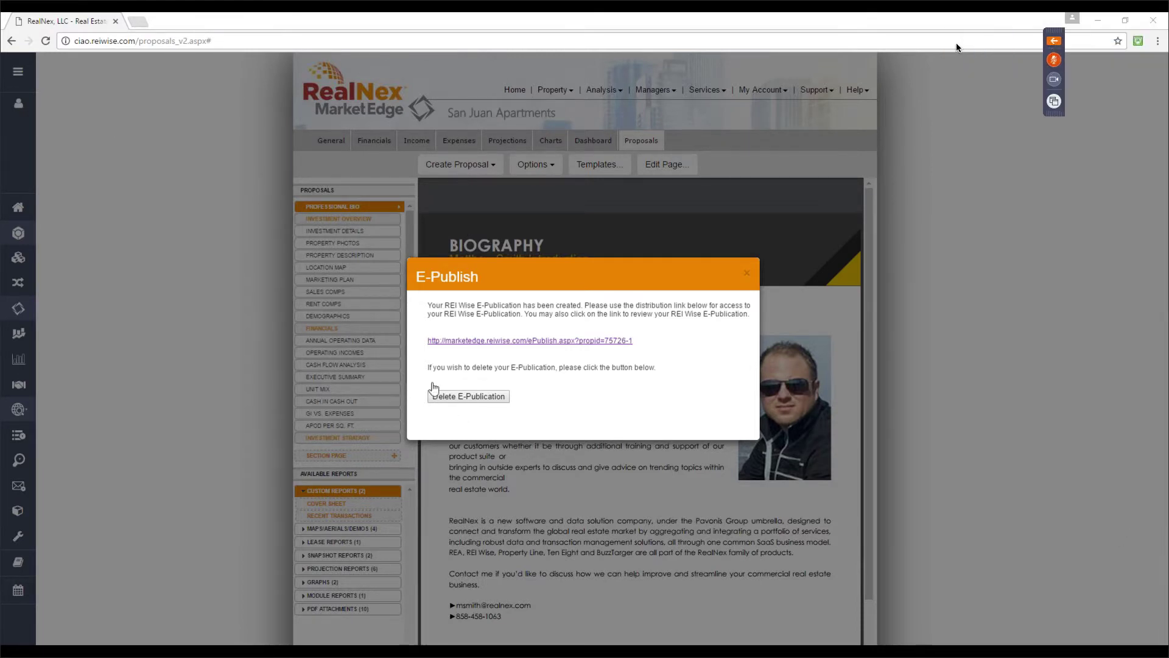
Open the flipbook via the distribution link, page through to Marketing Plan, then jump to Investment Overview
left_click(477, 341)
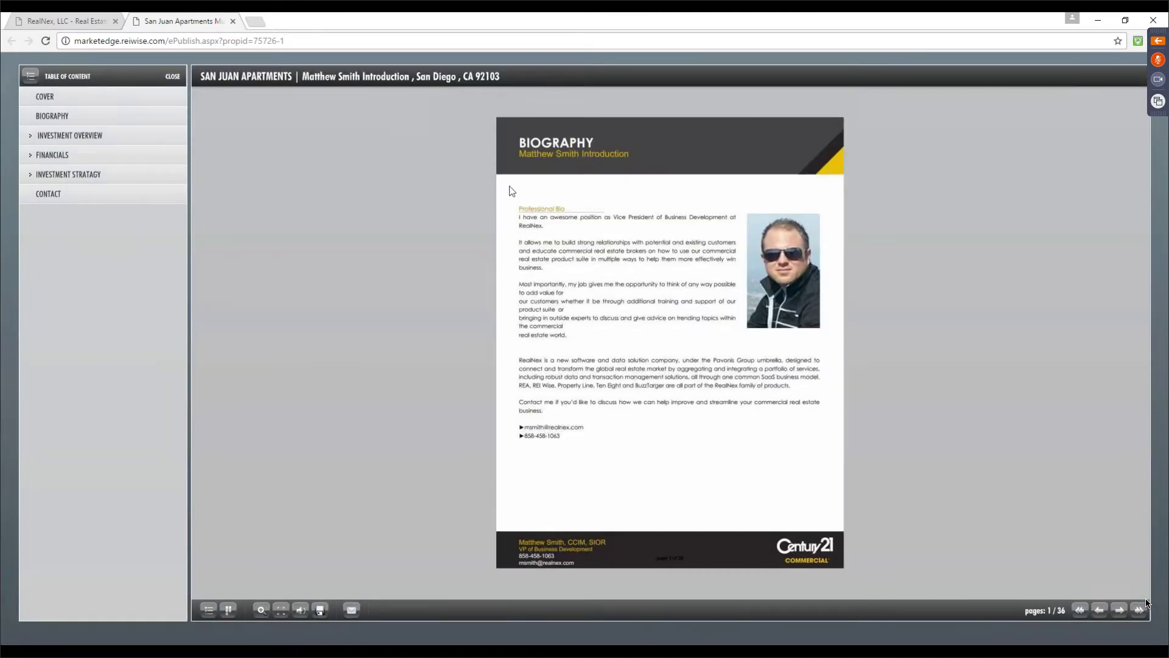
left_click(839, 133)
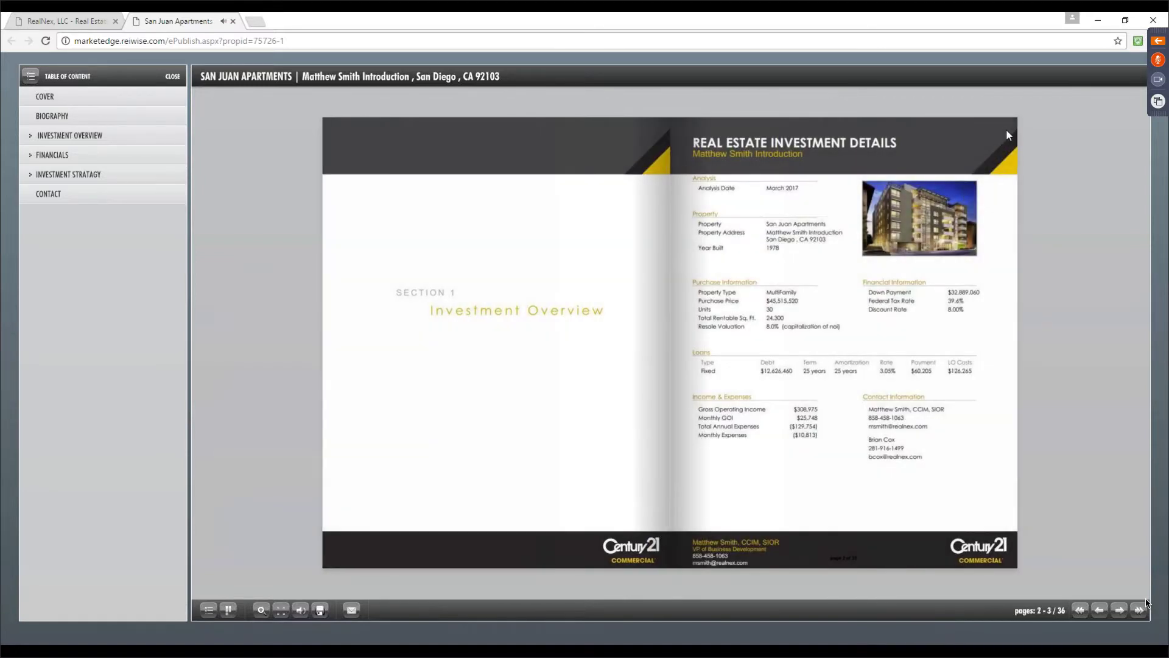
left_click(1006, 130)
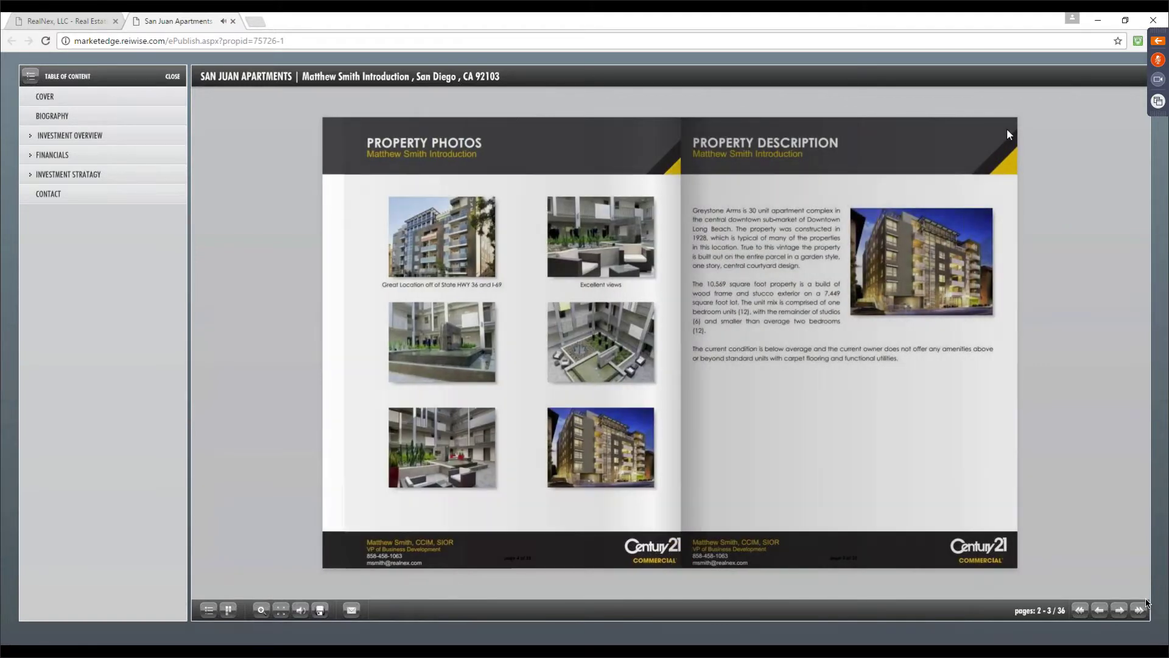
left_click(1006, 129)
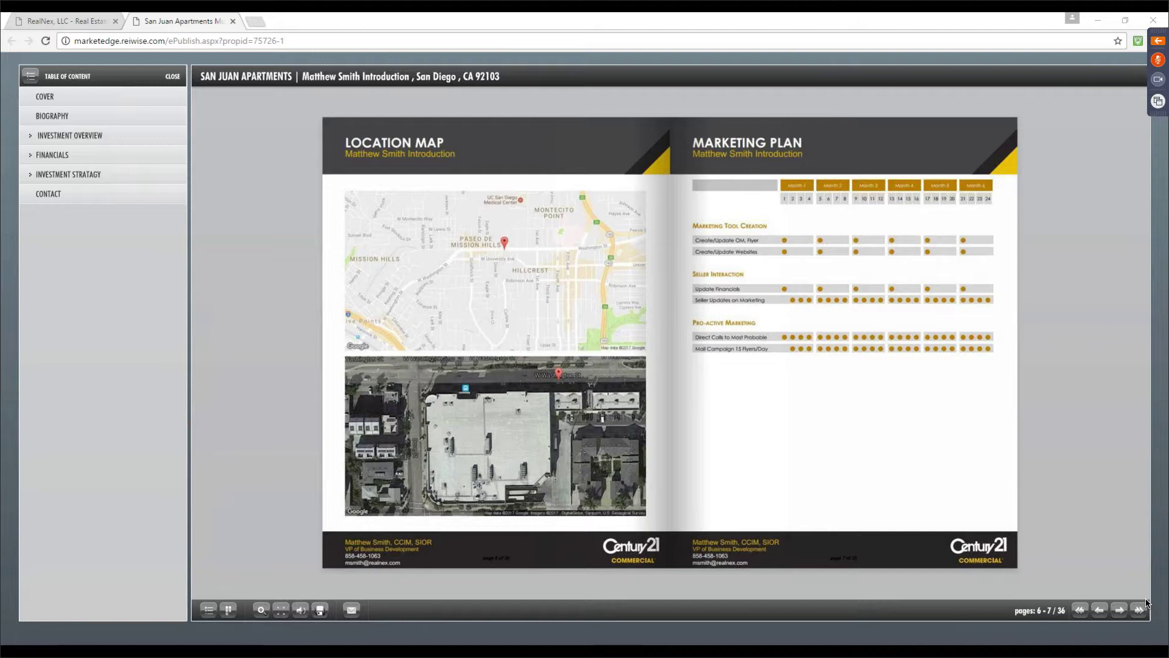
left_click(95, 133)
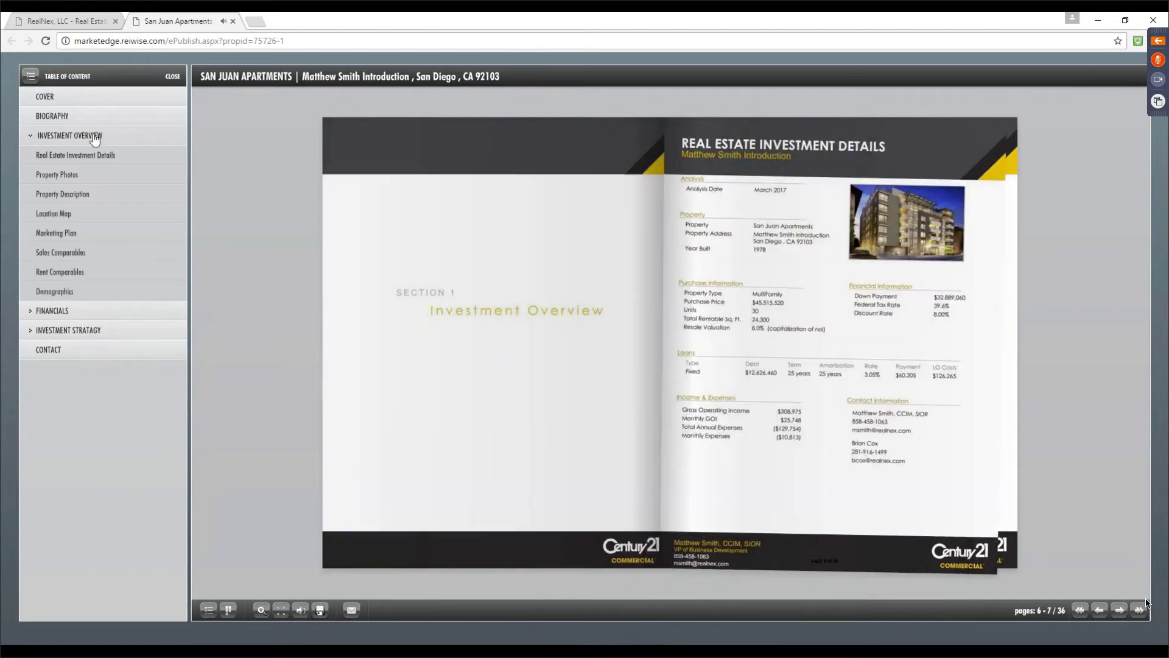
Review Financials, Investment Strategy and Pro Forma pages in the flipbook, then close it and the E-Publish confirmation
left_click(58, 310)
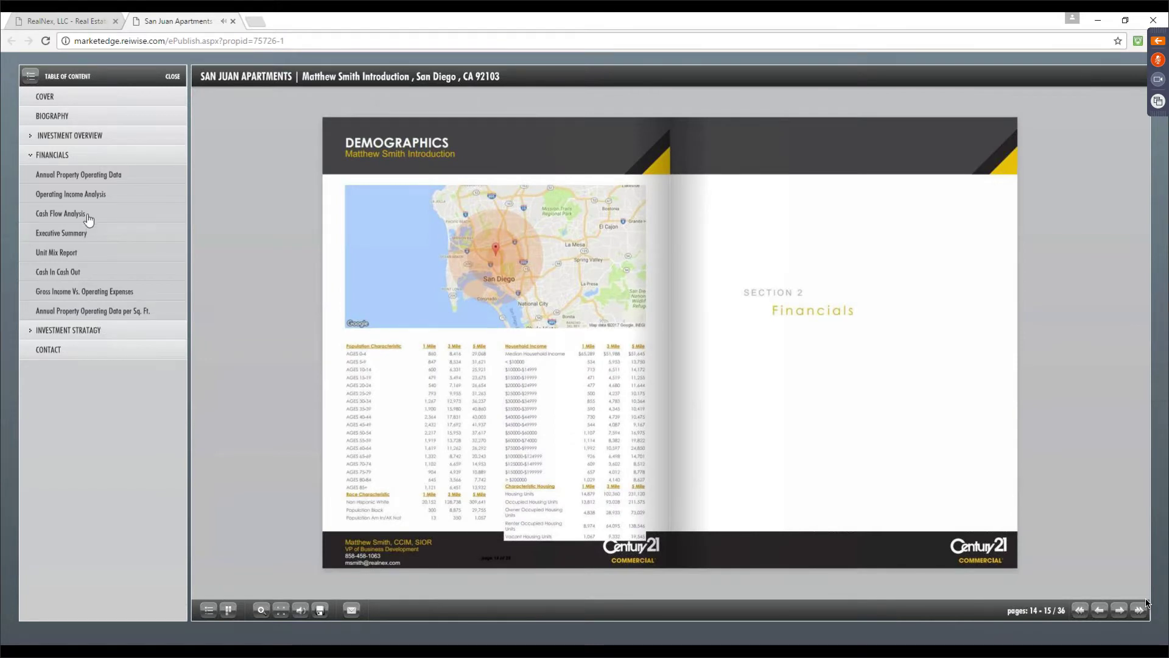
left_click(60, 328)
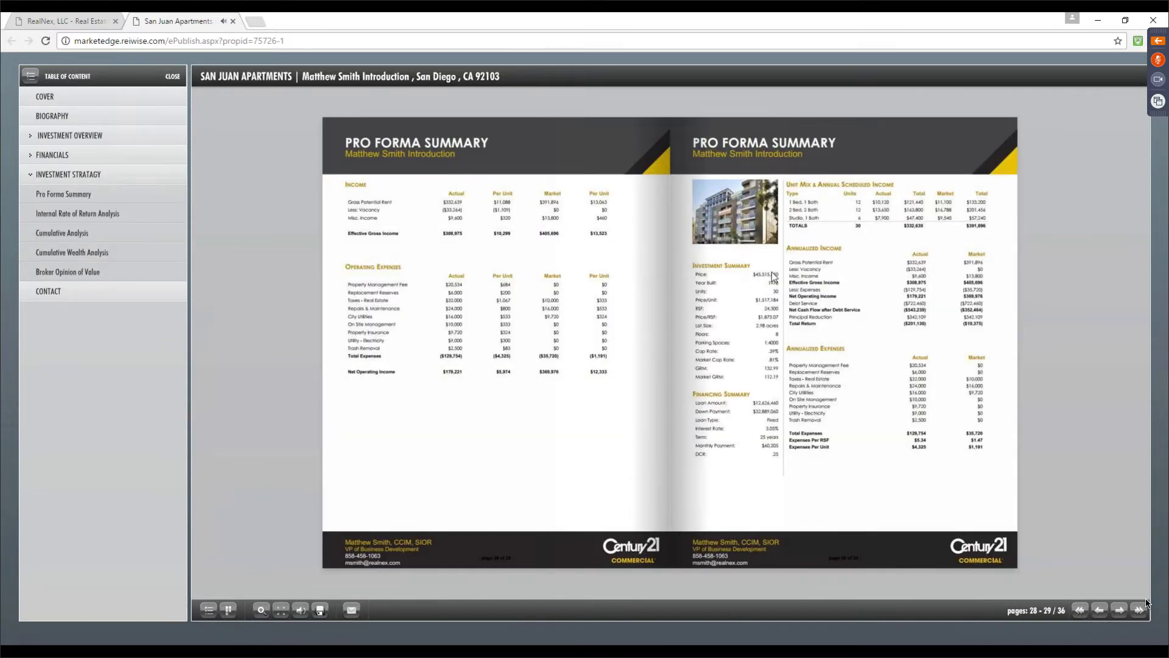
left_click(773, 276)
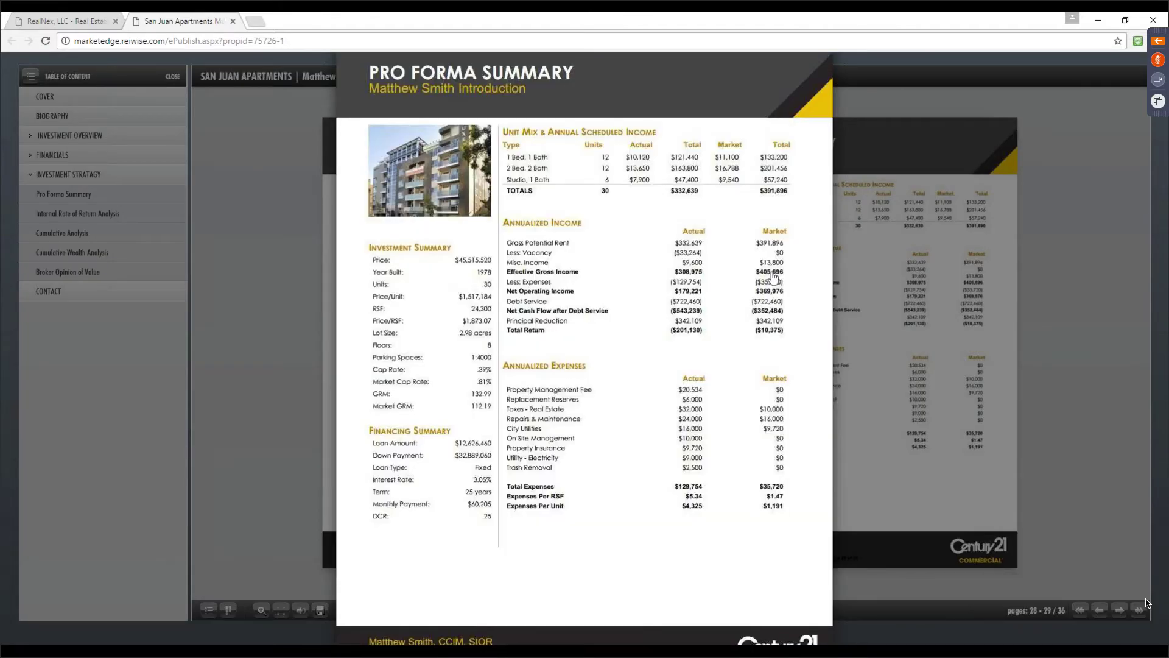
left_click(674, 263)
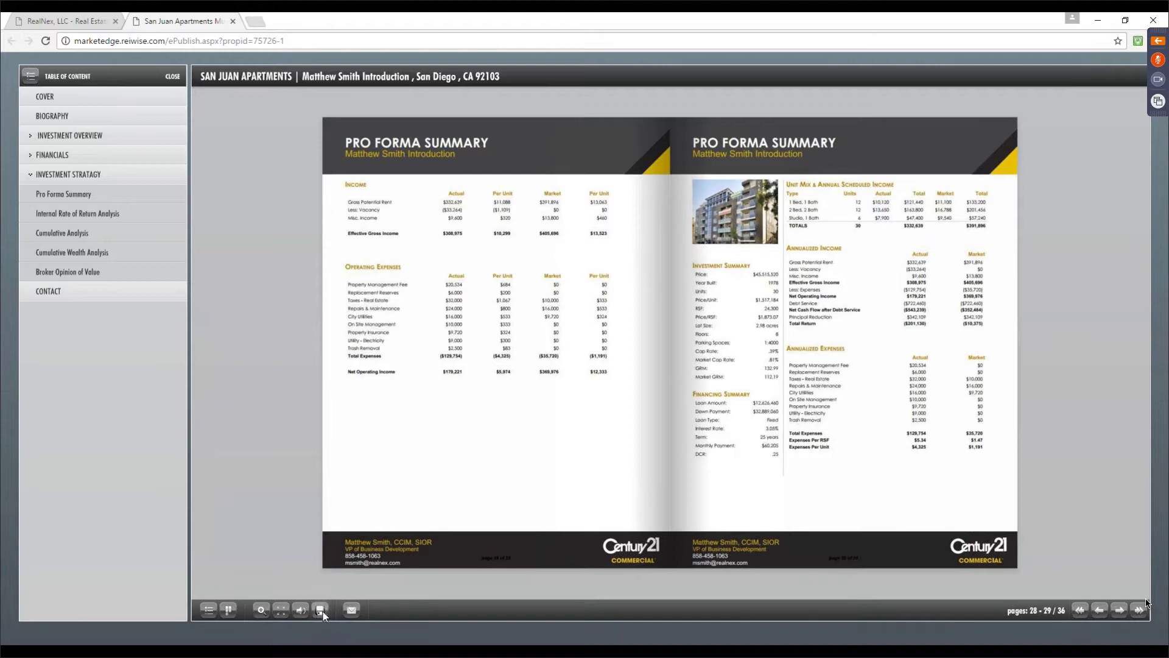
left_click(233, 22)
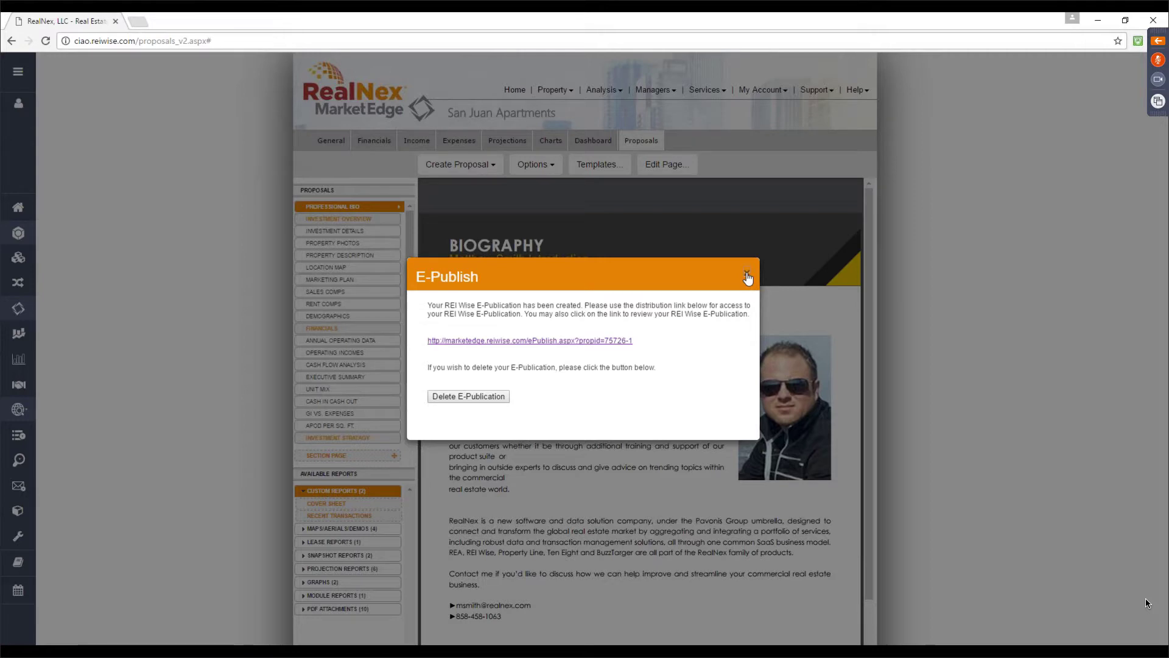
left_click(746, 274)
Open the flyer builder, keep the current layout, and review its highlights, overview and photos
left_click(710, 90)
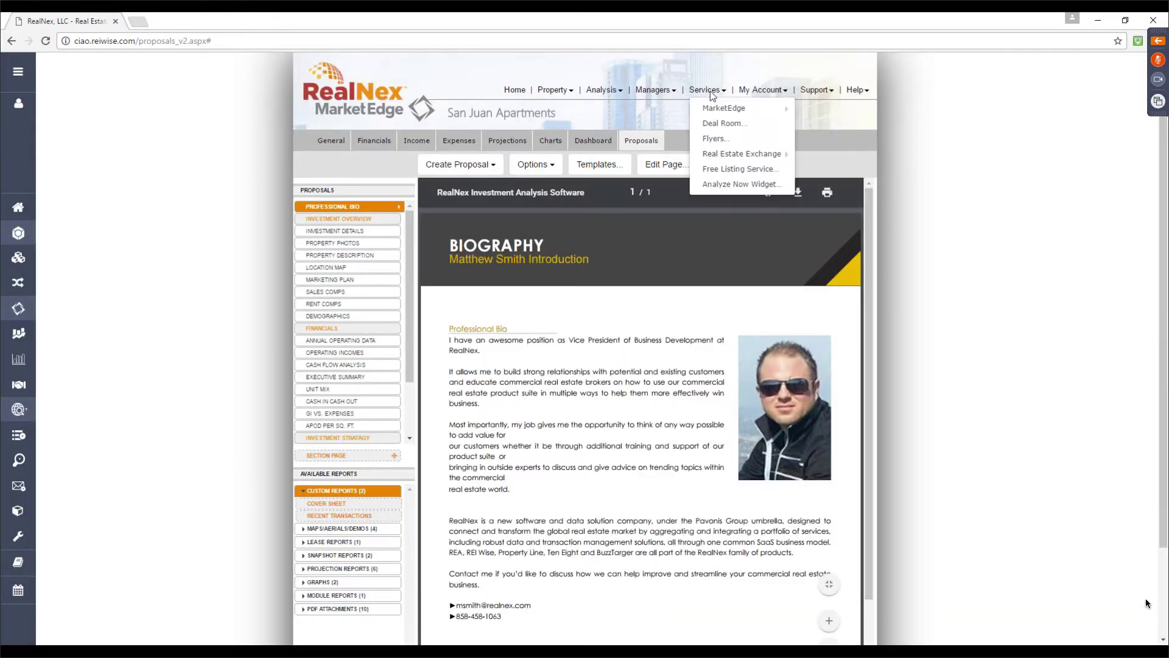
left_click(724, 145)
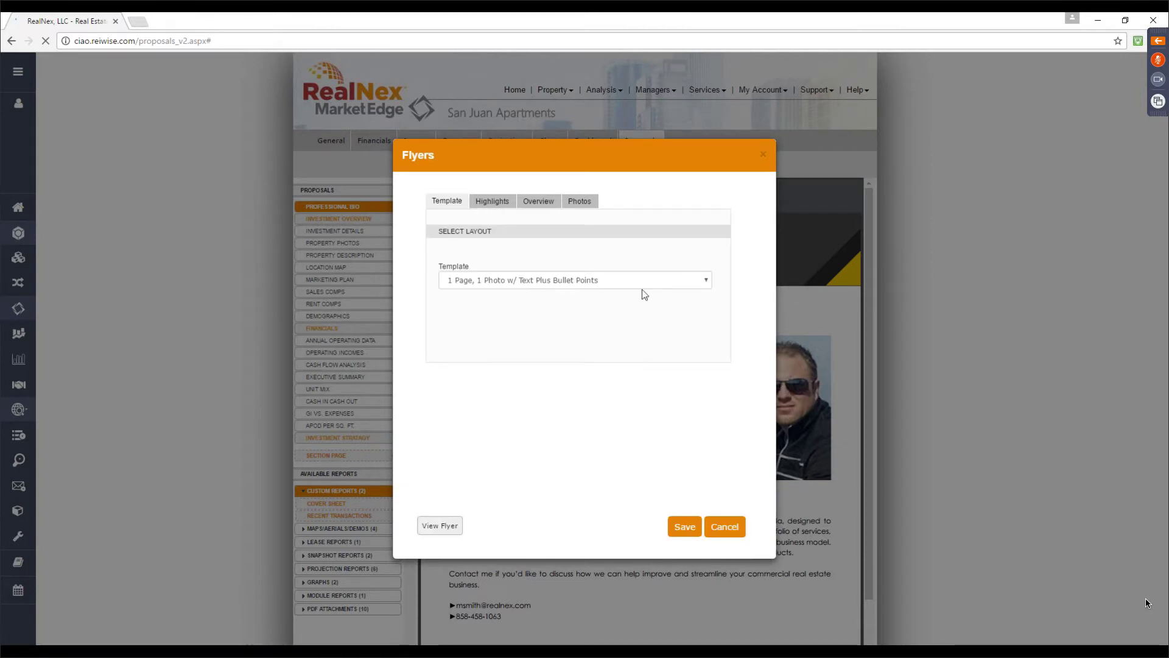
left_click(707, 281)
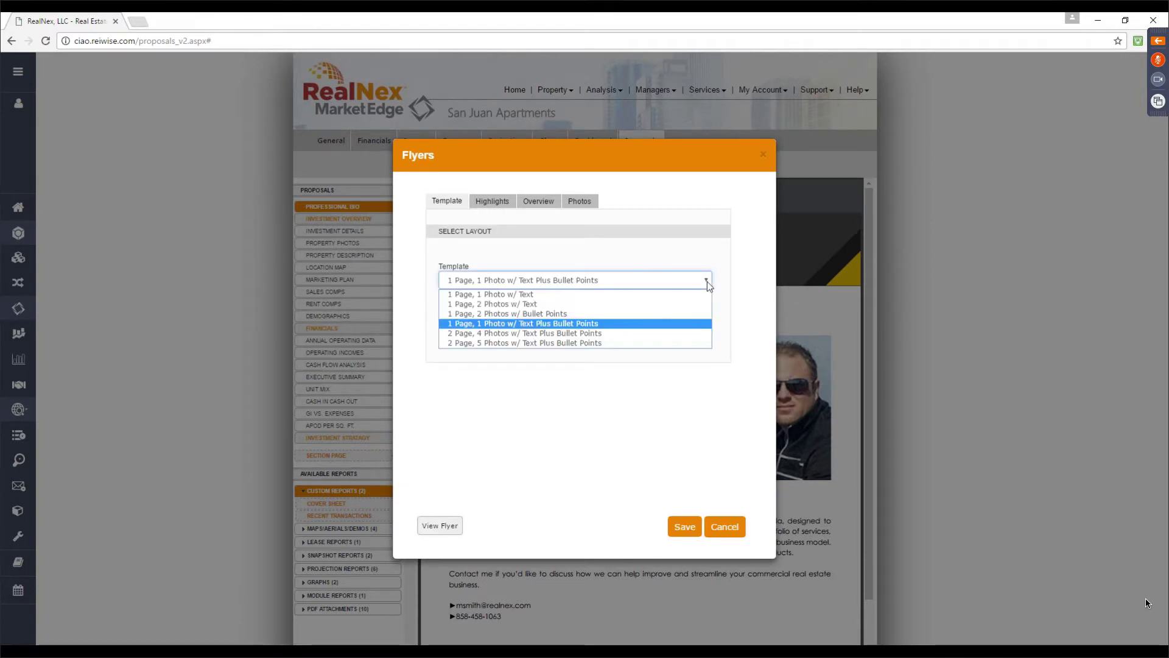
left_click(707, 281)
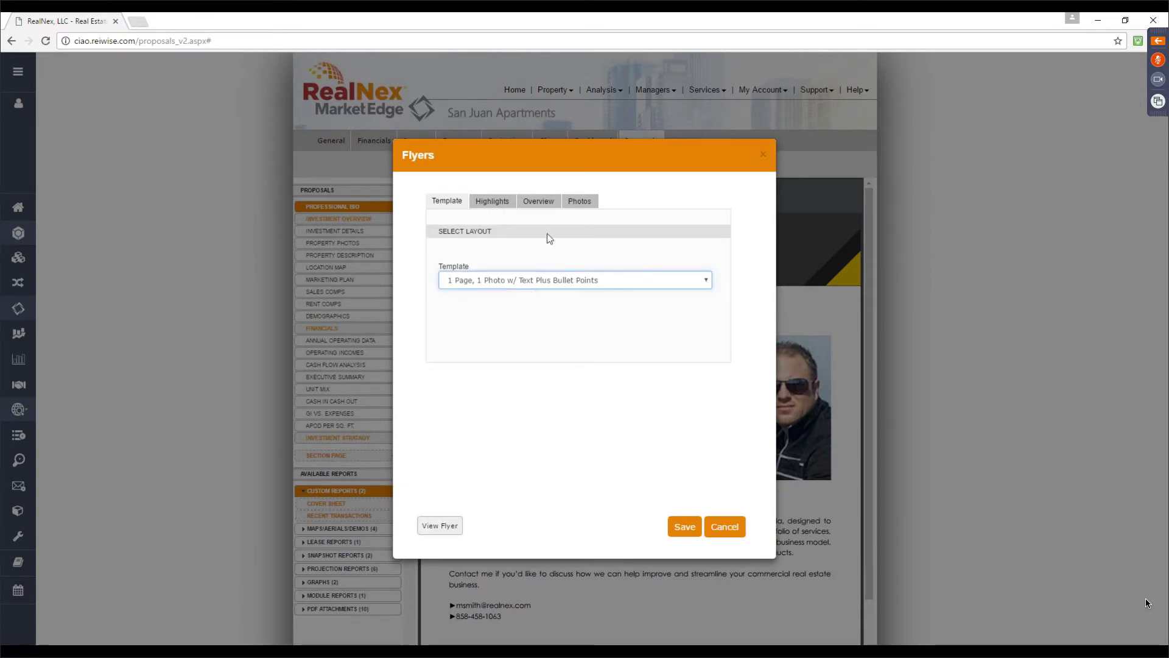
left_click(497, 200)
left_click(538, 201)
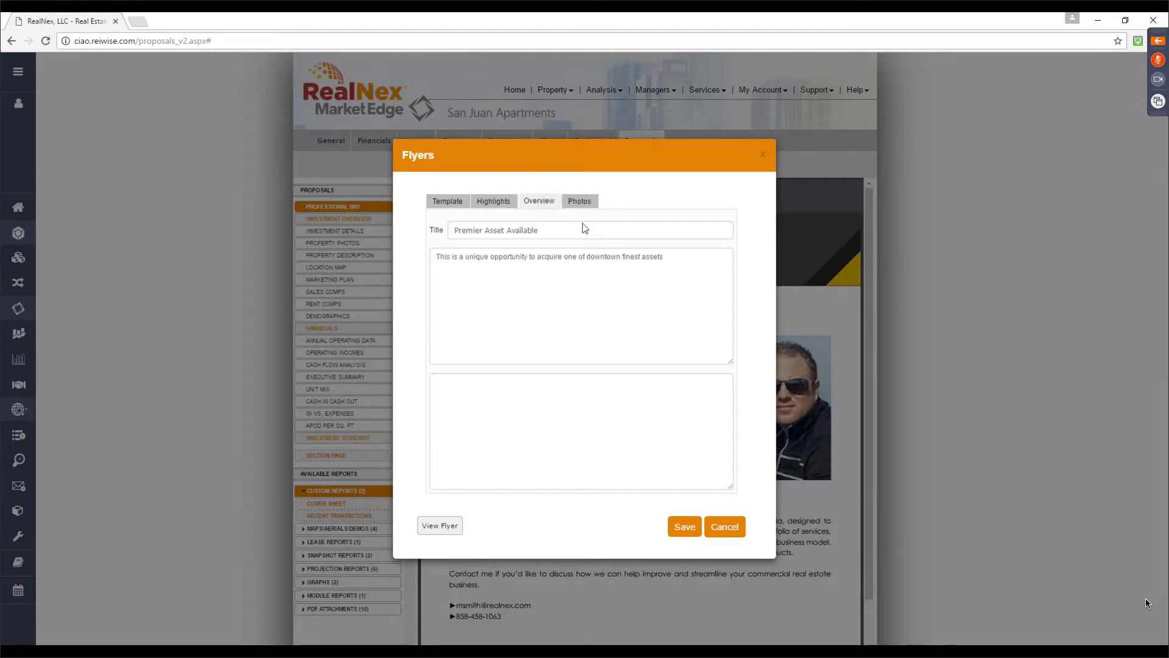
left_click(579, 202)
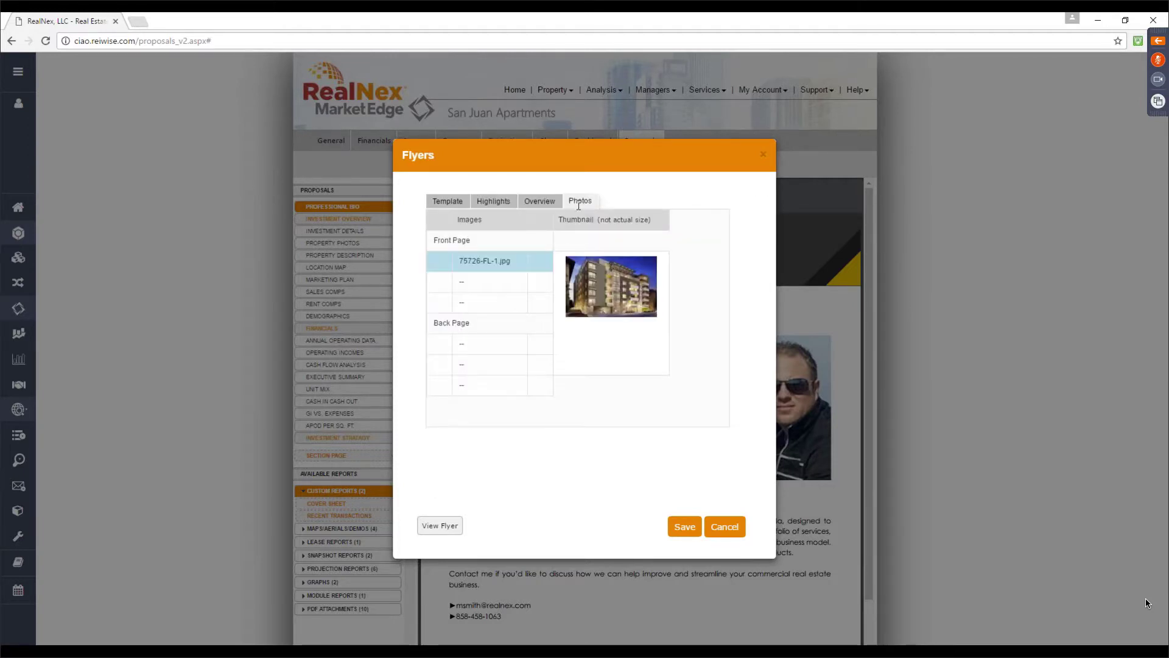
Preview the finished flyer full screen, then close the preview and the Flyers dialog
left_click(439, 526)
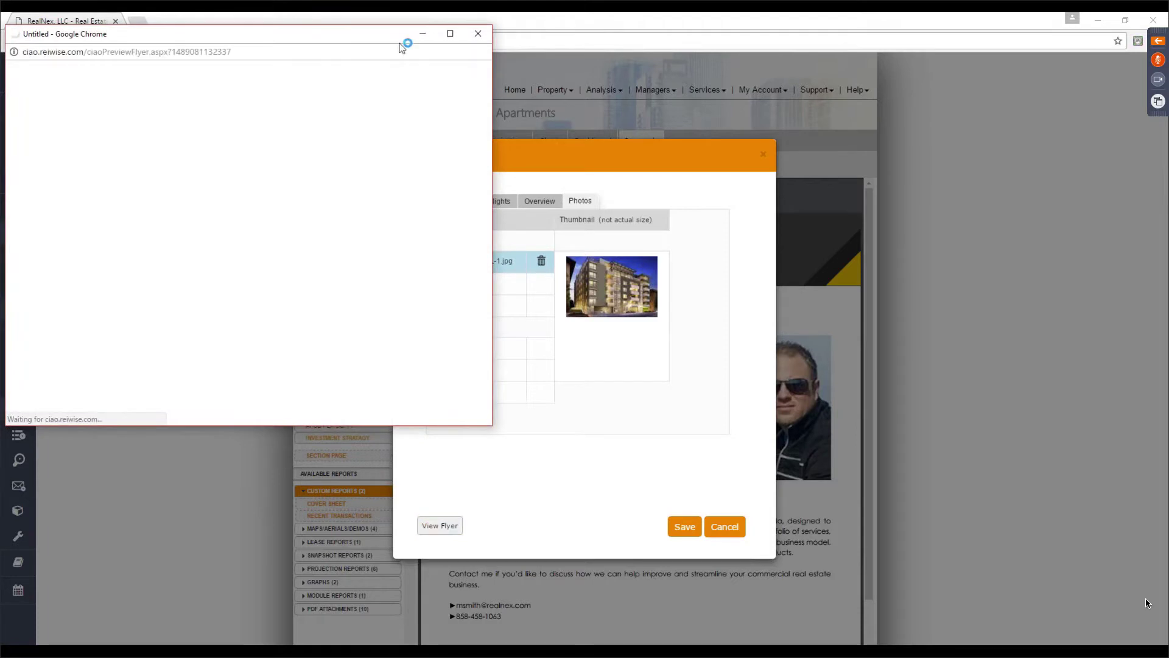
left_click(450, 33)
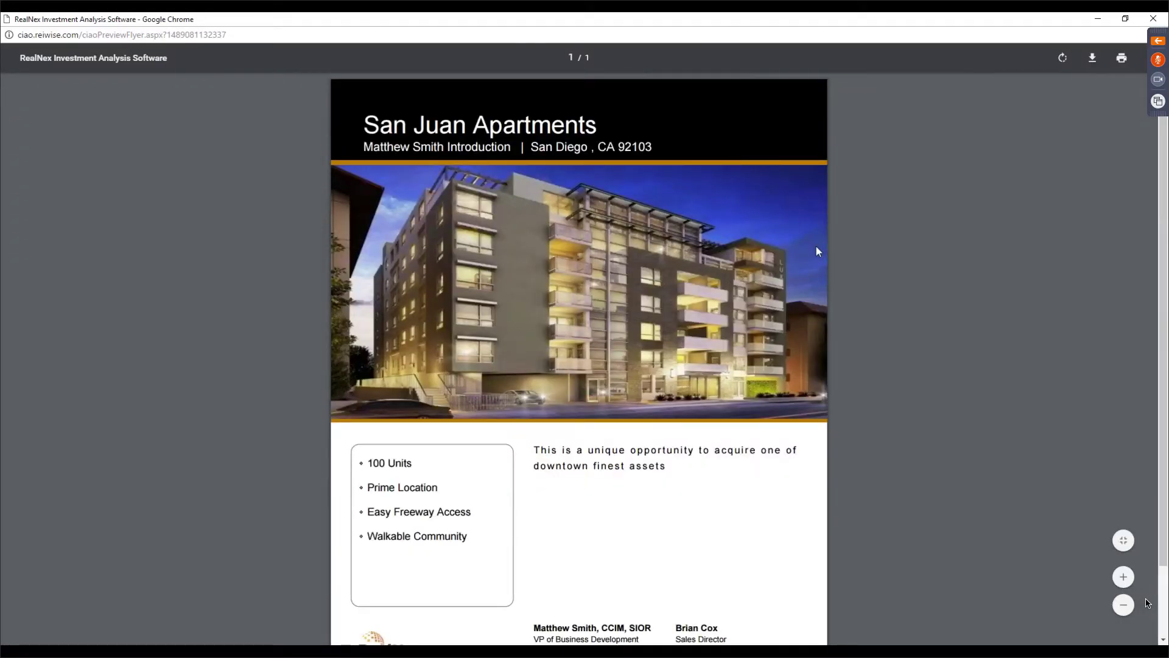
scroll(817, 248, "down", 2)
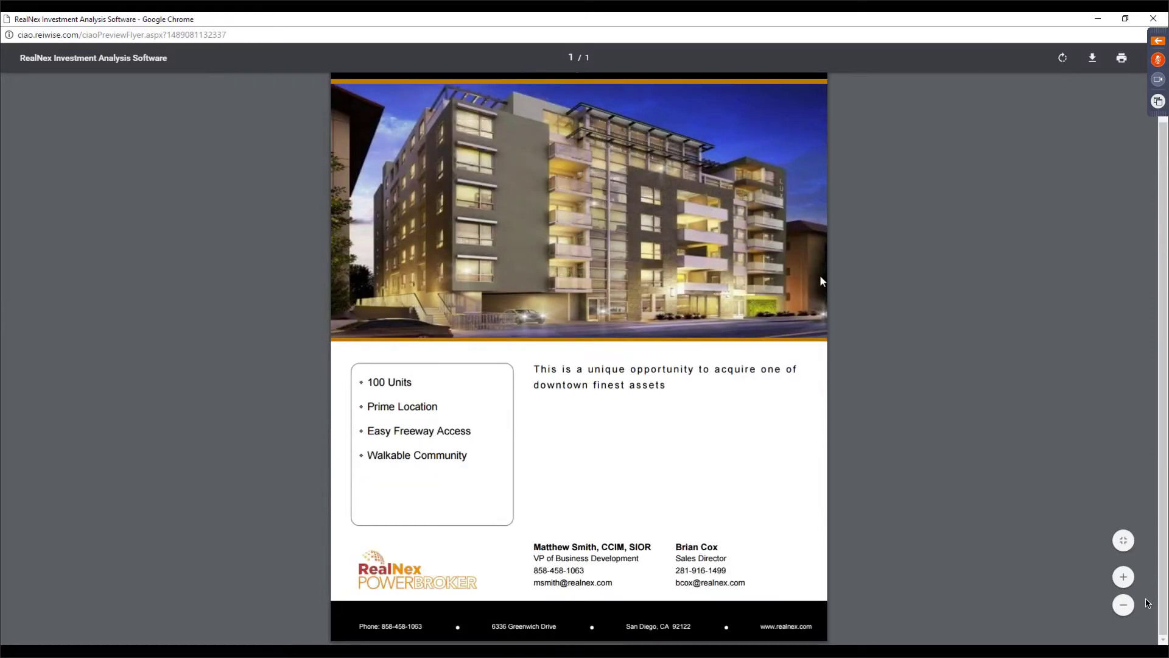
scroll(820, 275, "up", 2)
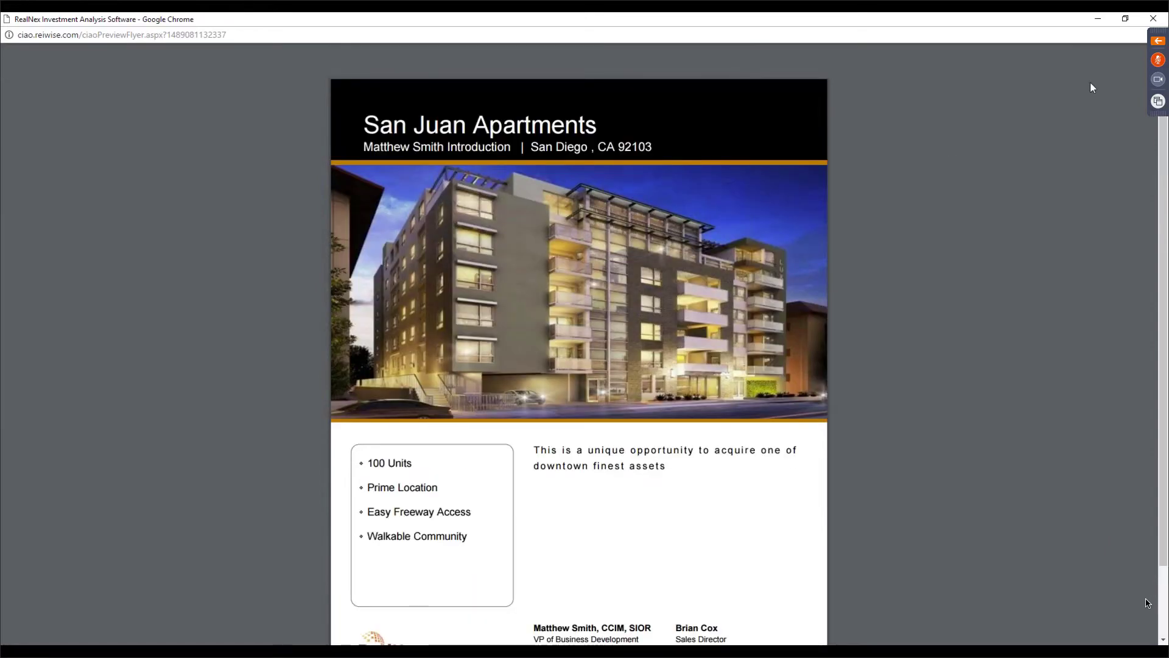
left_click(1153, 18)
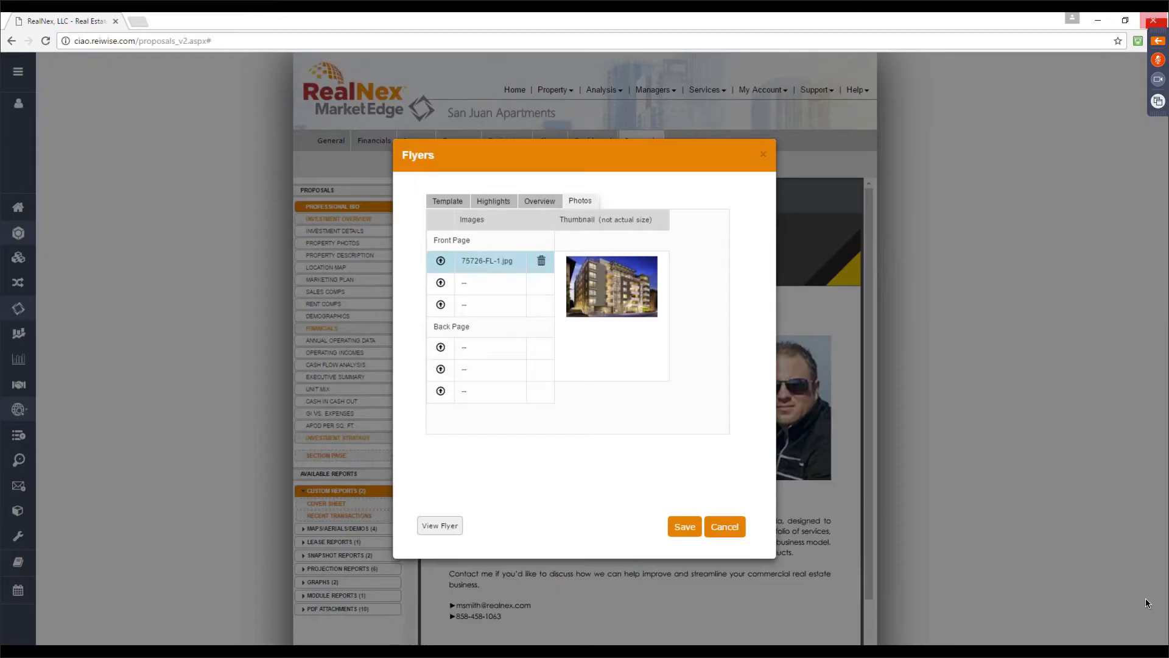
left_click(766, 153)
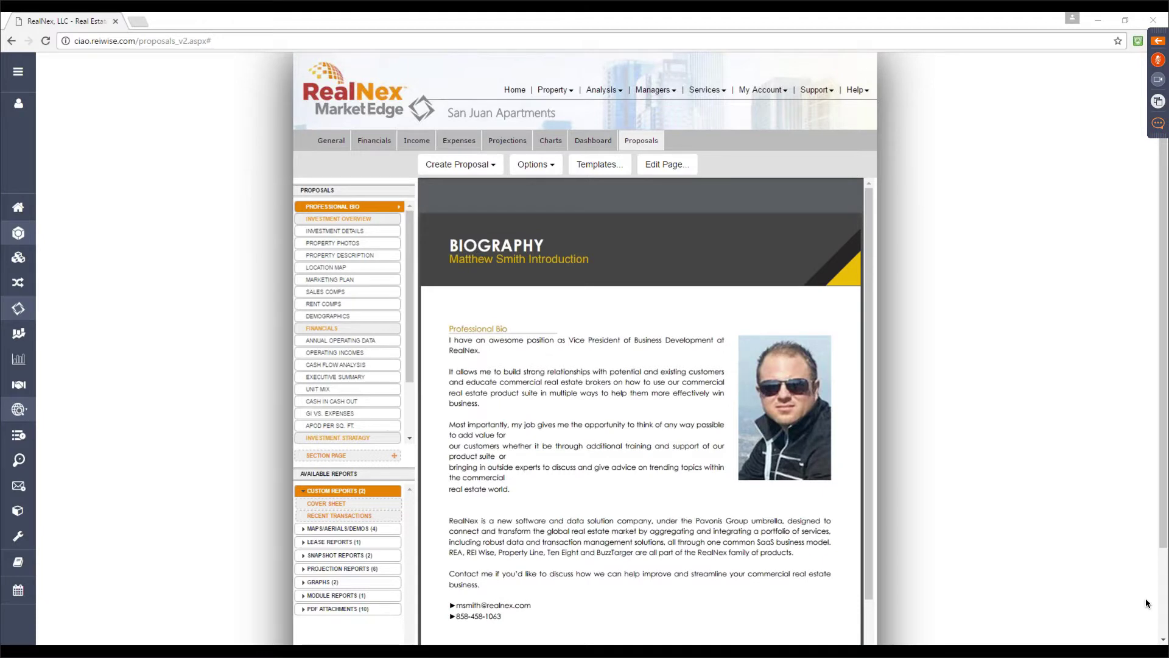
mouse_move(371, 425)
Show the Demographics page and scroll through its San Diego radius map and 1/3/5 mile tables
left_click(341, 316)
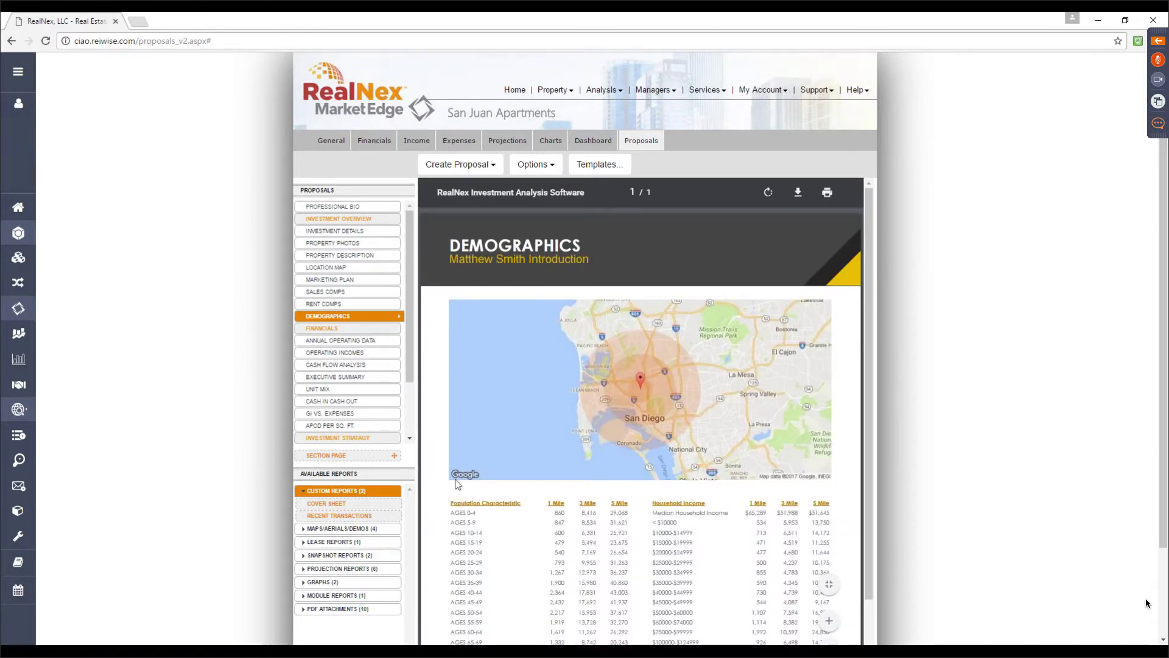
scroll(613, 414, "down", 3)
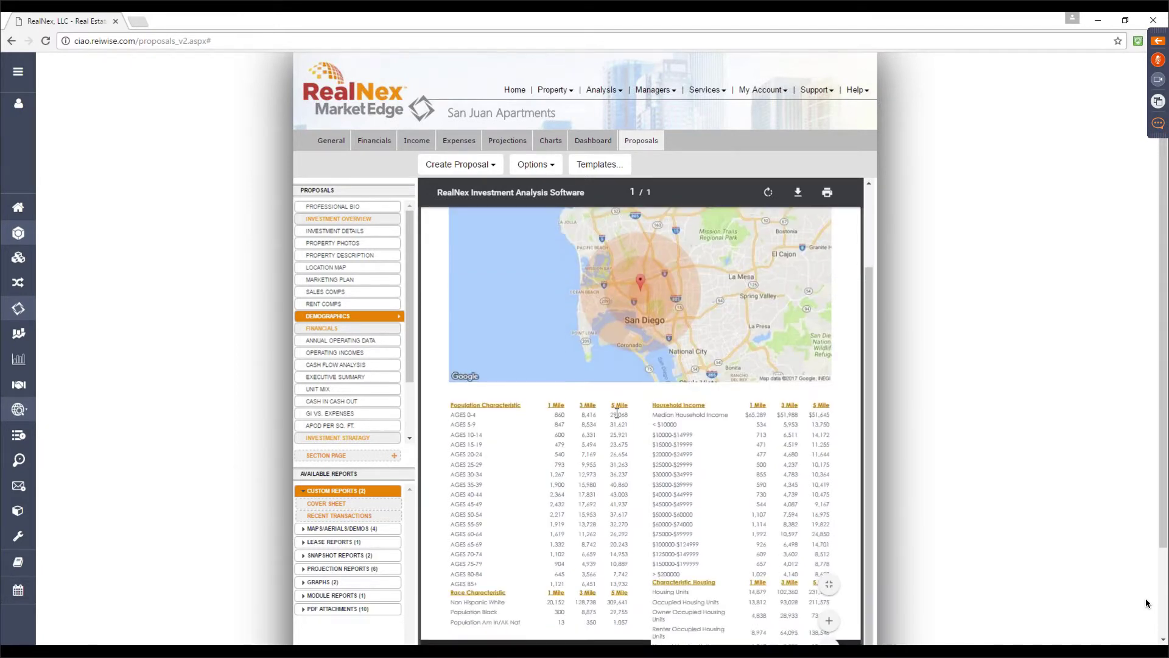
scroll(617, 413, "down", 2)
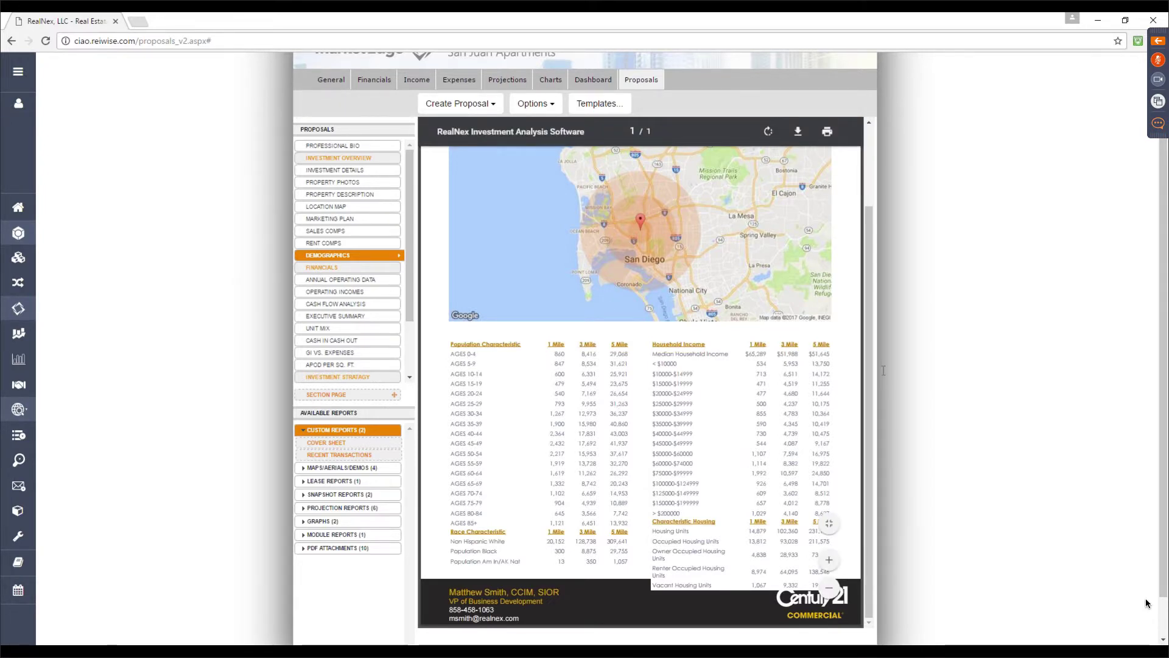
scroll(768, 397, "down", 1)
scroll(768, 397, "down", 1)
scroll(766, 397, "up", 2)
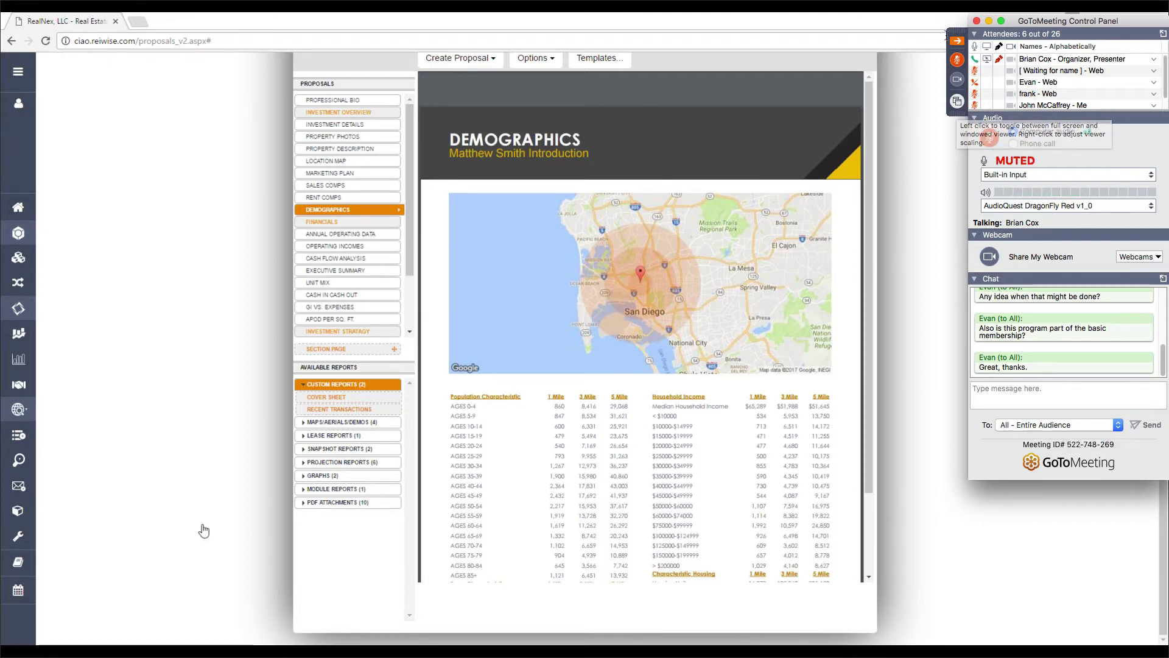
Hide the GoToMeeting control panel with its orange arrow so the Demographics page is clear
mouse_move(774, 181)
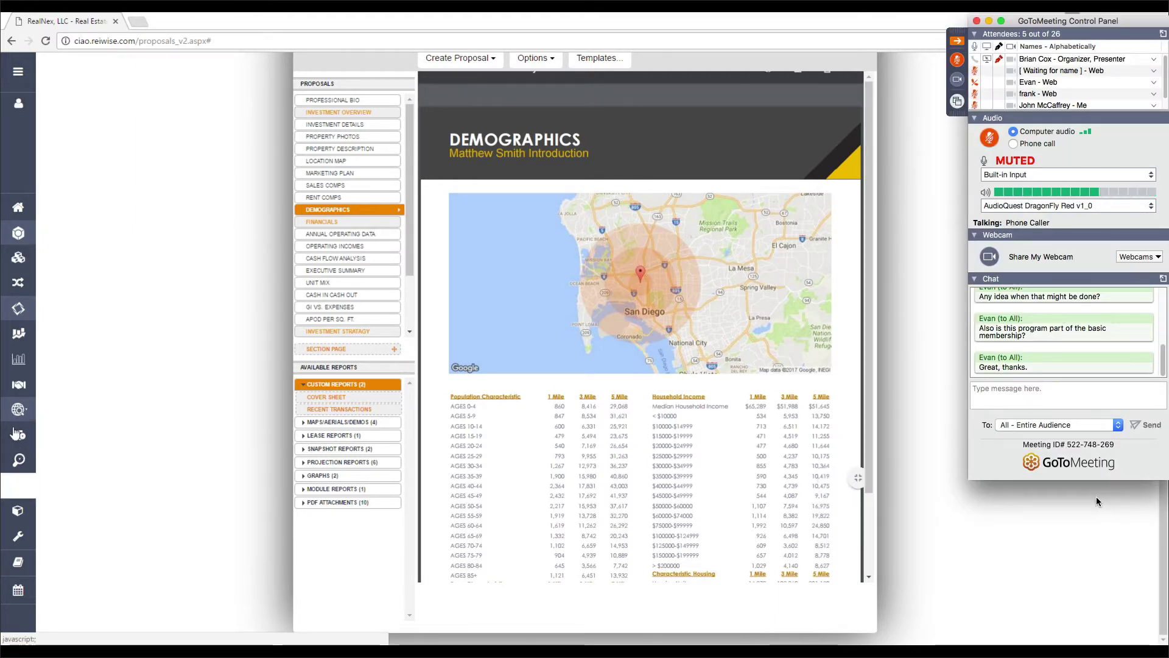
left_click(957, 40)
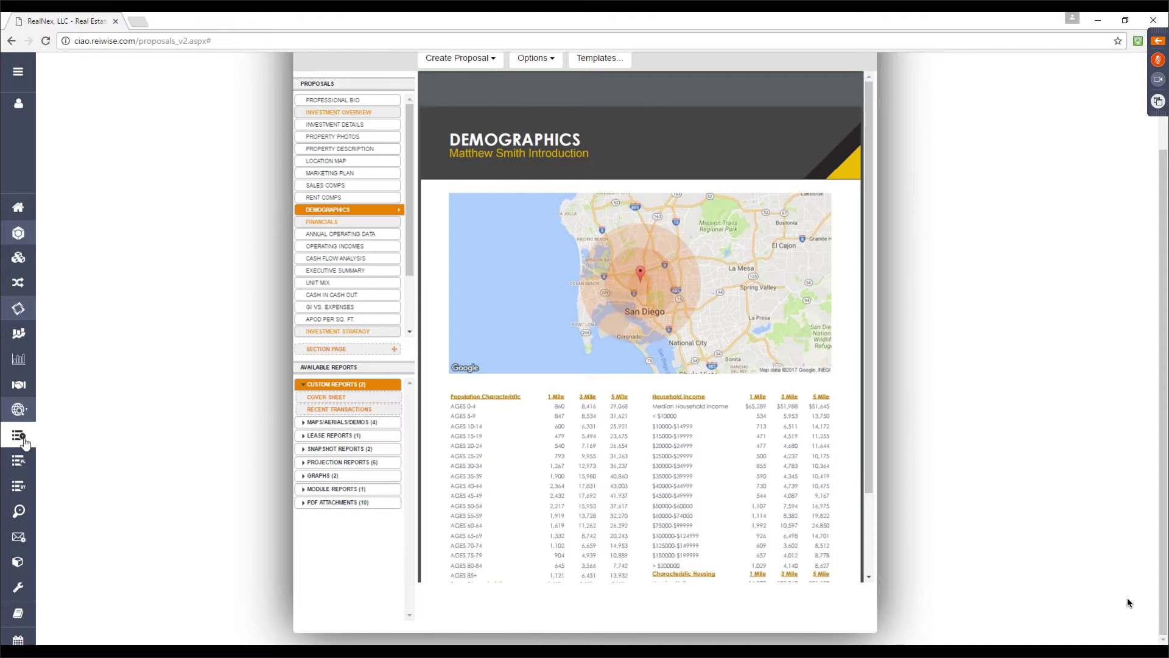
Go to the MarketPlace dashboard and start a new listing with List Your Opportunity
left_click(23, 487)
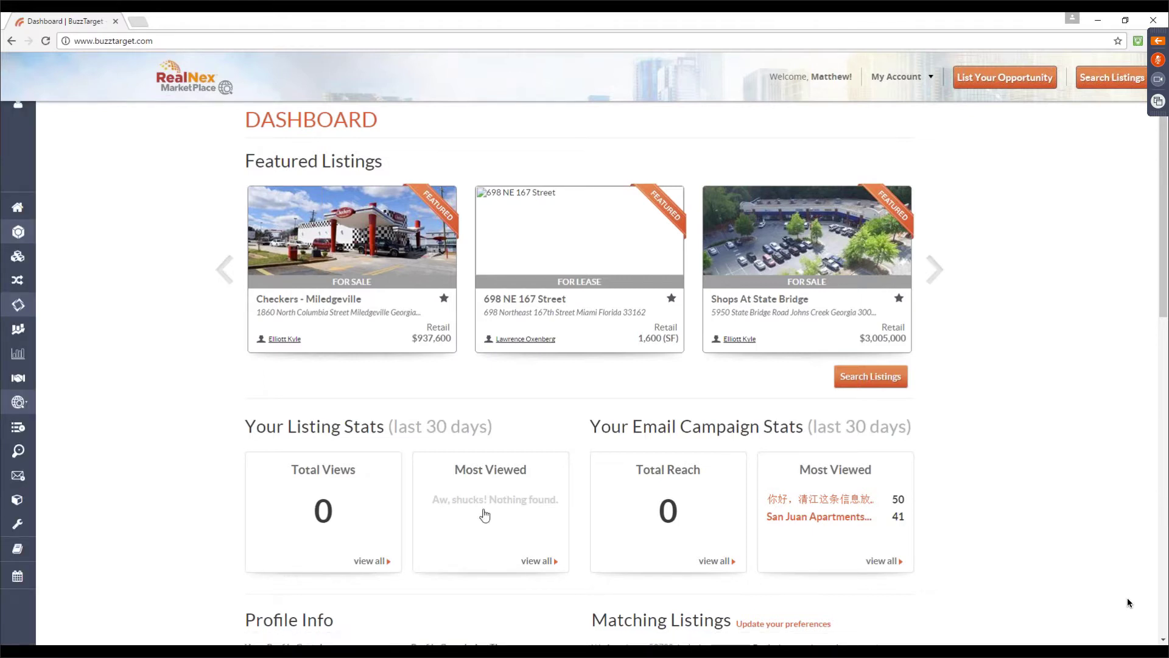
left_click(982, 78)
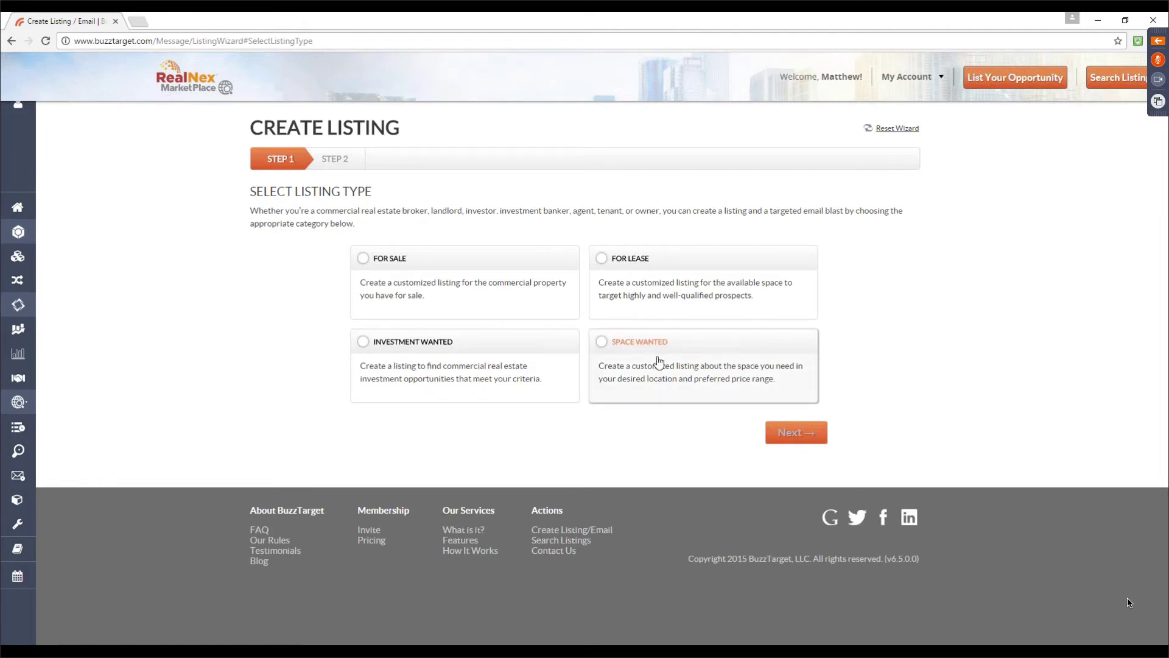
Go to My Account > My Listings and open the San Juan Apartments listing
left_click(938, 78)
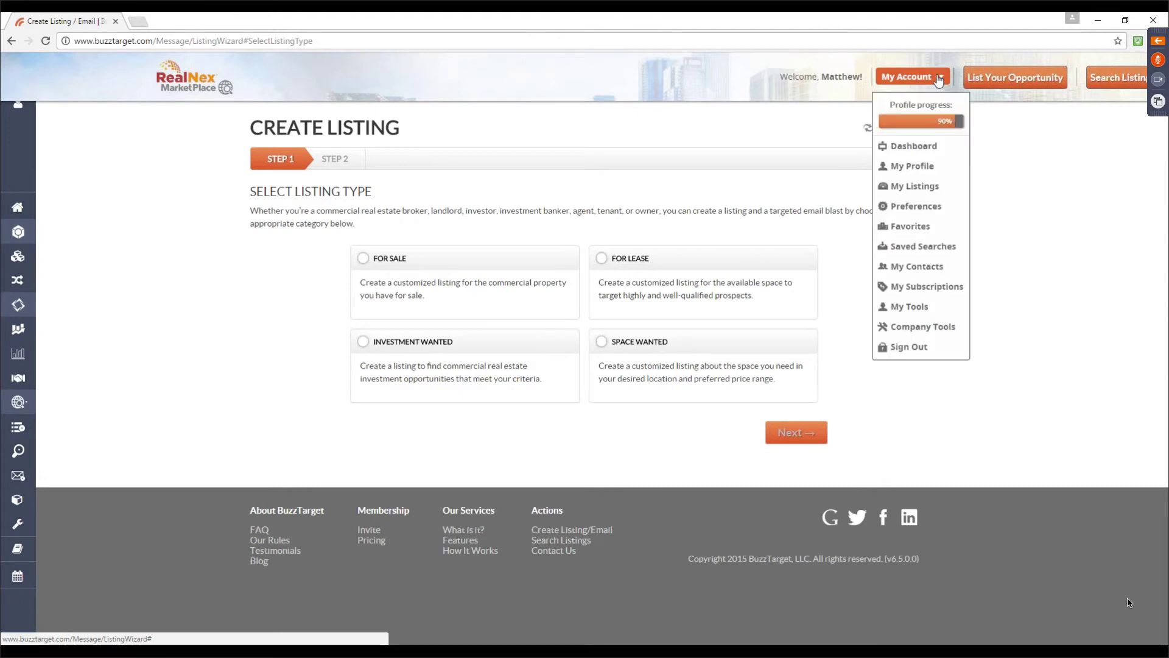
left_click(912, 187)
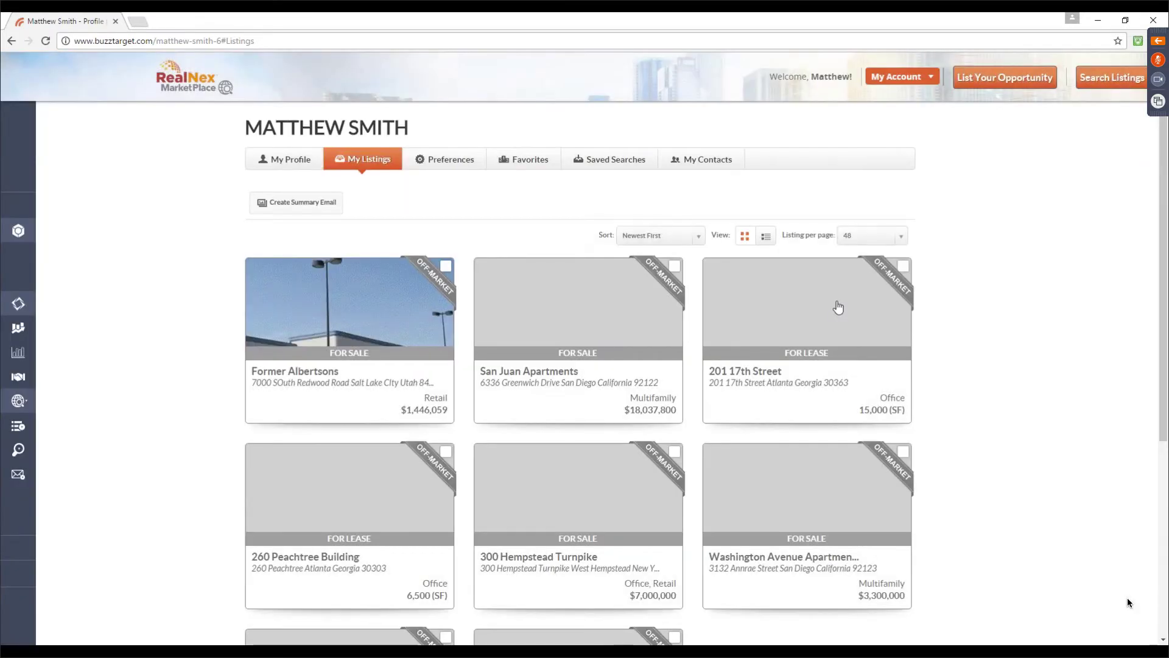
left_click(576, 329)
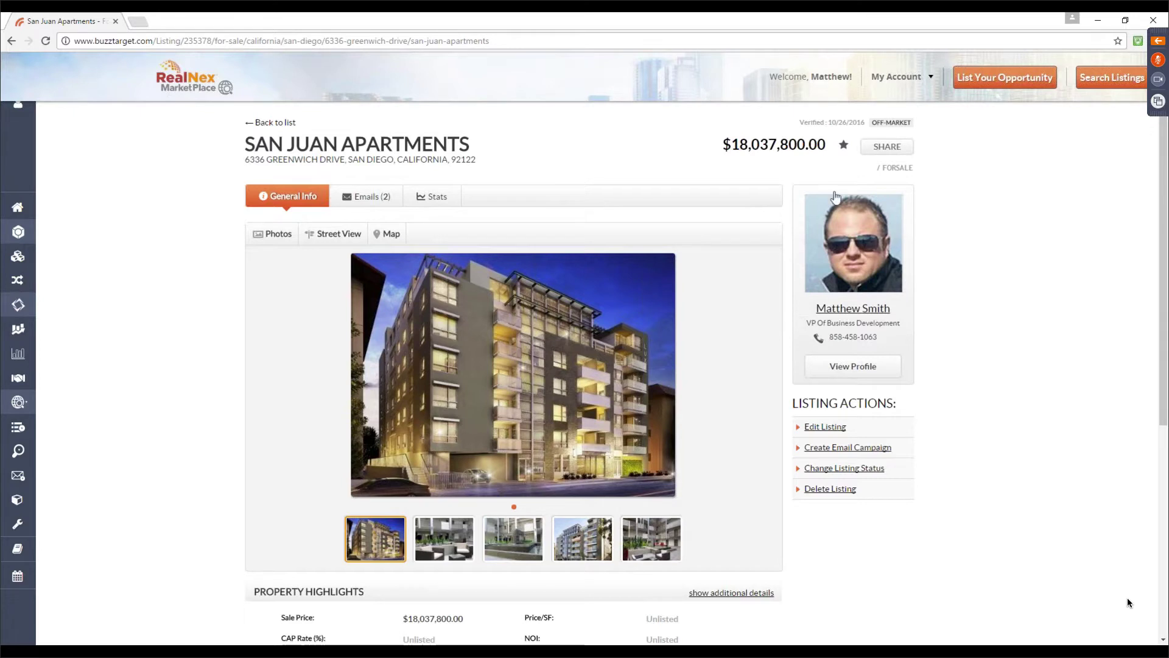
left_click(906, 156)
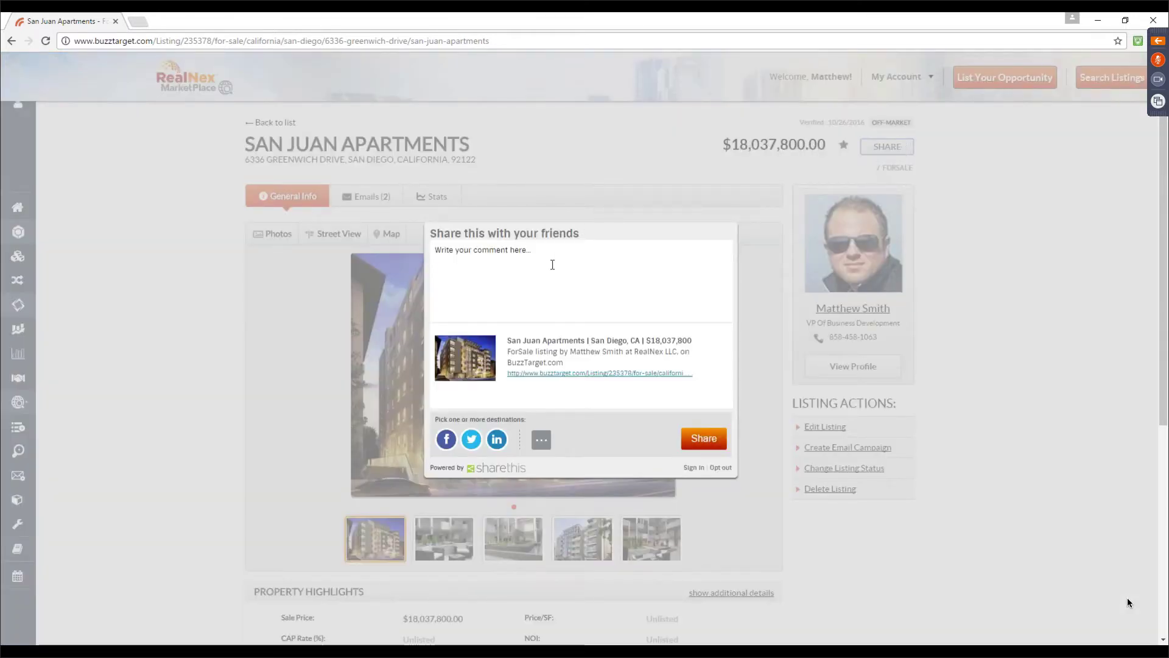
left_click(553, 265)
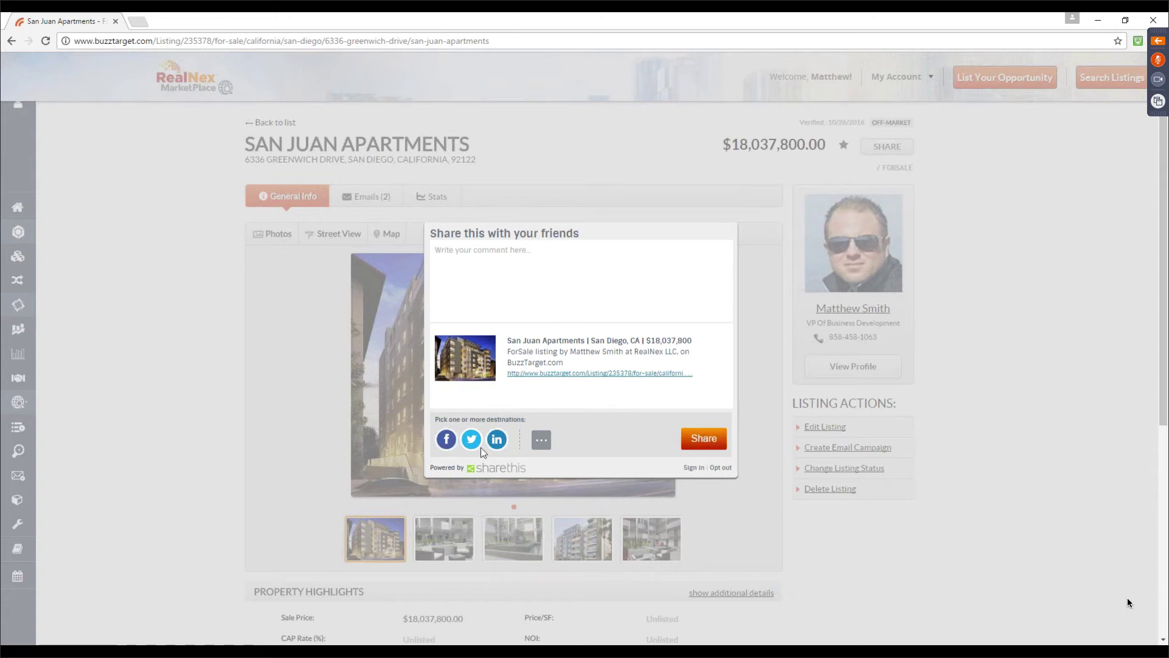
left_click(753, 536)
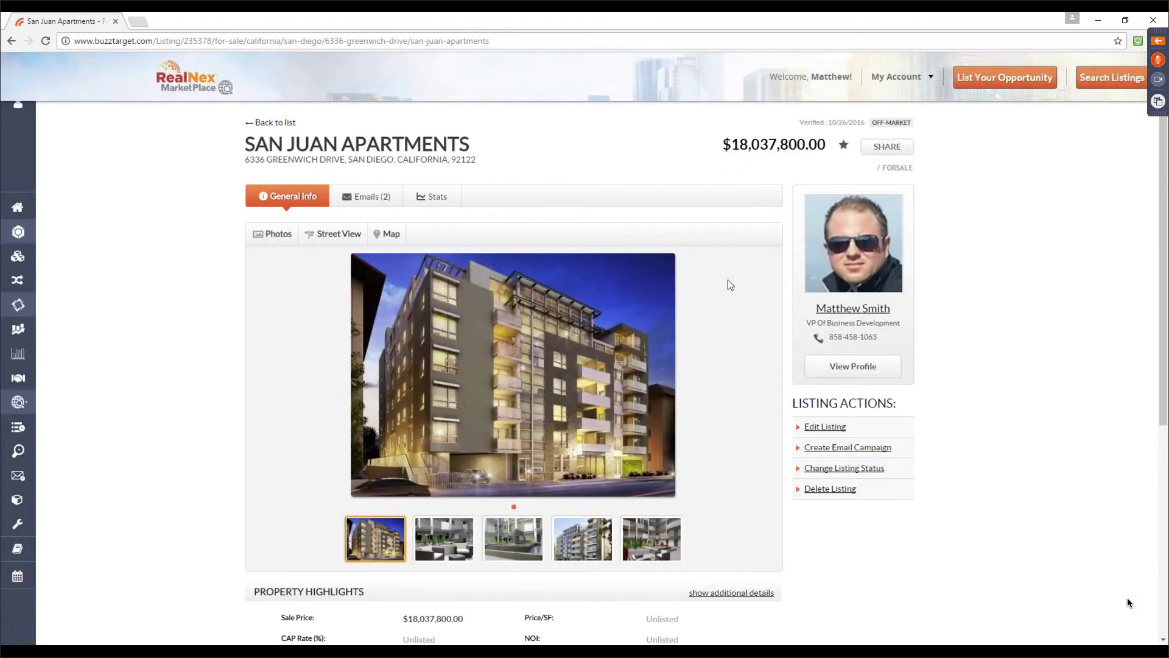
scroll(730, 284, "down", 4)
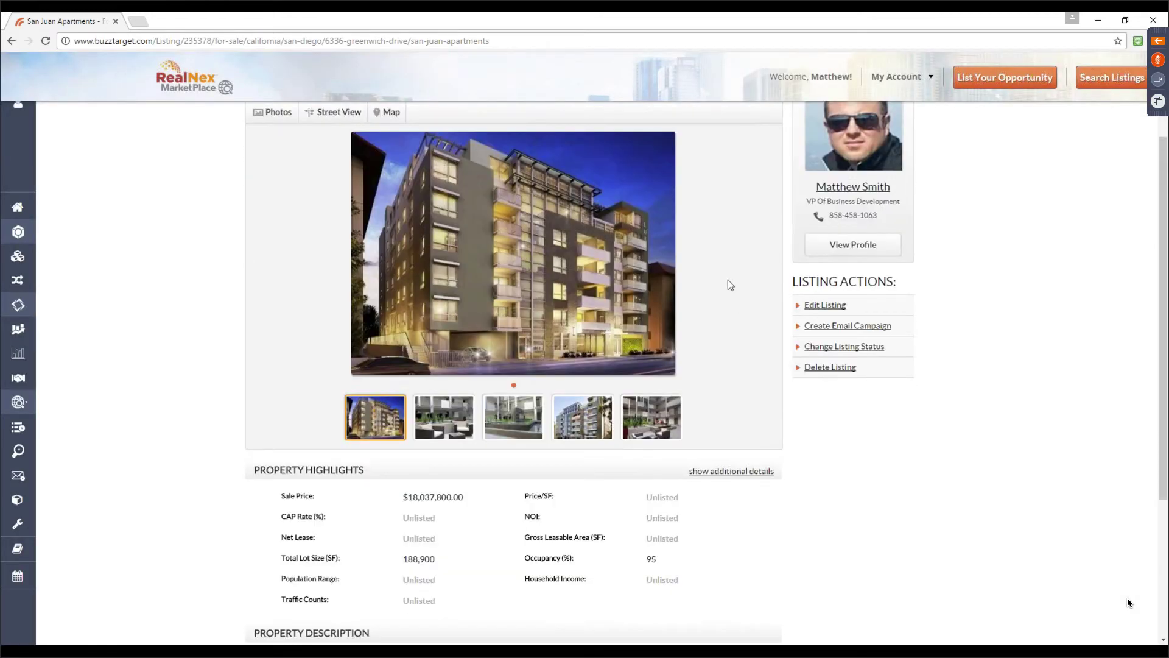
scroll(499, 466, "down", 1)
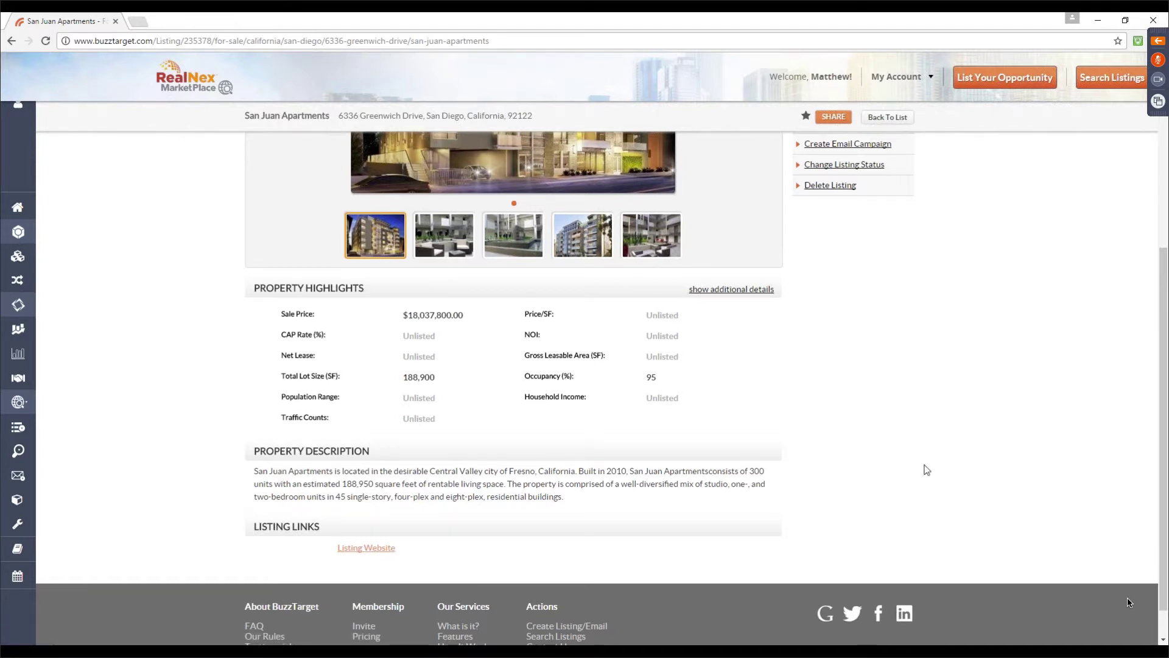
scroll(923, 481, "up", 5)
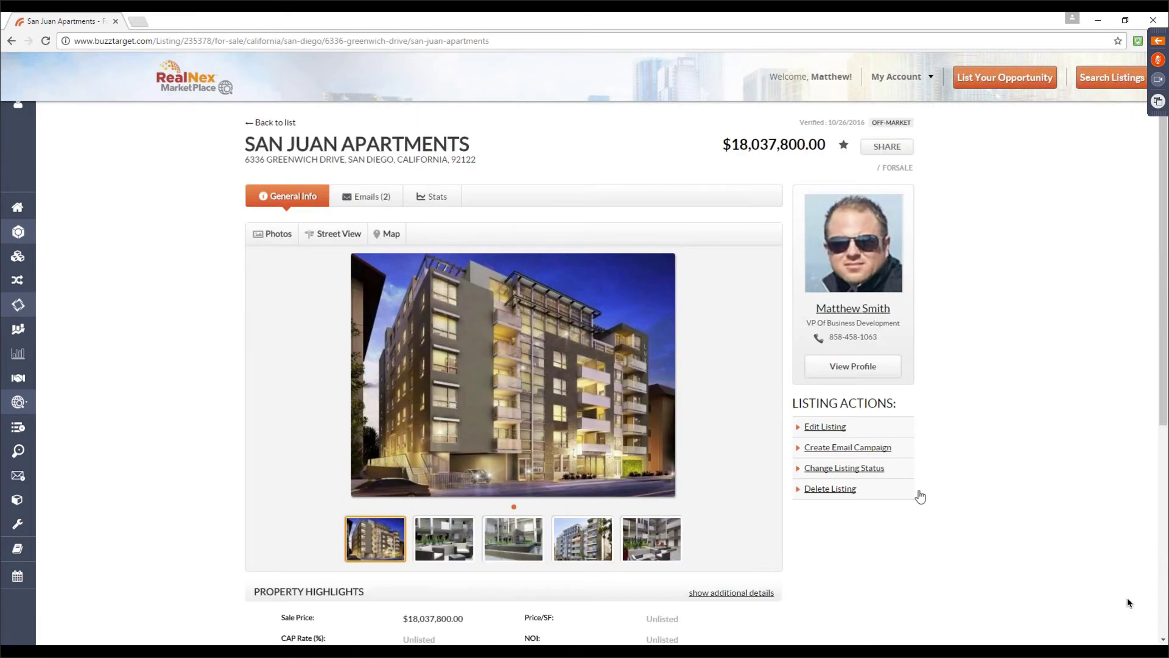
Start a San Juan Apartments email campaign using Advanced customizable templates, viewing For Sale 1
left_click(828, 450)
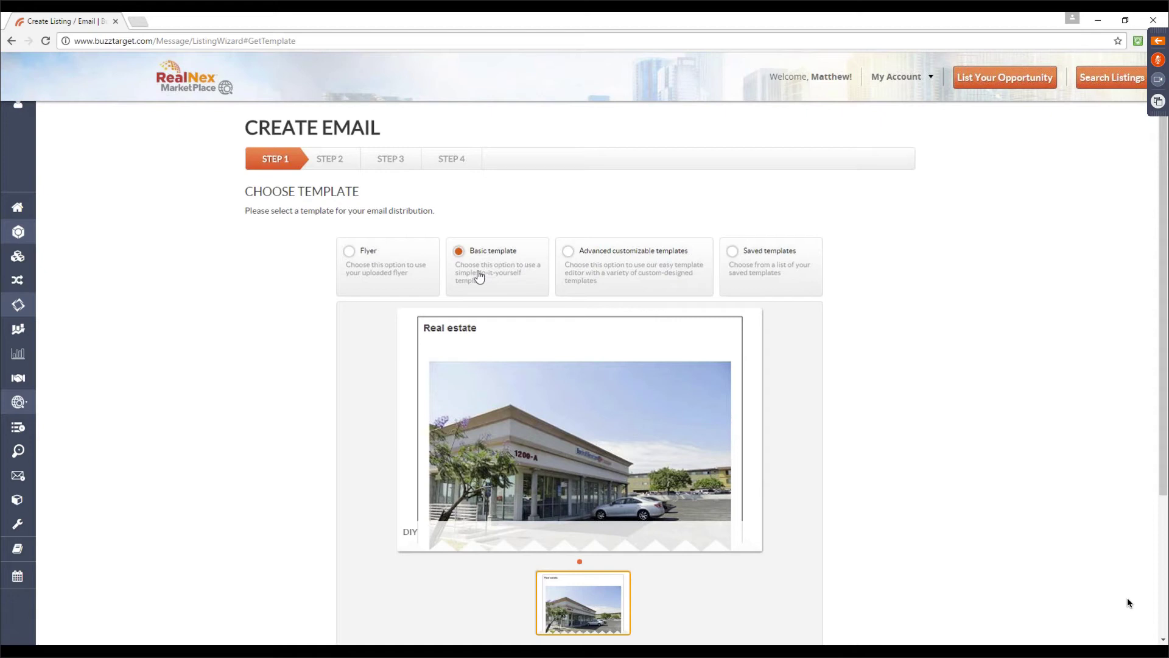
left_click(570, 260)
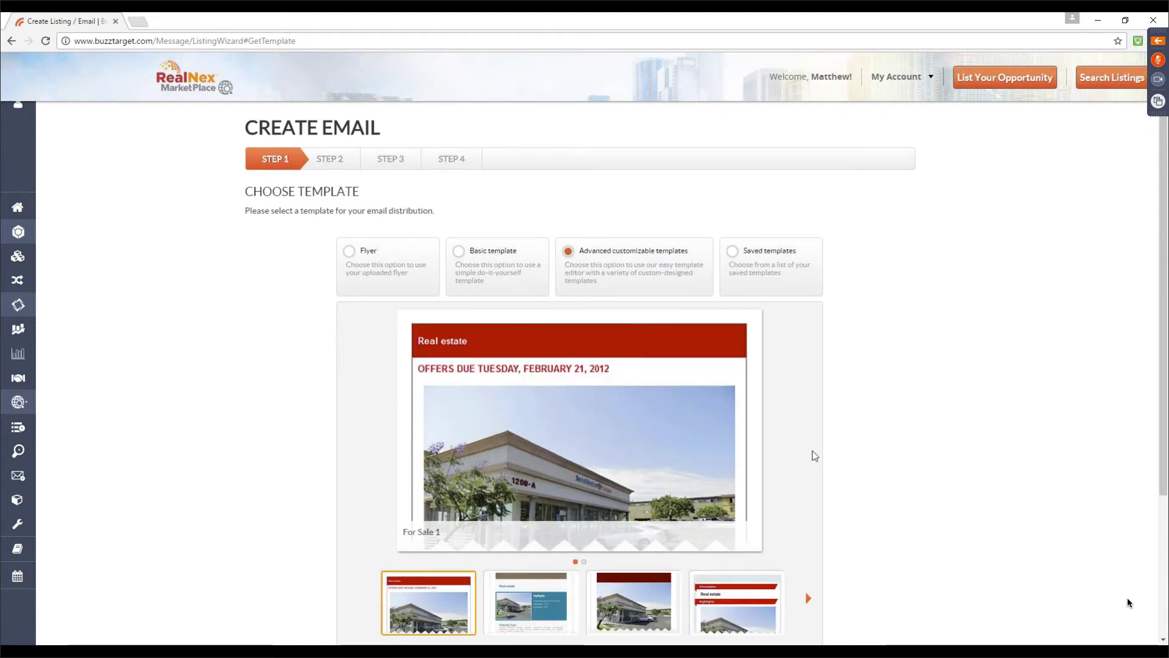
scroll(812, 451, "down", 1)
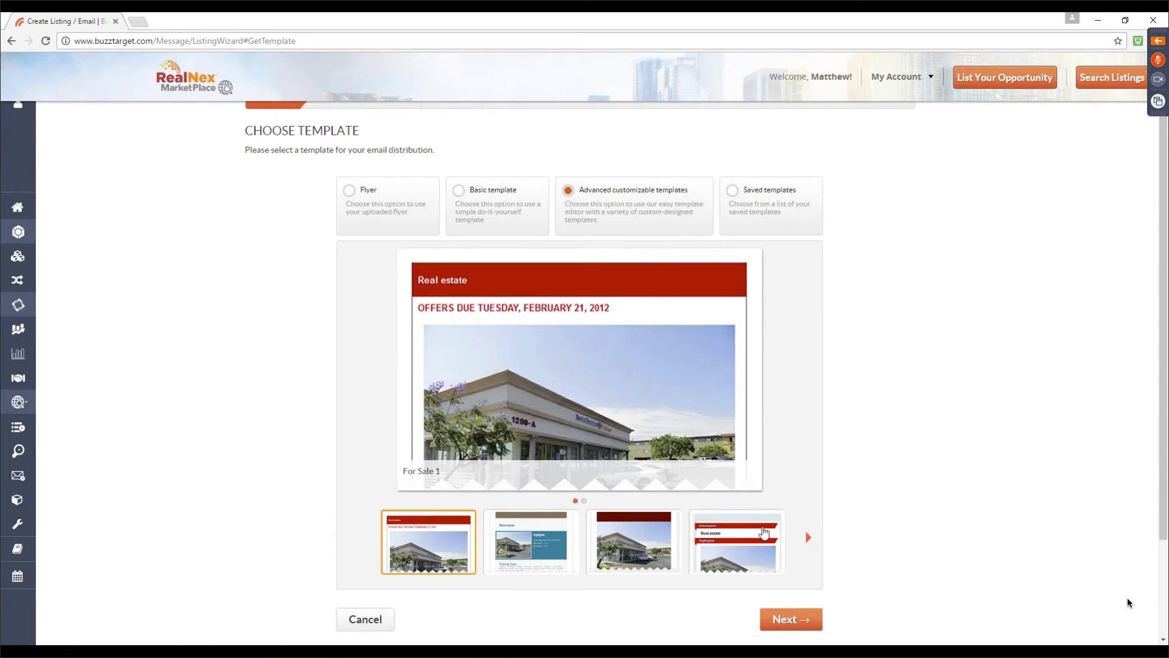
Advance to Step 2 of the email wizard and look over the email layout
left_click(791, 611)
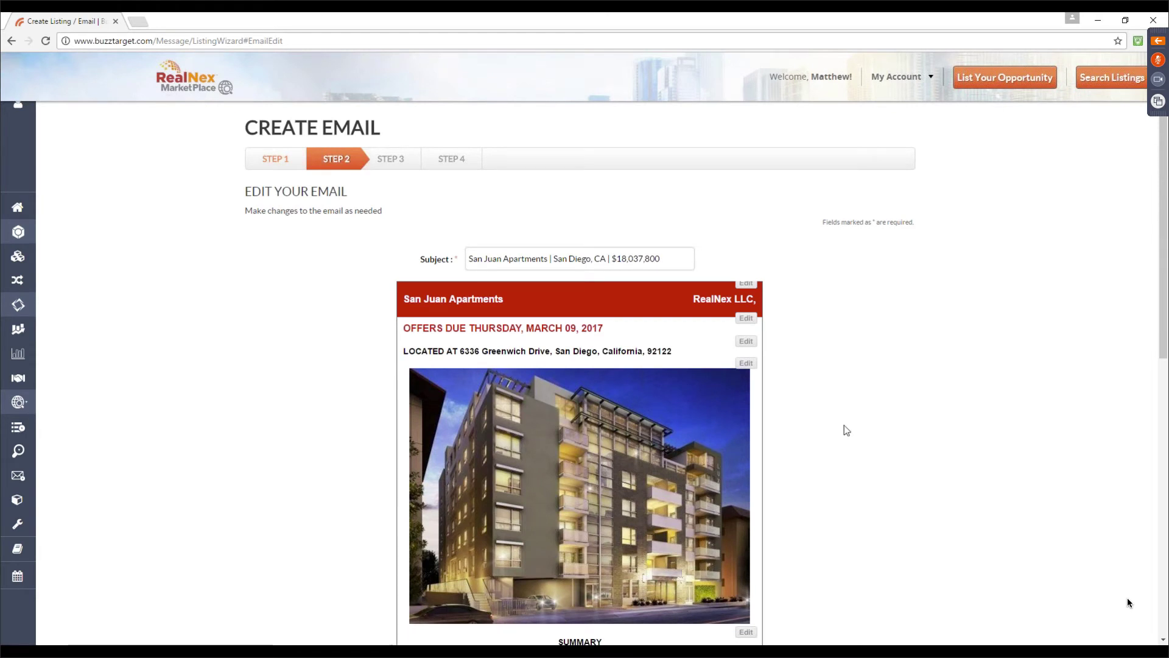
scroll(846, 425, "down", 2)
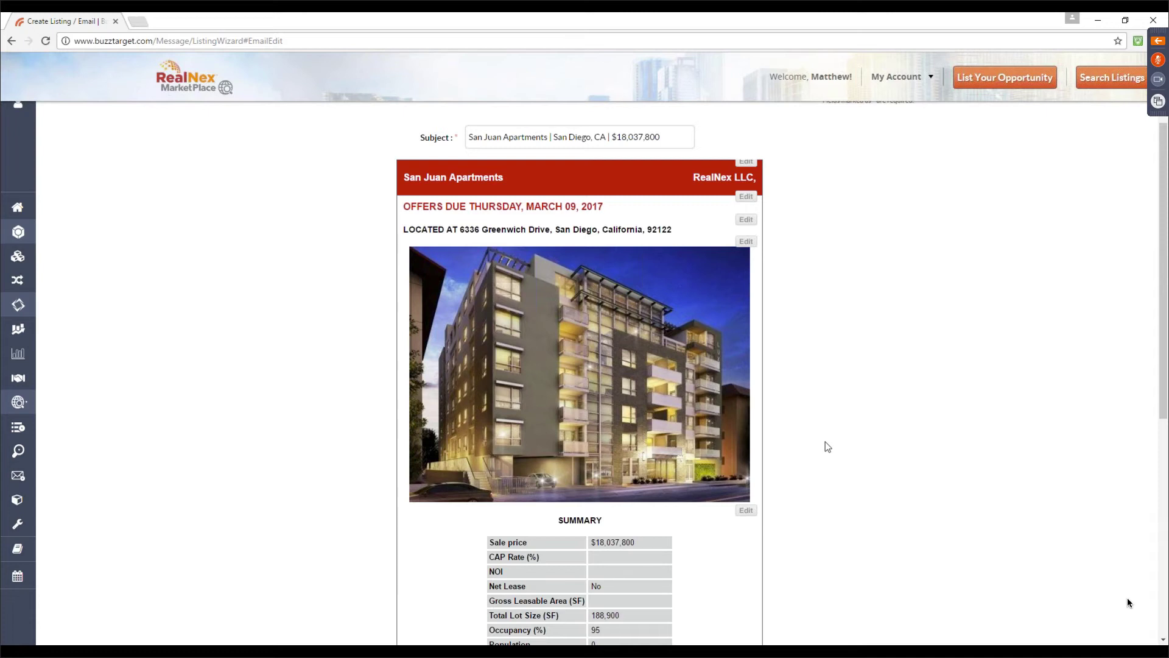
scroll(568, 517, "down", 7)
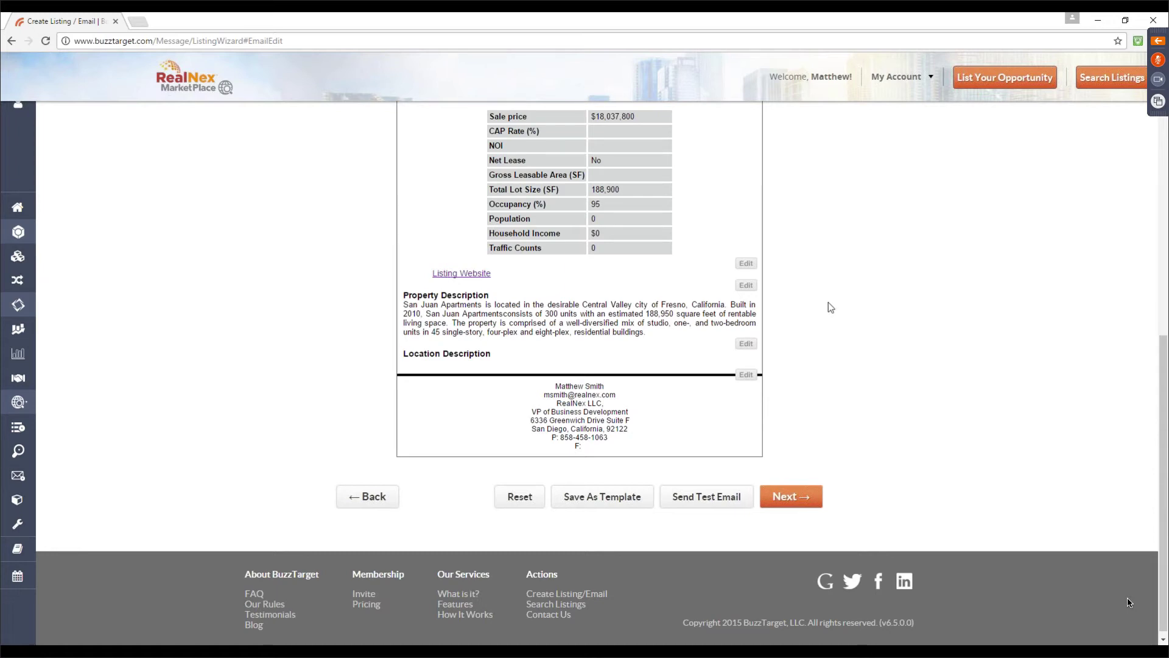
scroll(829, 304, "up", 15)
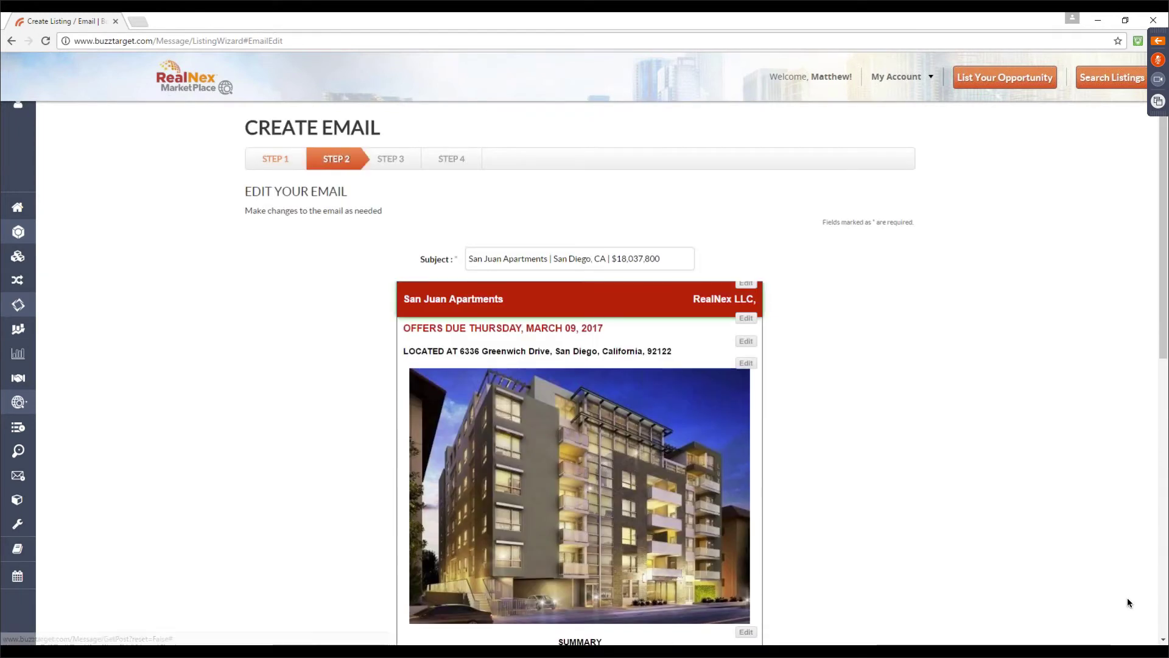
Change the San Juan Apartments header background from red to dark navy and apply it
left_click(744, 284)
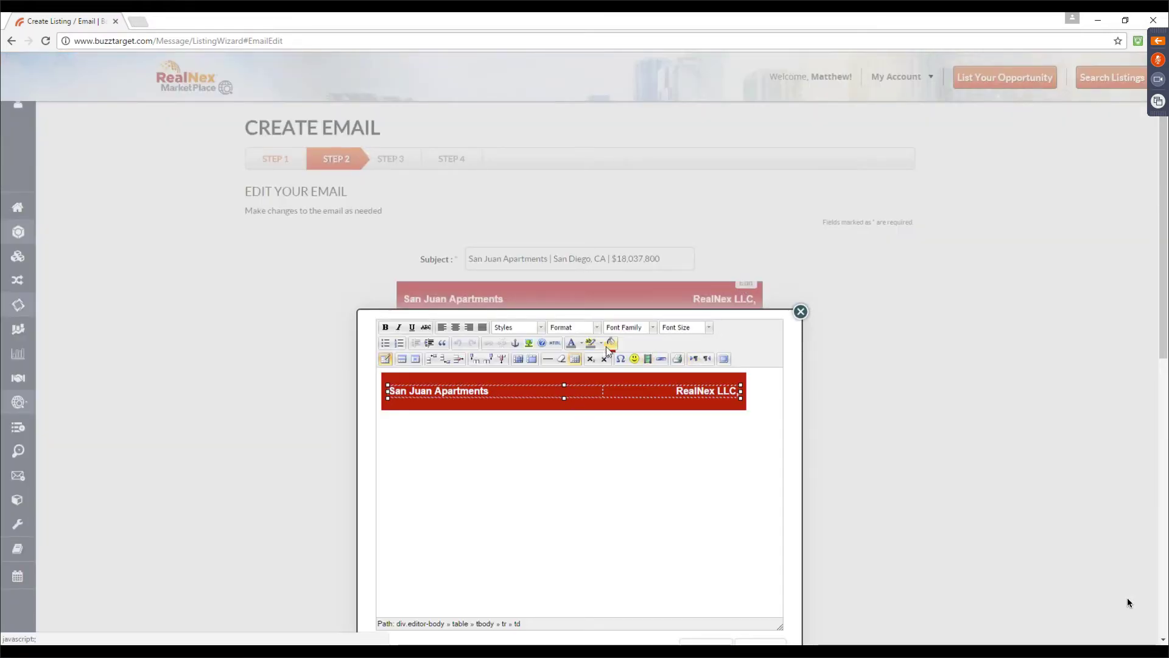
left_click(607, 347)
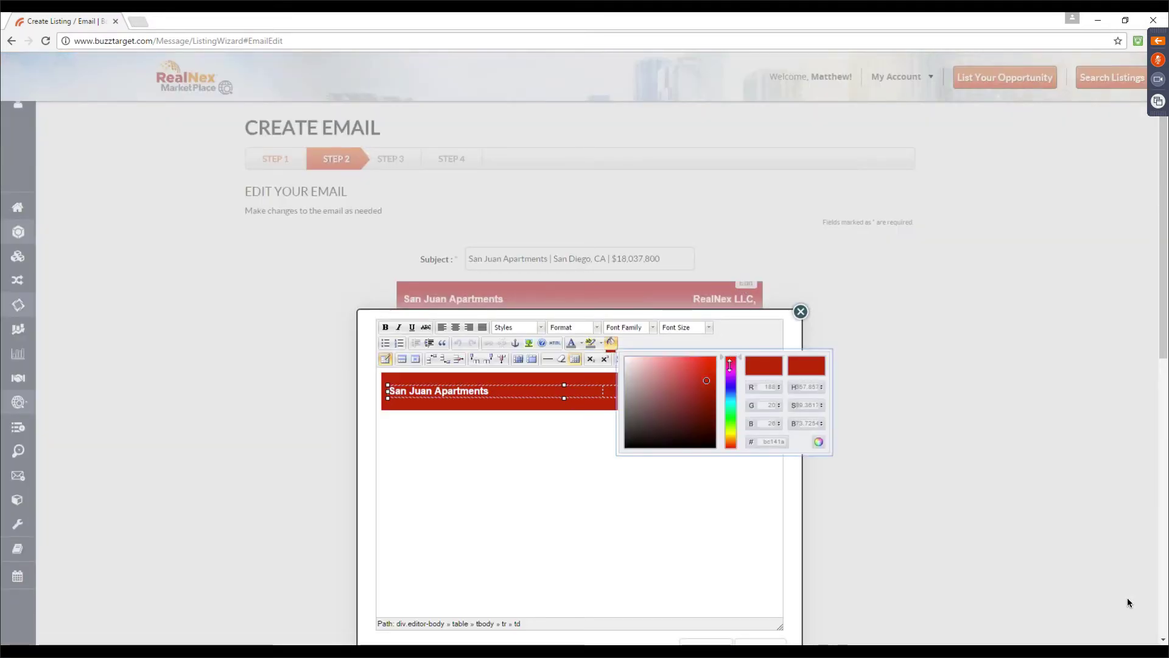
left_click_drag(729, 364, 730, 388)
left_click(702, 386)
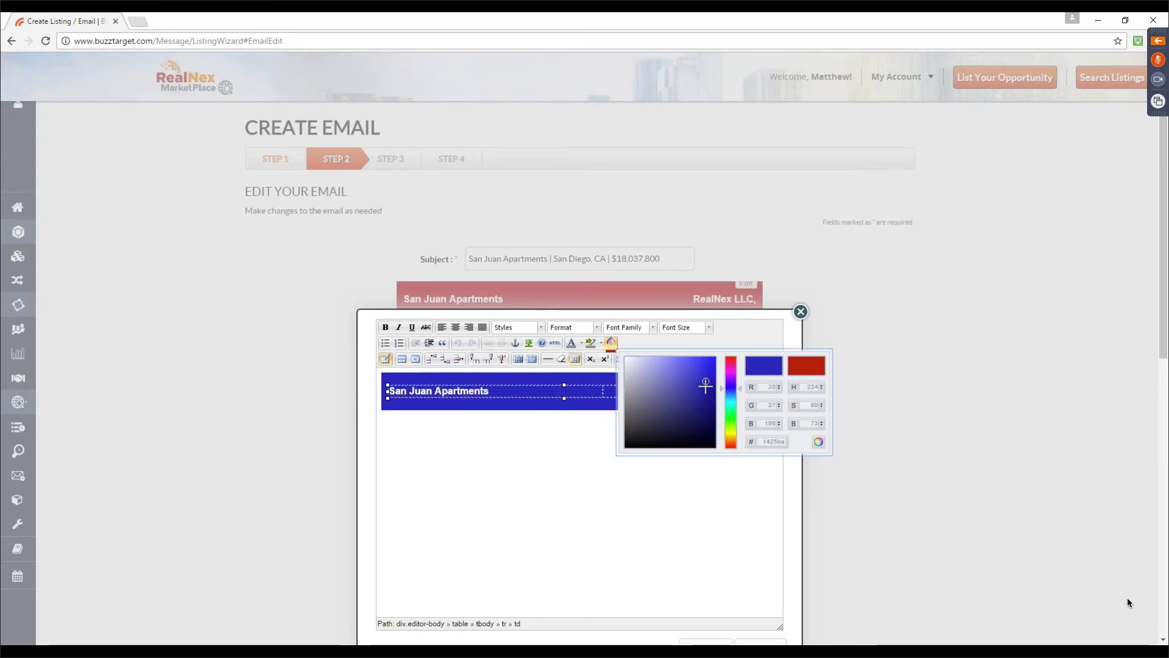
left_click(678, 434)
left_click(642, 532)
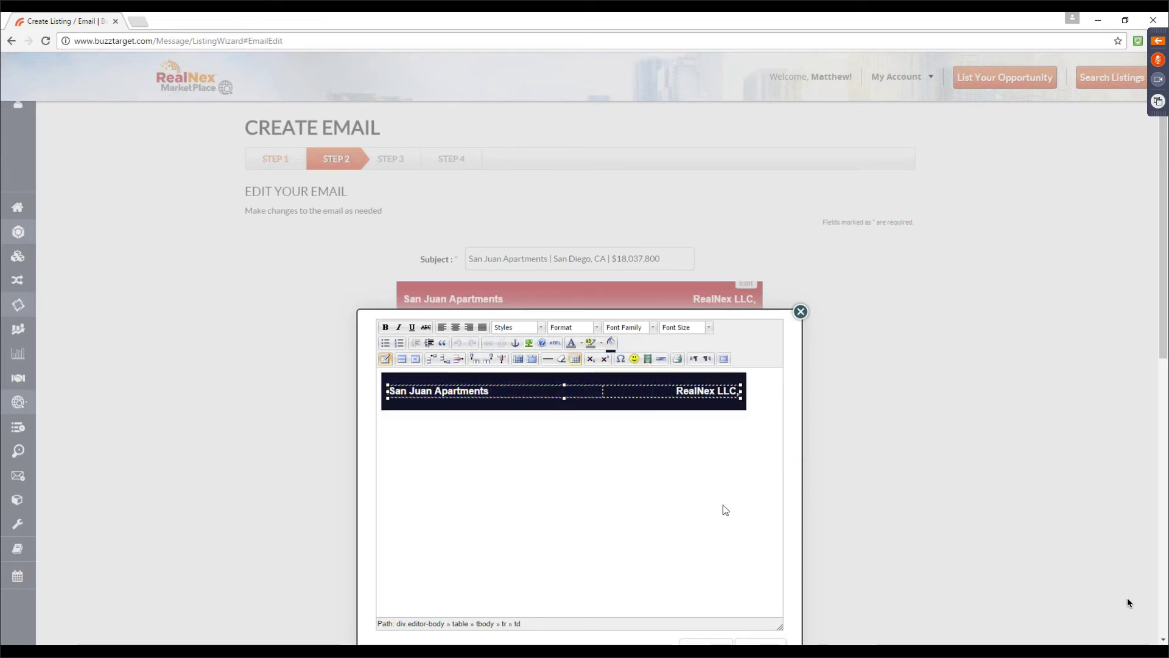
scroll(688, 579, "down", 3)
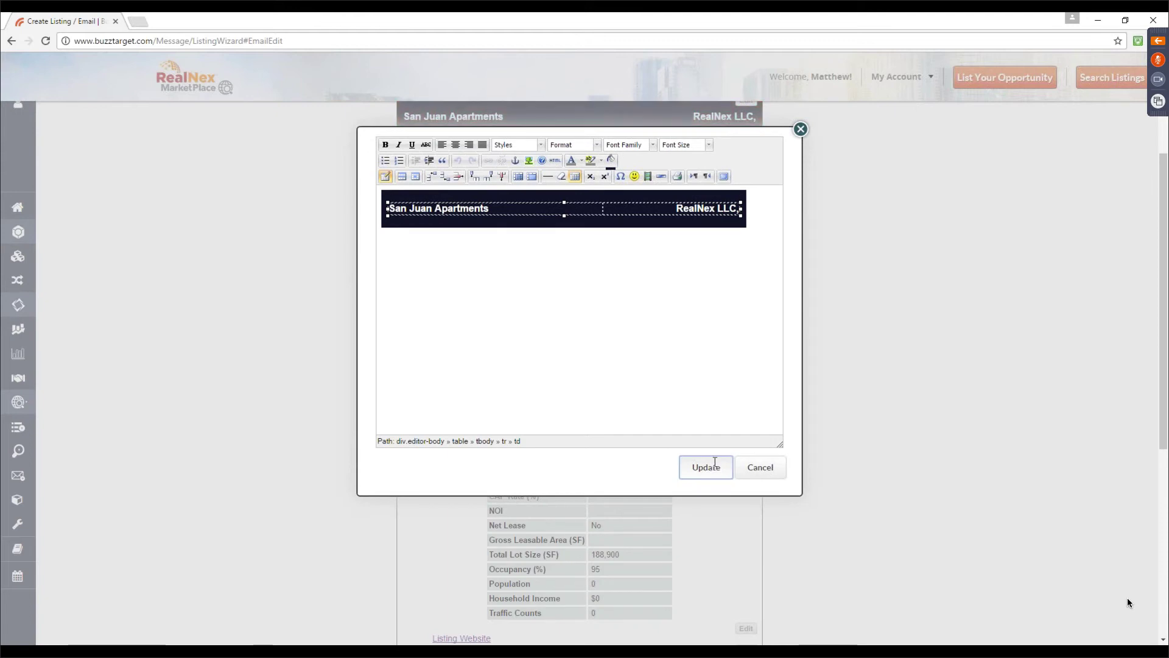
left_click(715, 462)
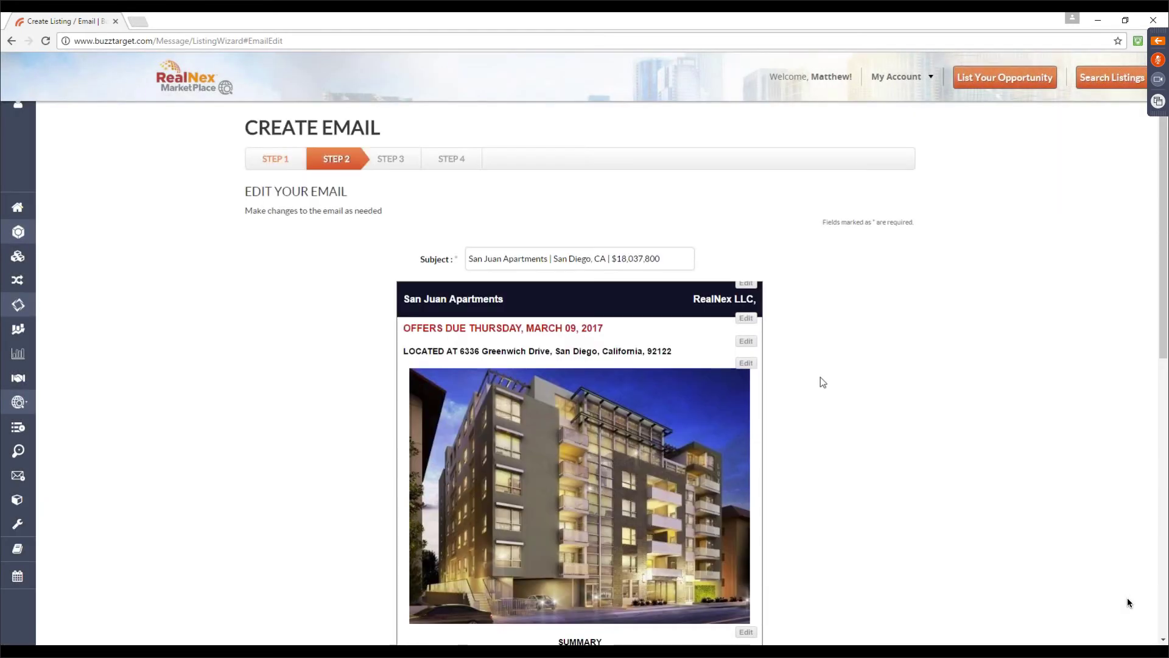
Review the email at the Step 3 preview, then continue to Step 4 Additional Preferences
scroll(823, 382, "down", 7)
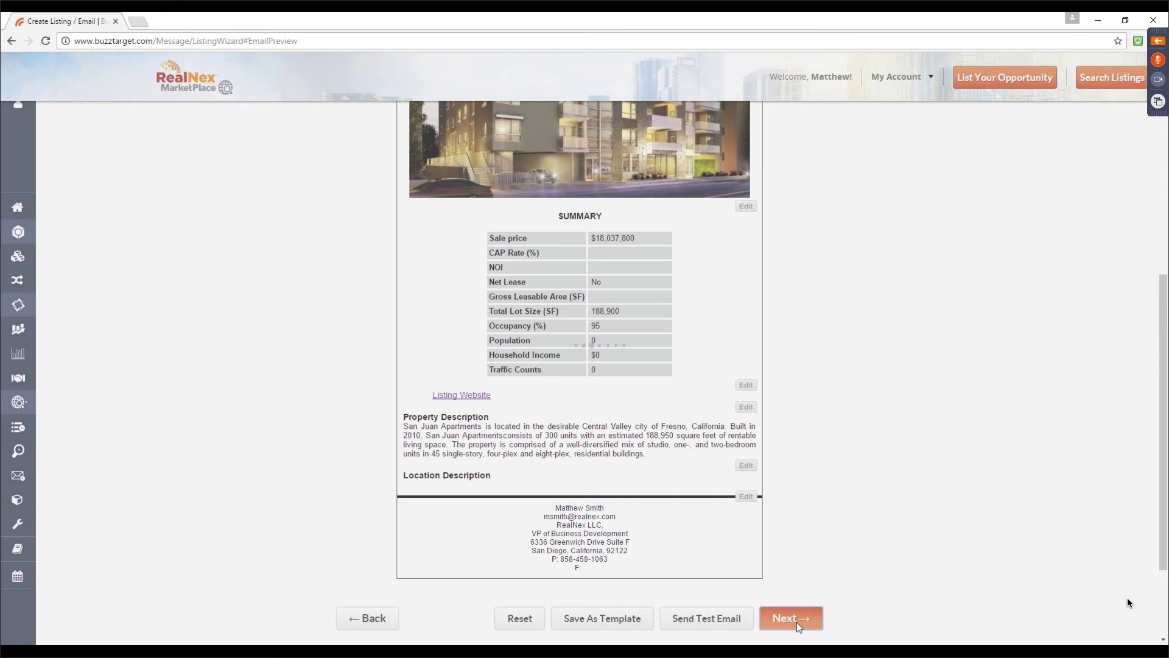
left_click(791, 618)
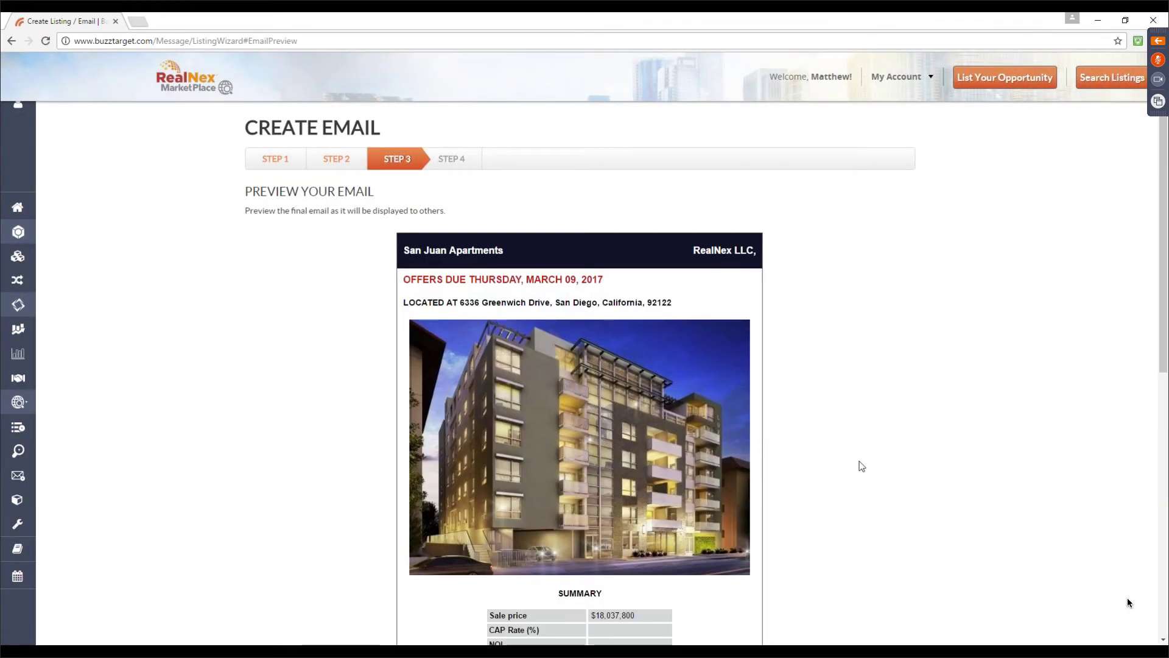
scroll(857, 458, "down", 7)
scroll(857, 453, "down", 2)
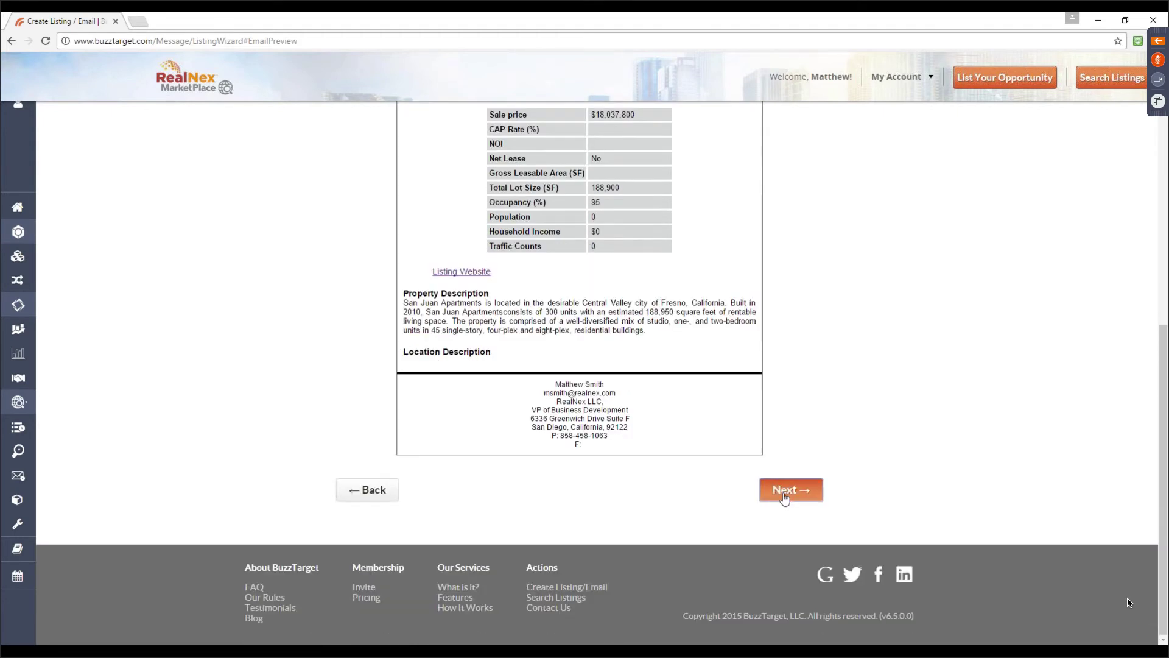
left_click(785, 492)
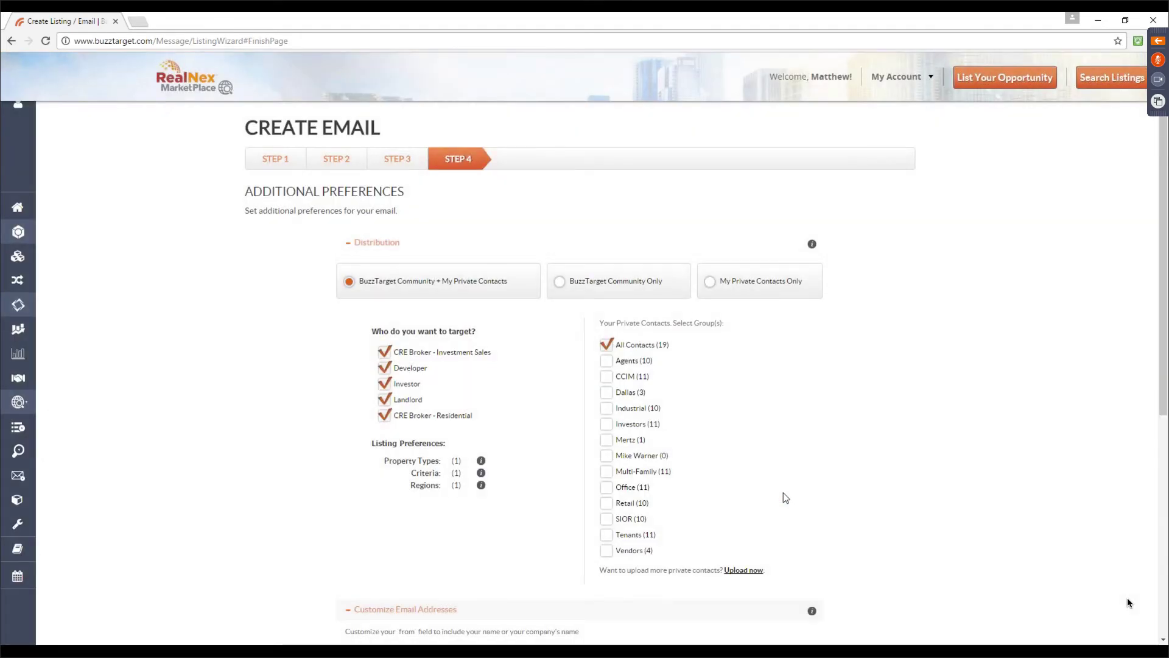
Send to My Private Contacts Only, targeting the CCIM, Industrial, Multi-Family and one other group
left_click(710, 282)
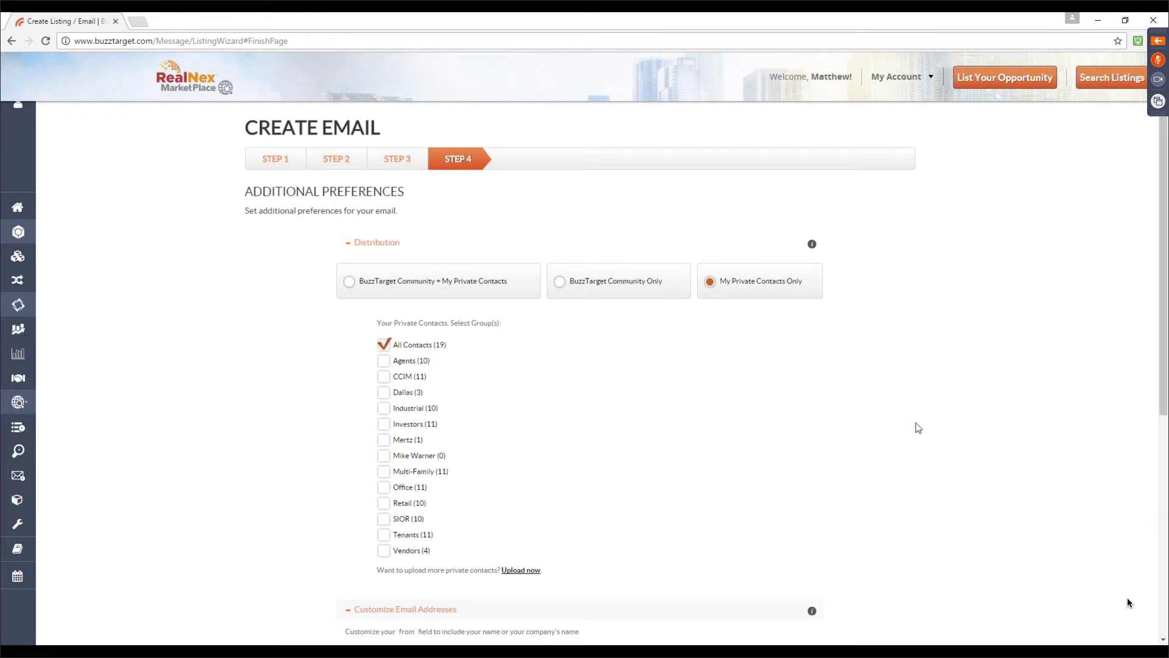
left_click(385, 375)
left_click(384, 408)
left_click(384, 439)
left_click(384, 470)
scroll(595, 406, "down", 1)
scroll(595, 408, "down", 4)
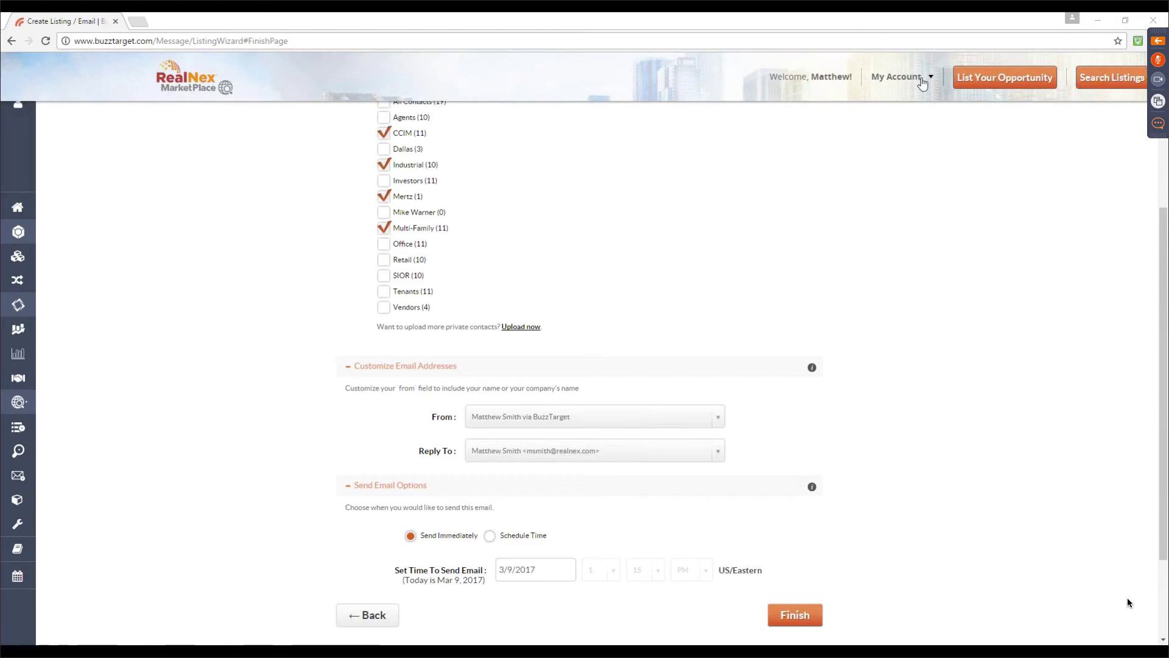
scroll(922, 84, "up", 1)
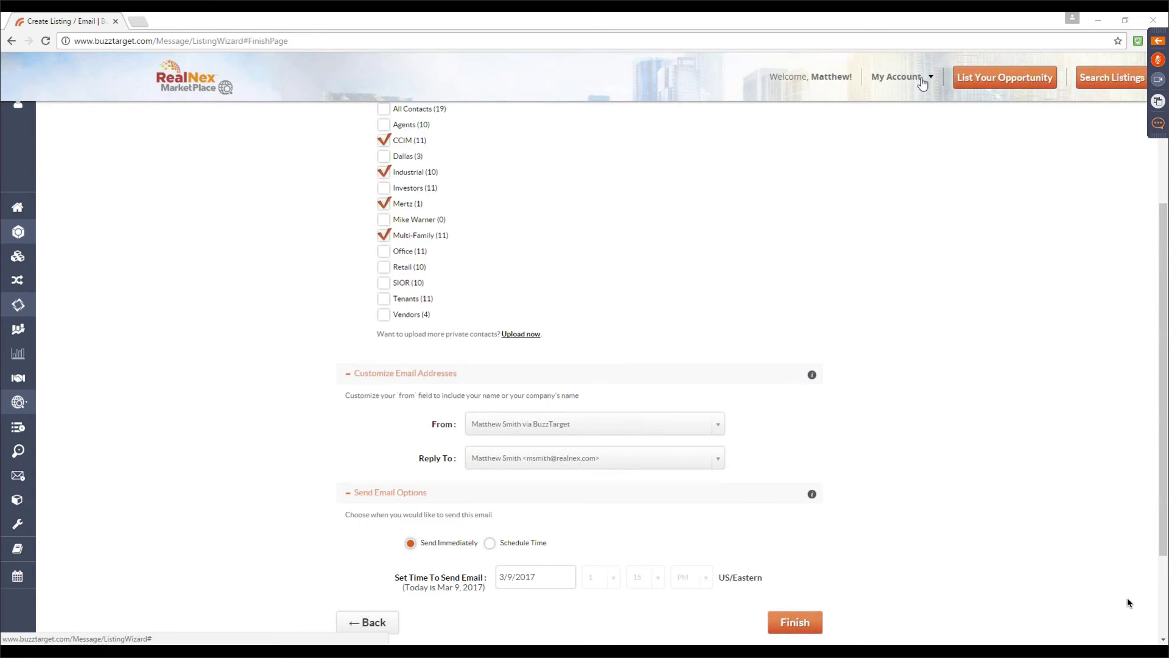
scroll(923, 83, "up", 1)
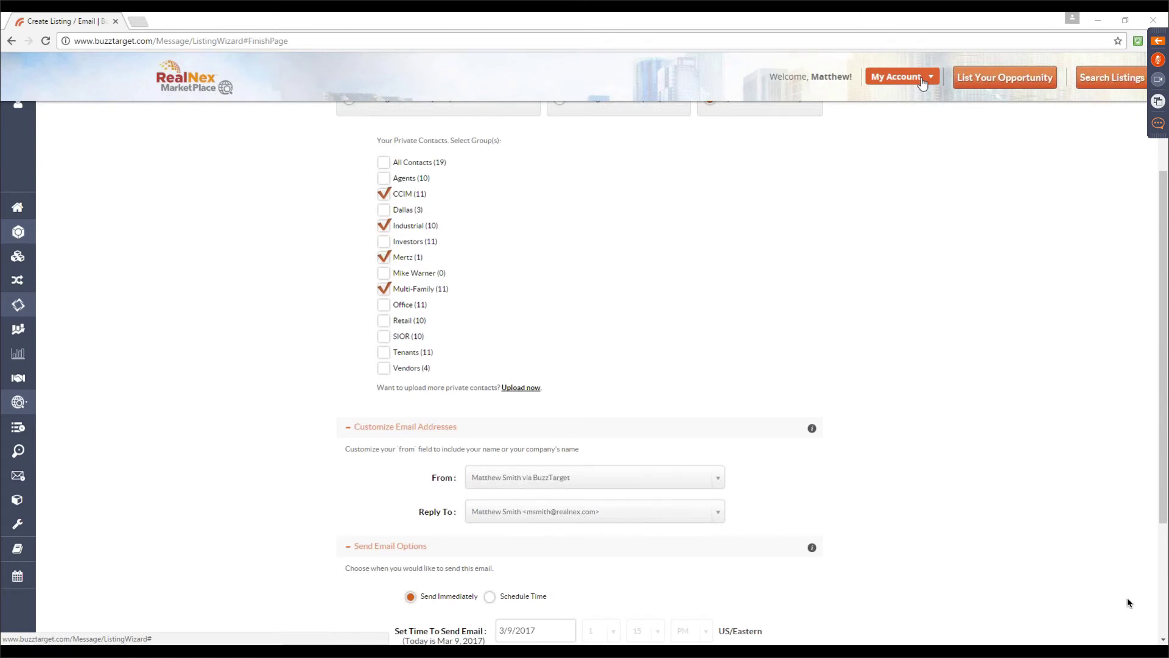
Go from the dashboard to the Pricing page showing the RealNex Suite at $99/month annually
left_click(19, 207)
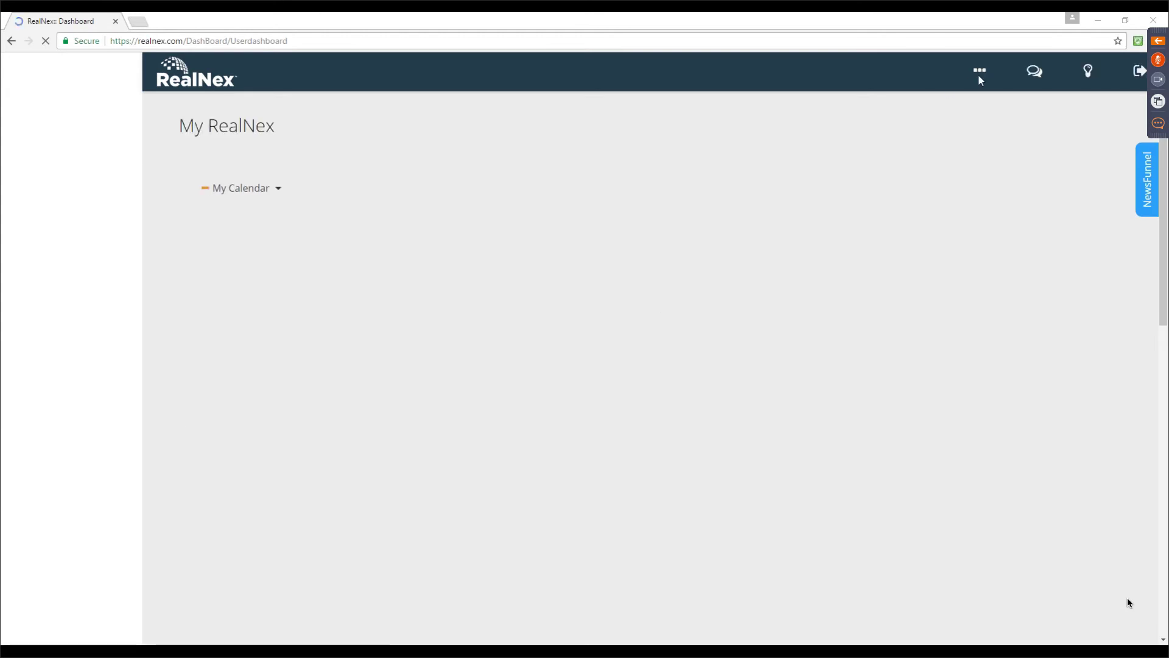
left_click(981, 73)
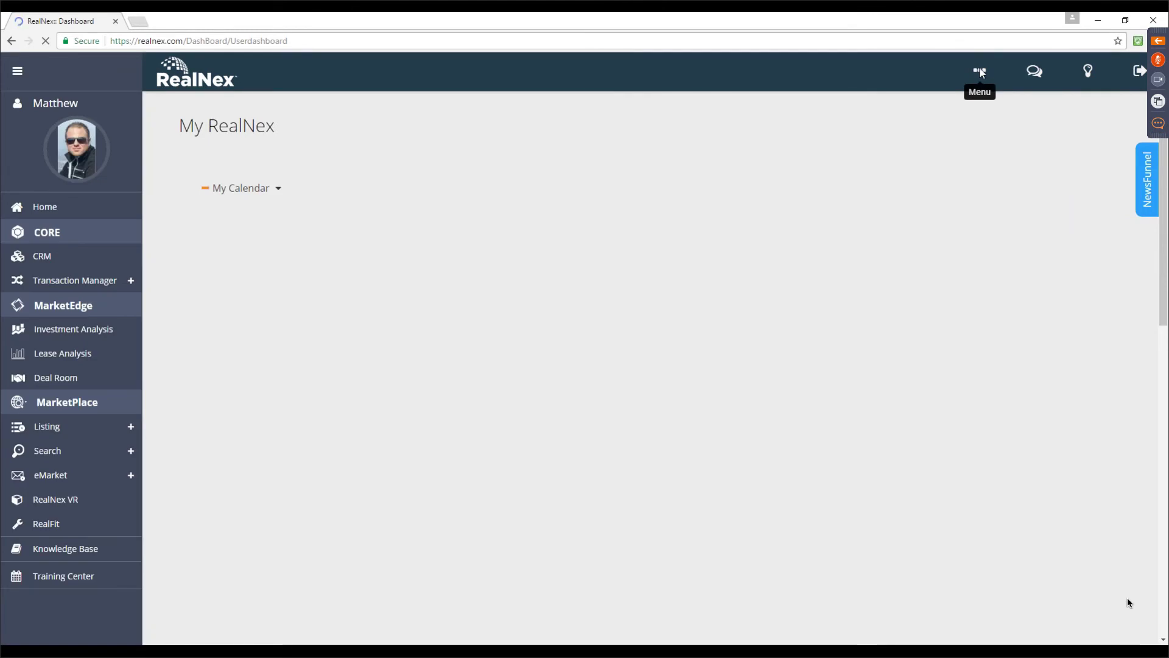
left_click(980, 72)
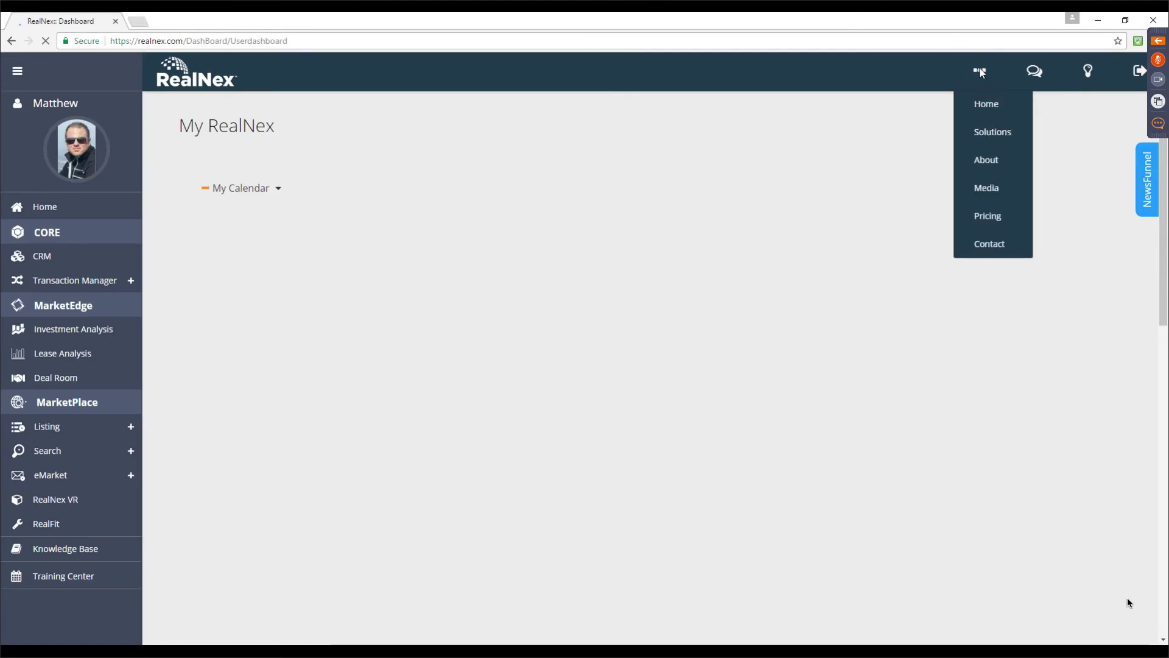
left_click(989, 221)
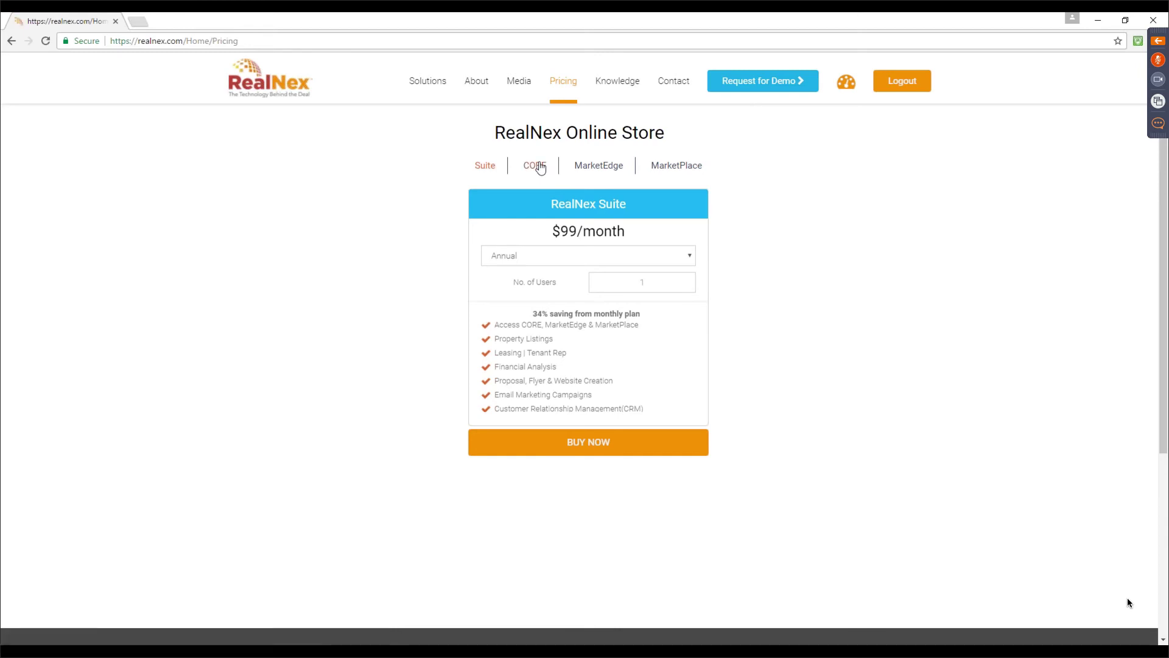
left_click(539, 169)
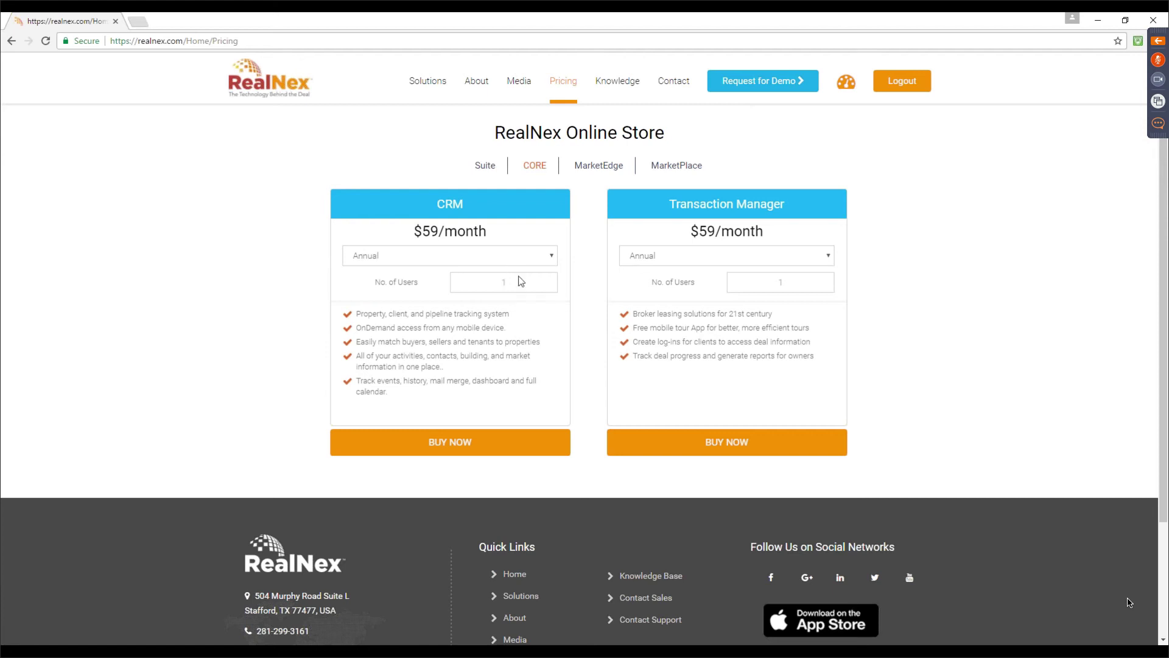
left_click(554, 259)
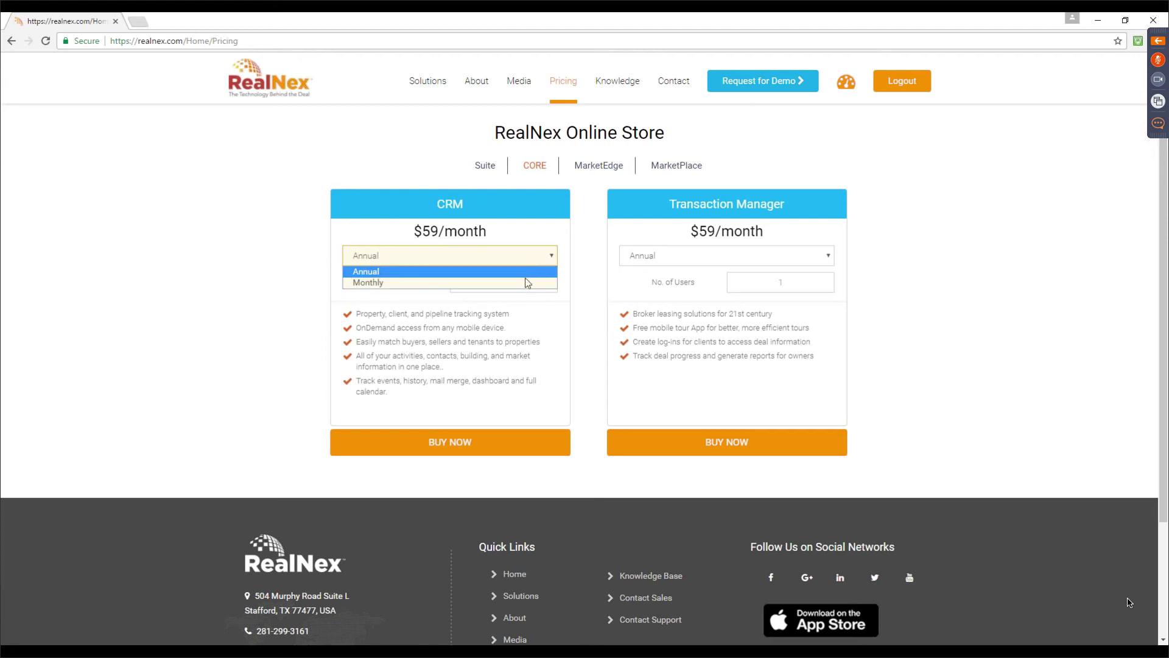
left_click(527, 279)
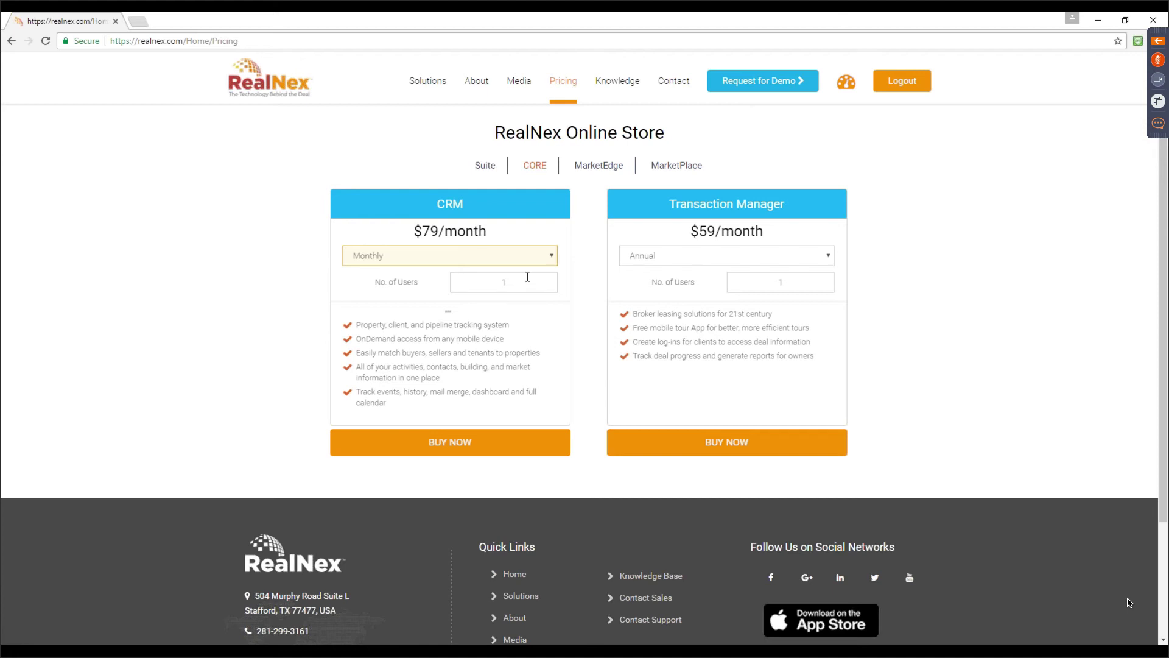
left_click(552, 257)
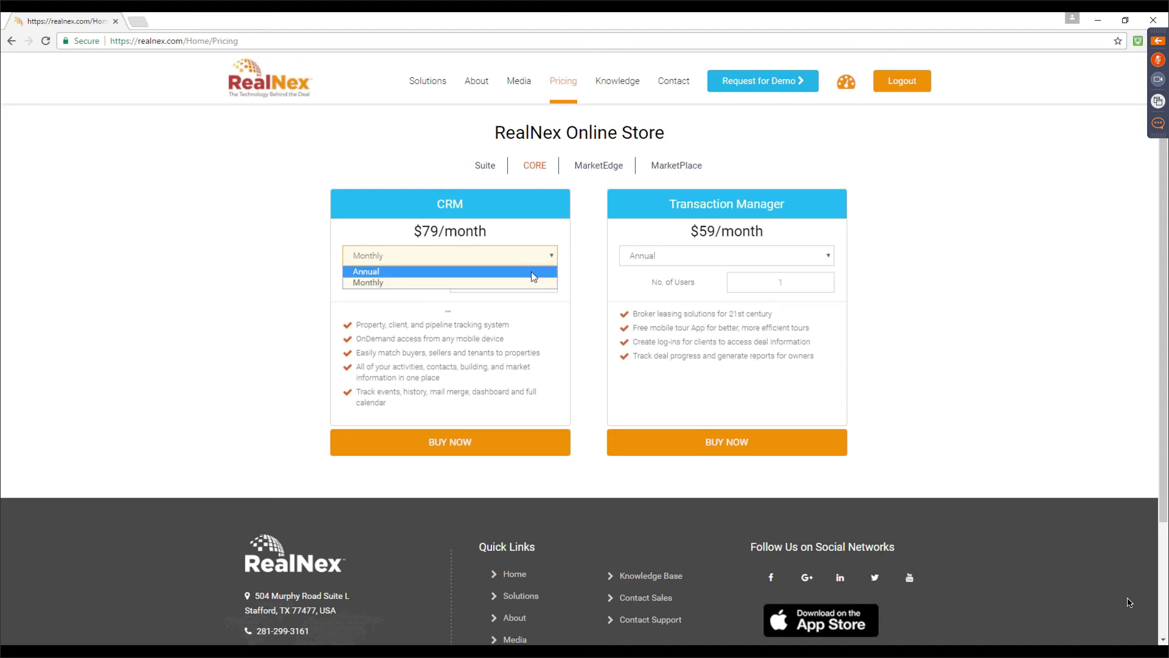
left_click(533, 271)
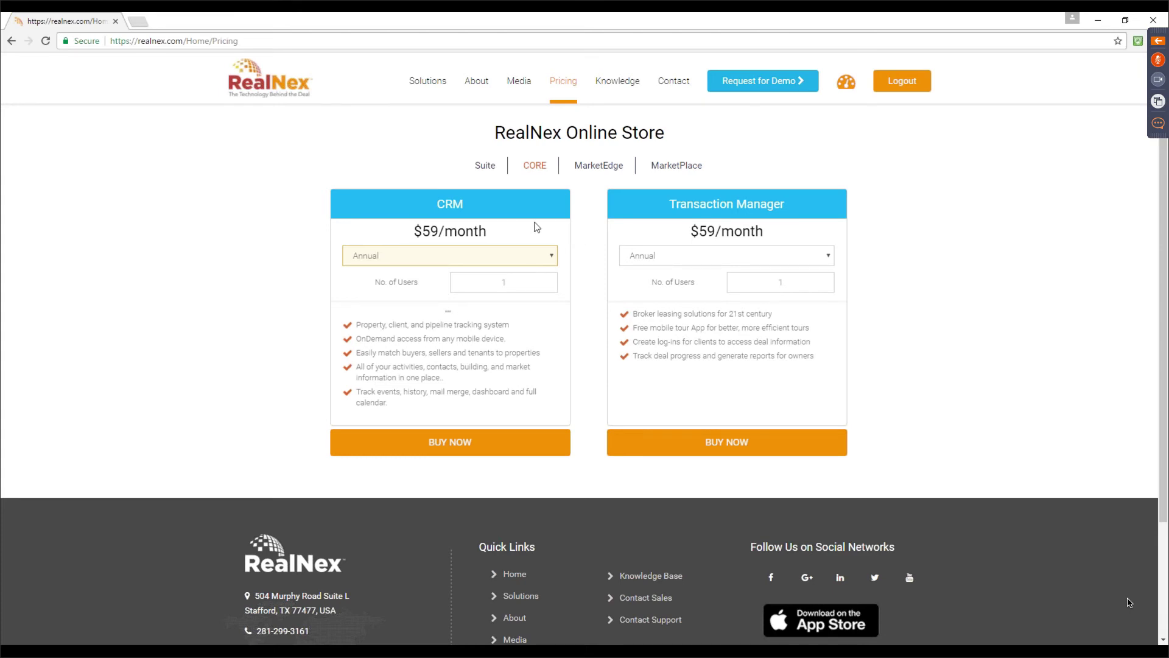
left_click(492, 168)
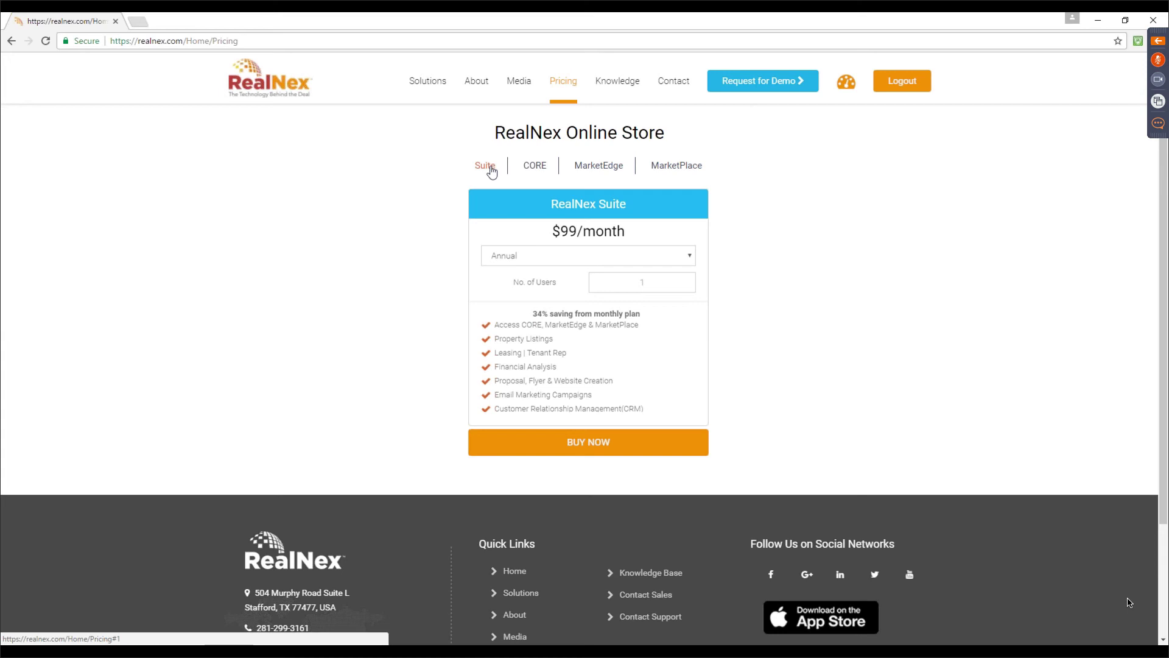
left_click(689, 256)
left_click(623, 281)
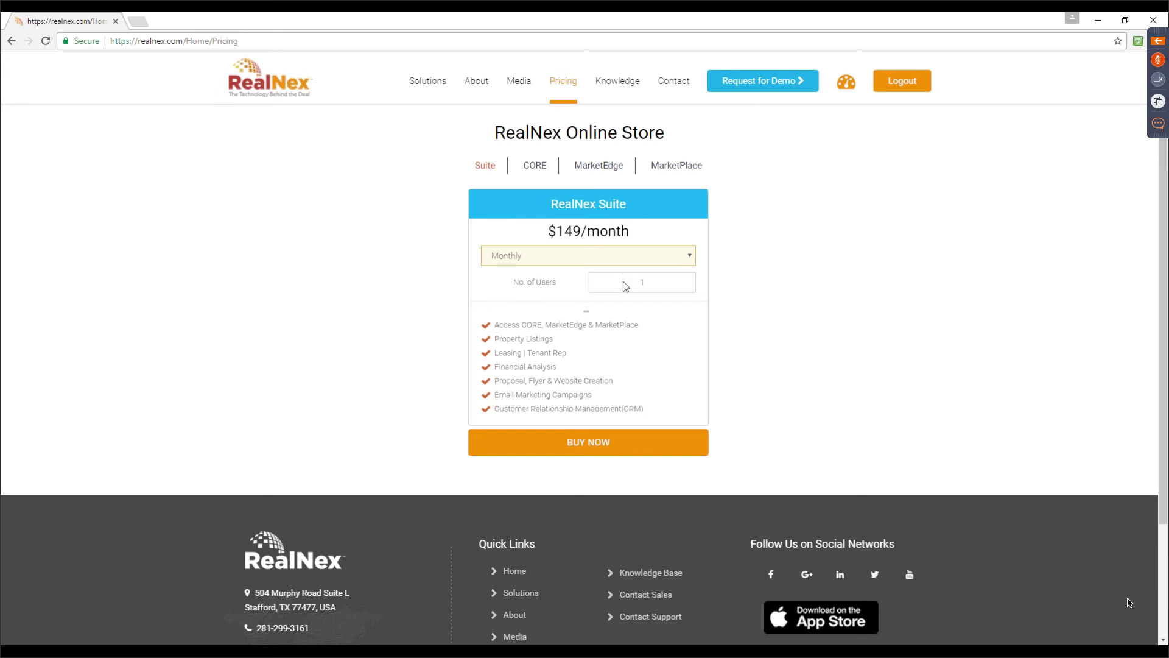
left_click(691, 259)
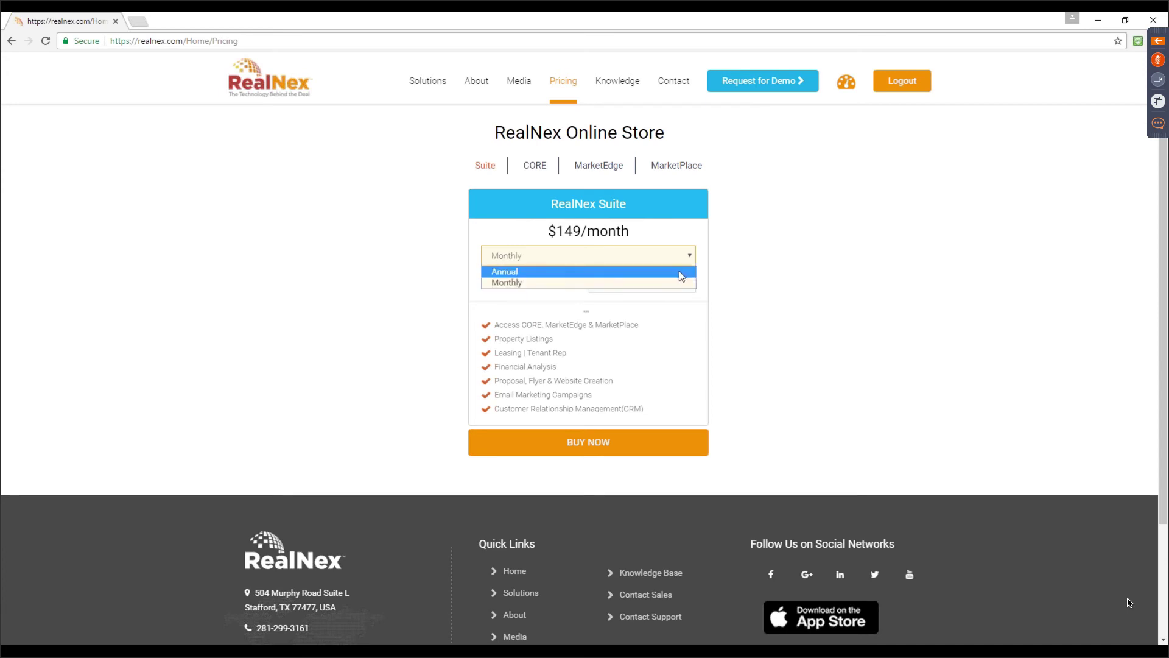
left_click(679, 271)
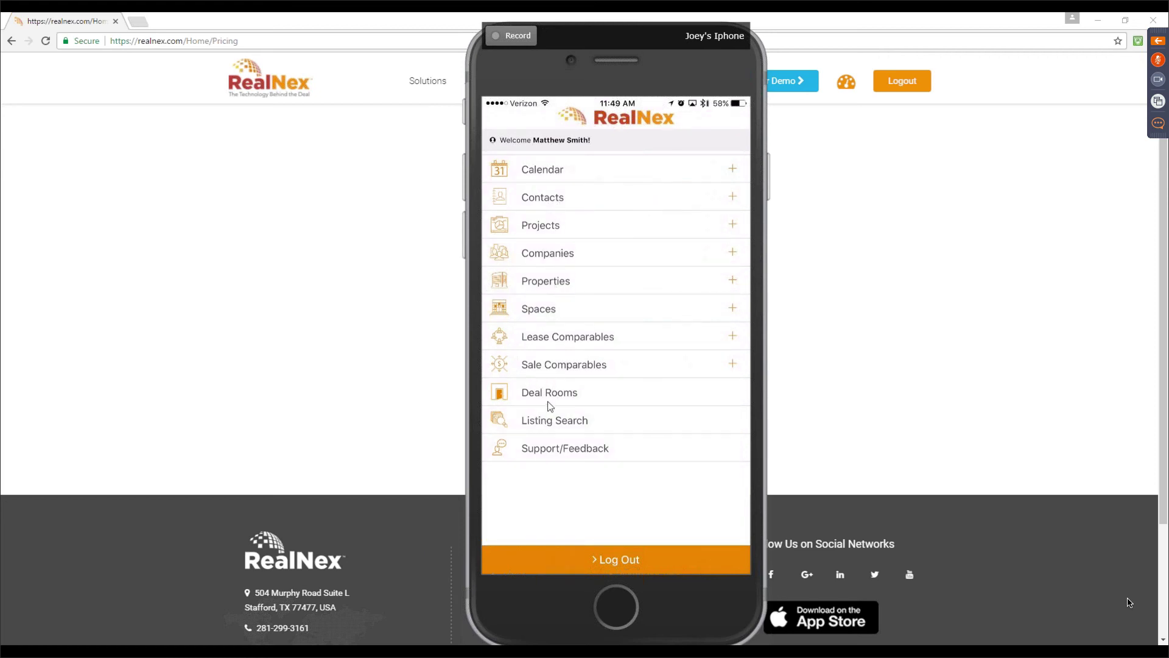
In the mobile app, open a contact and view its 8 attached files
left_click(592, 207)
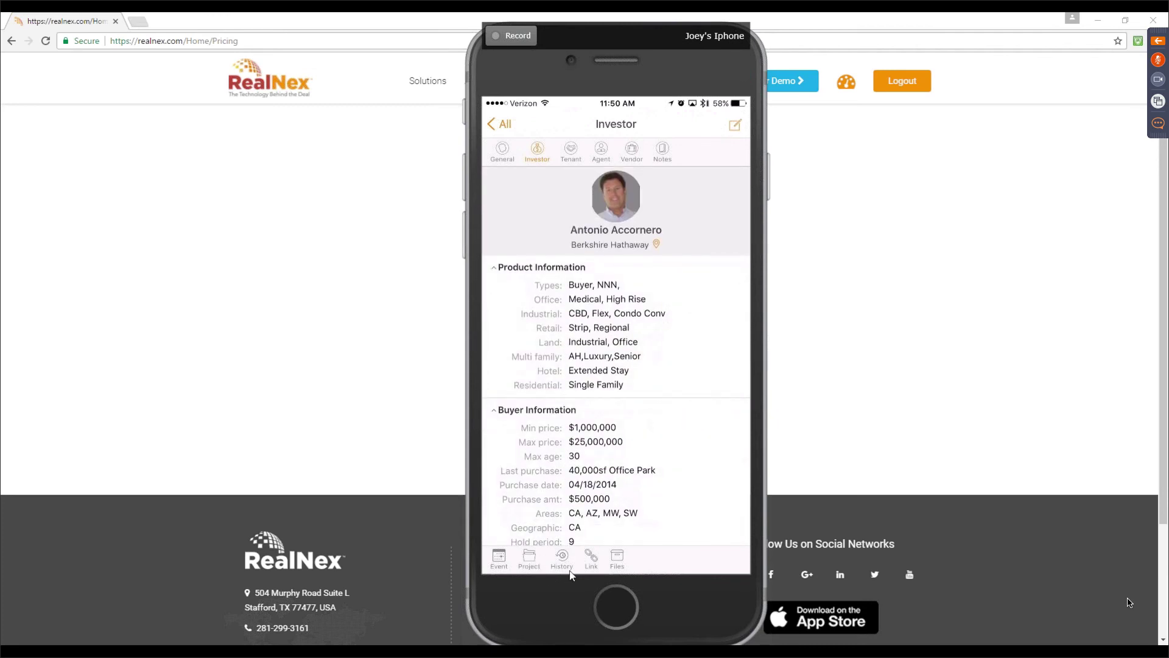
left_click(626, 569)
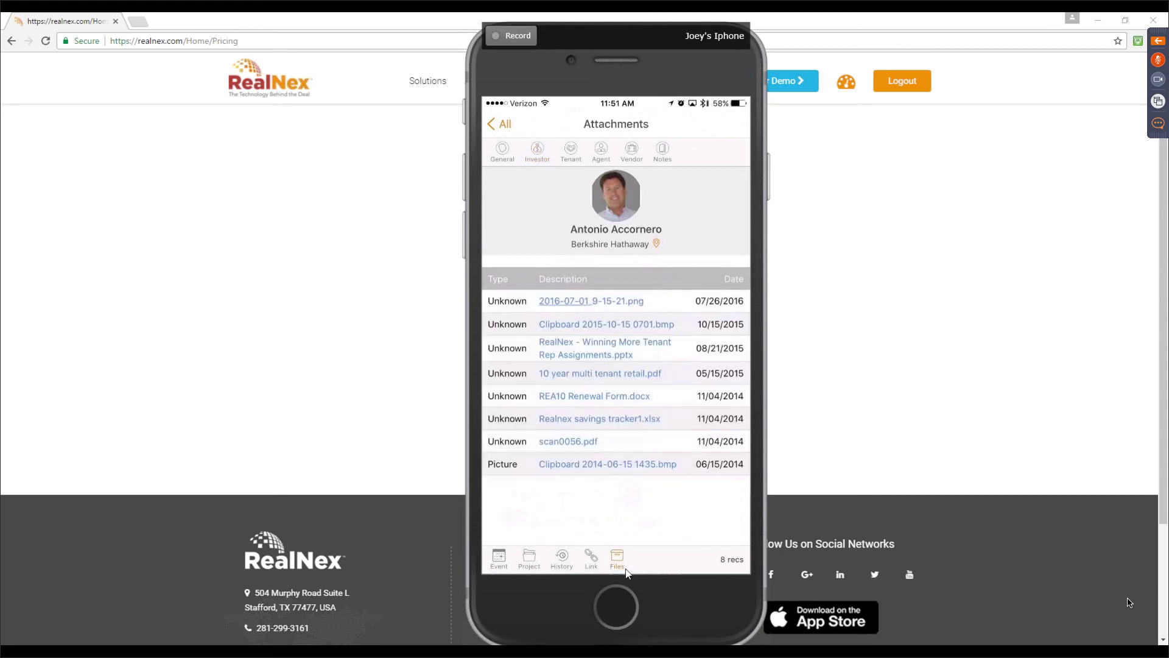